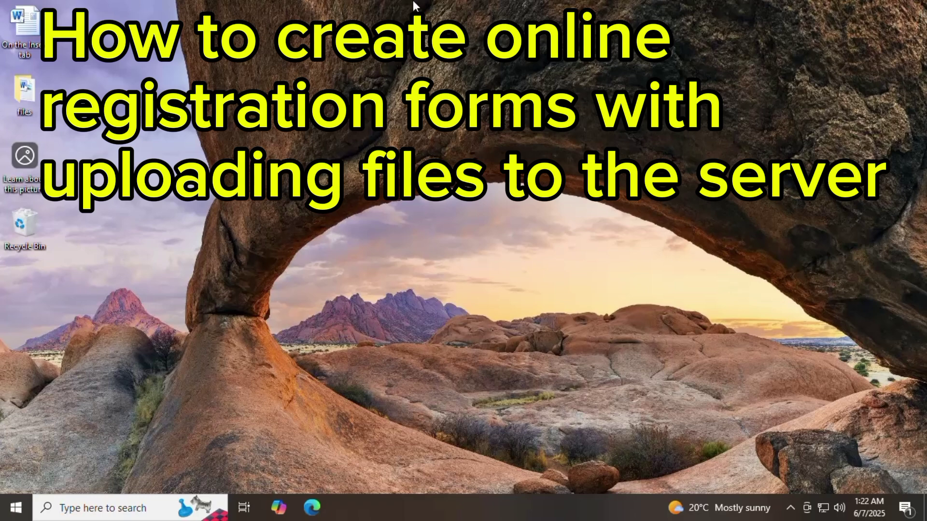
Step: Launch Edge, search Bing for 'google drive', and open the Google Drive sign-in result
right_click(499, 1)
left_click(530, 41)
left_click(313, 507)
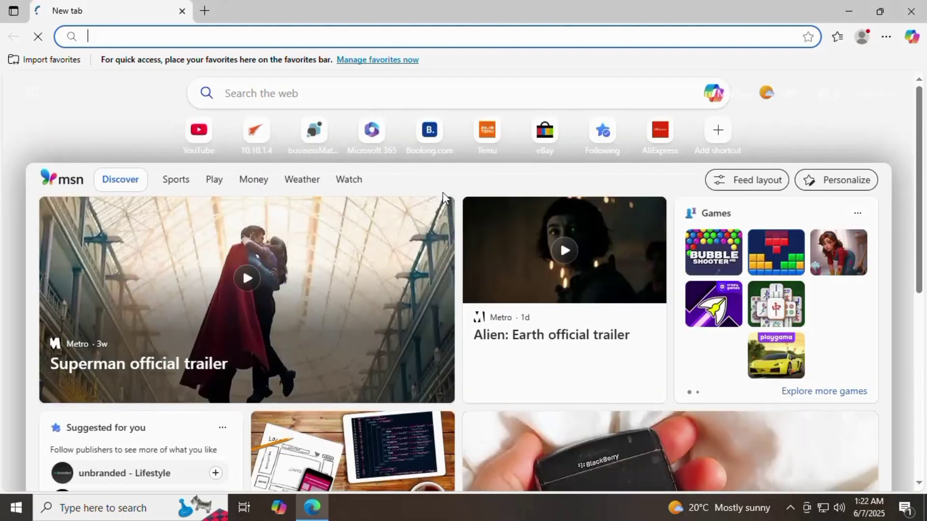
type("gp")
key("BackSpace")
type("oogle drive")
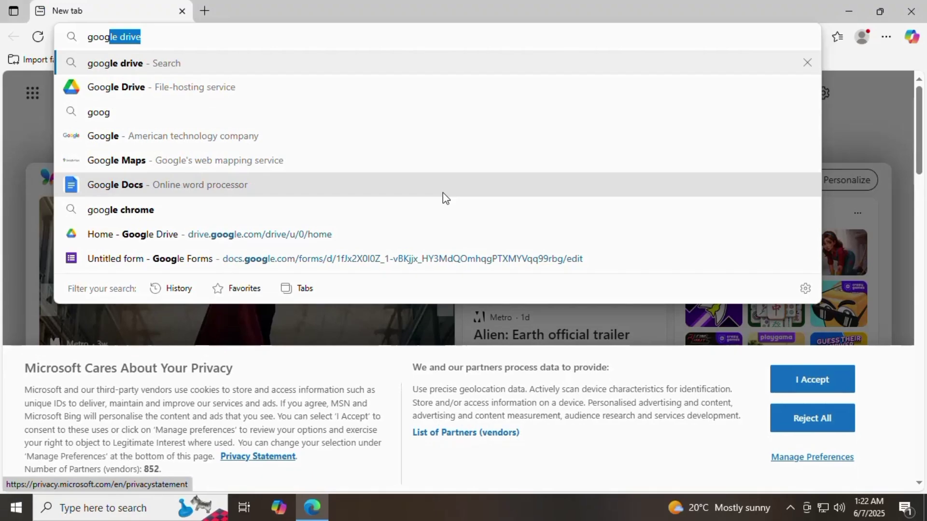
key("Return")
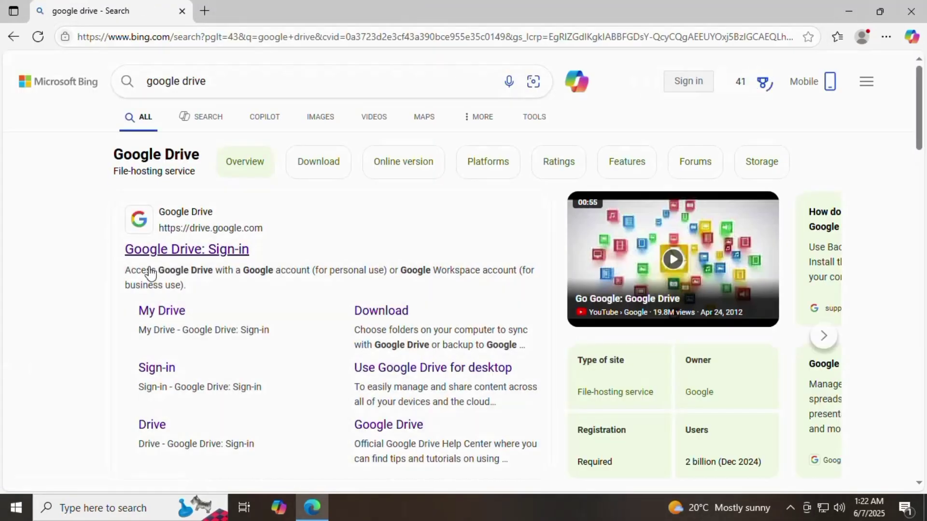
left_click(152, 256)
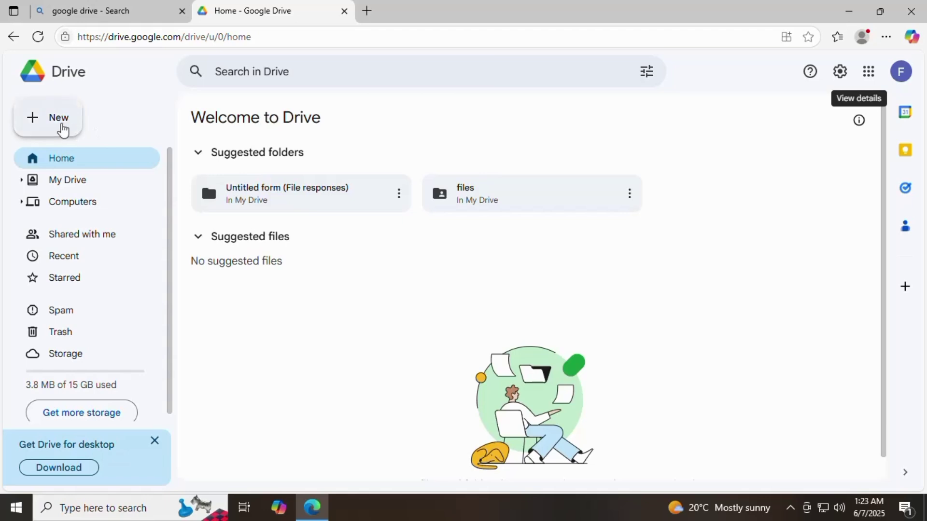
Step: From Drive's New menu, start a Google Form from a template
left_click(58, 124)
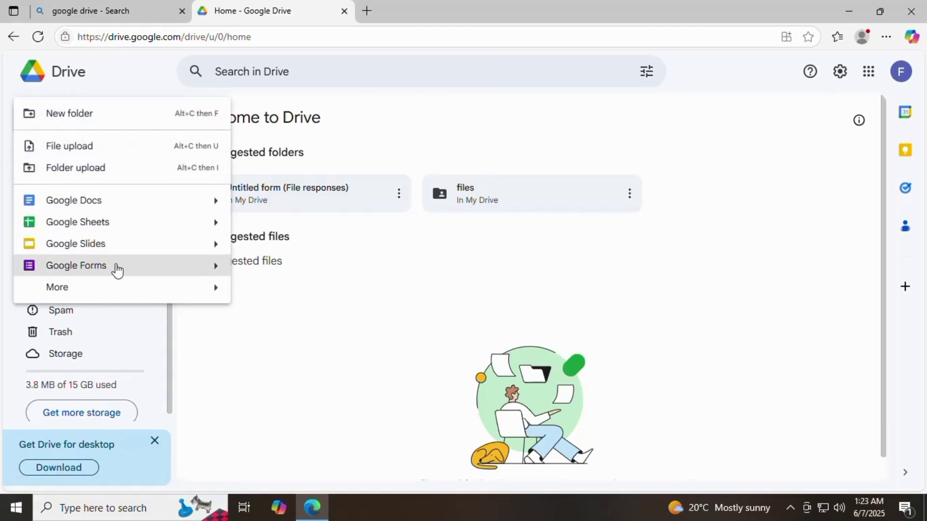
mouse_move(213, 270)
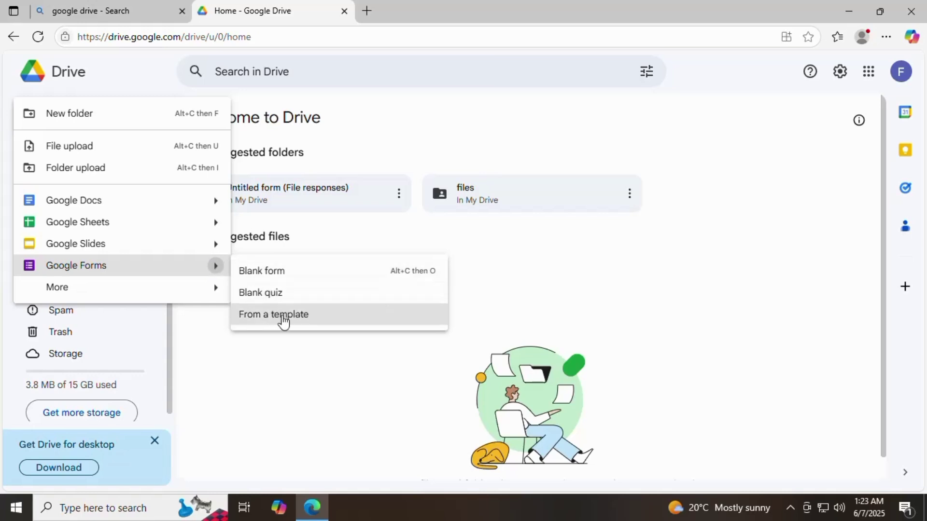
left_click(286, 319)
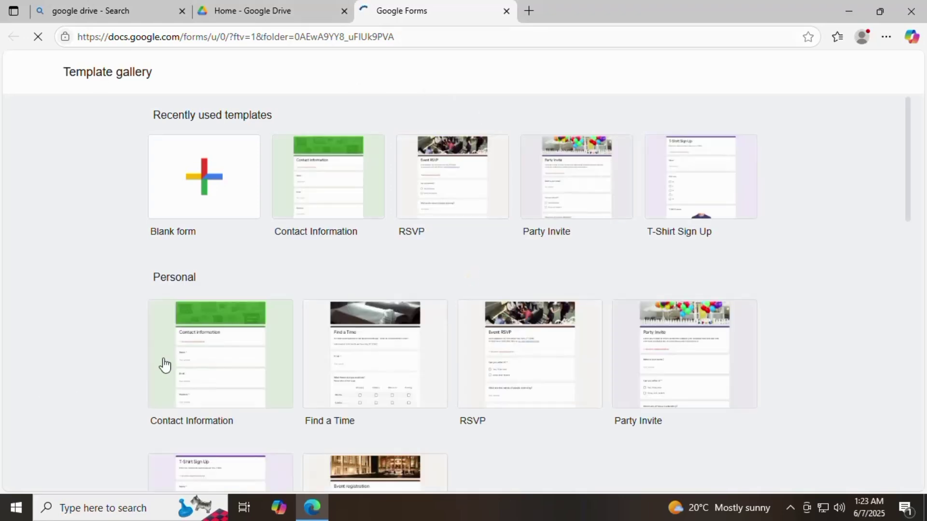
Step: Create a blank form and title it 'Online registration form'
left_click(203, 187)
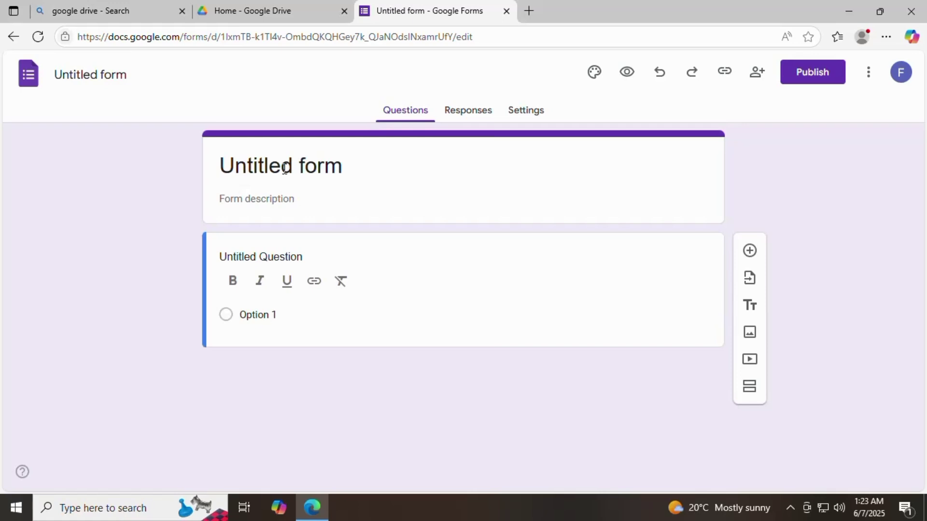
left_click(331, 168)
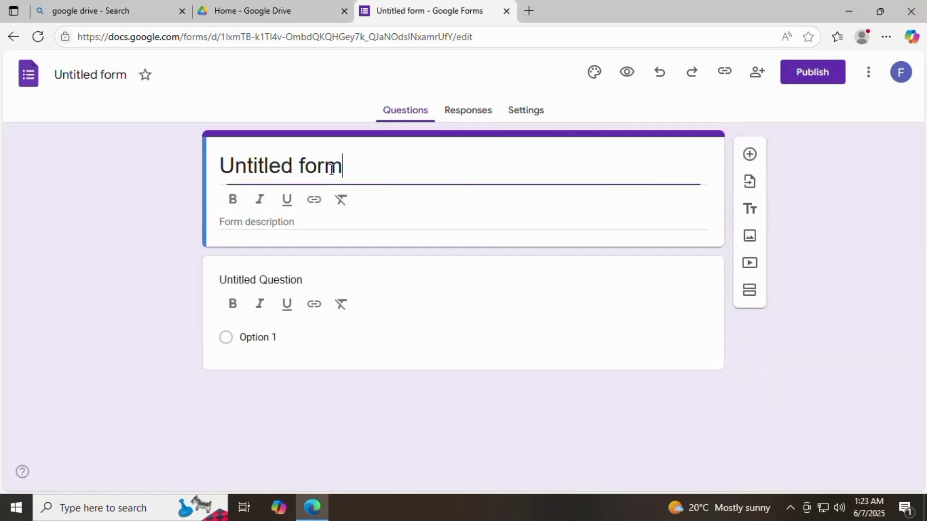
left_click_drag(350, 169, 224, 171)
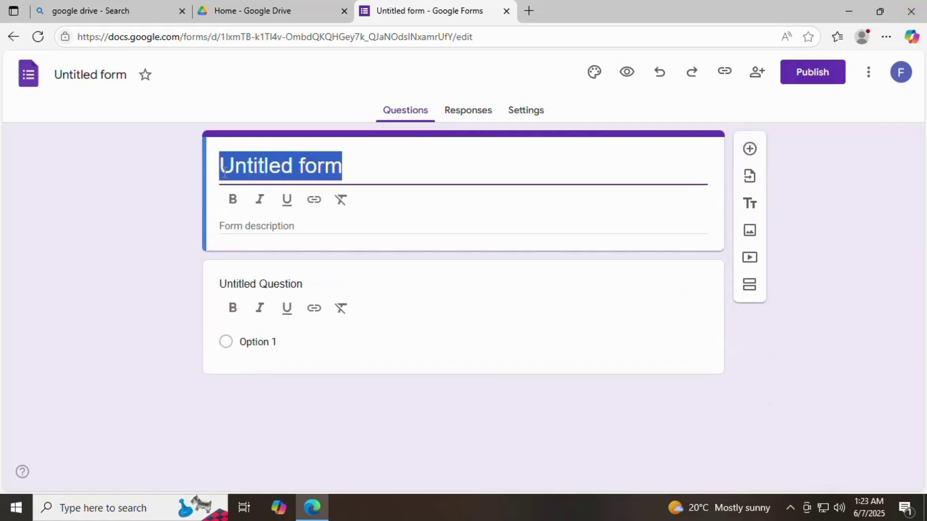
type("On")
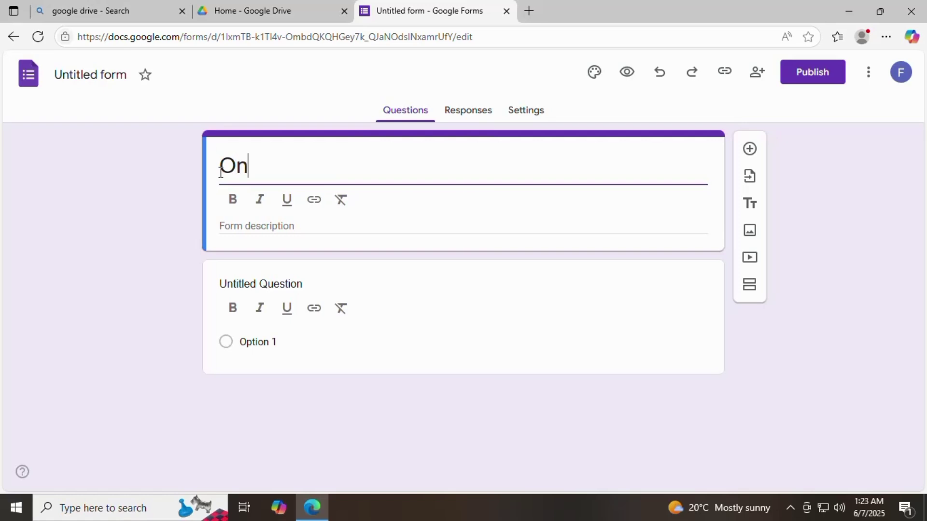
type("line ")
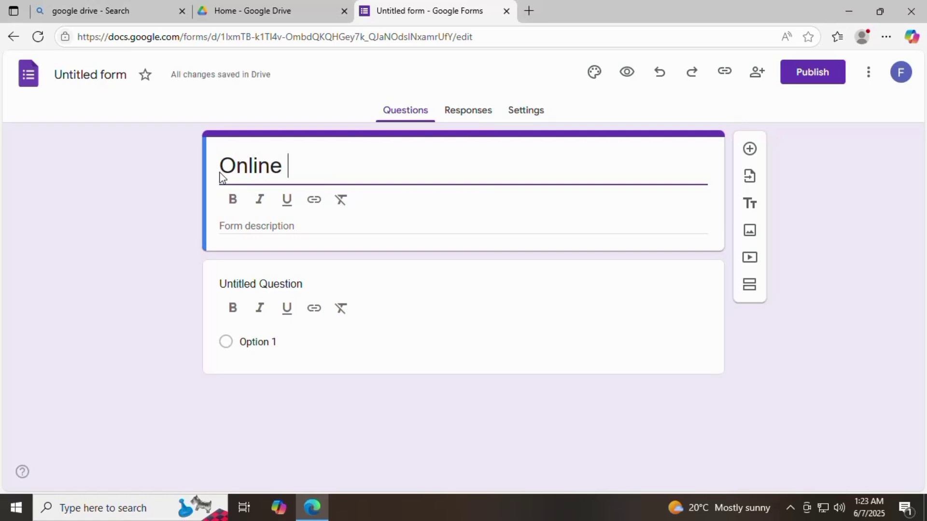
type("regist")
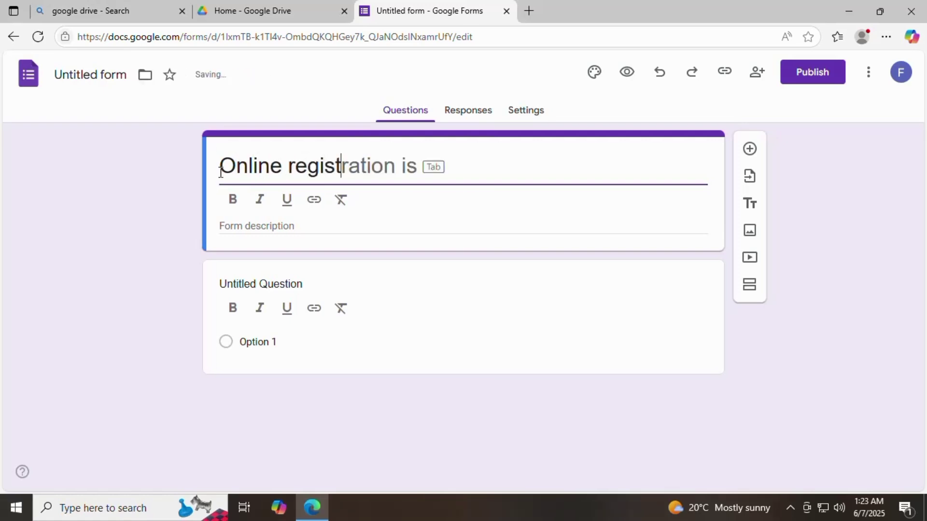
type("ration ")
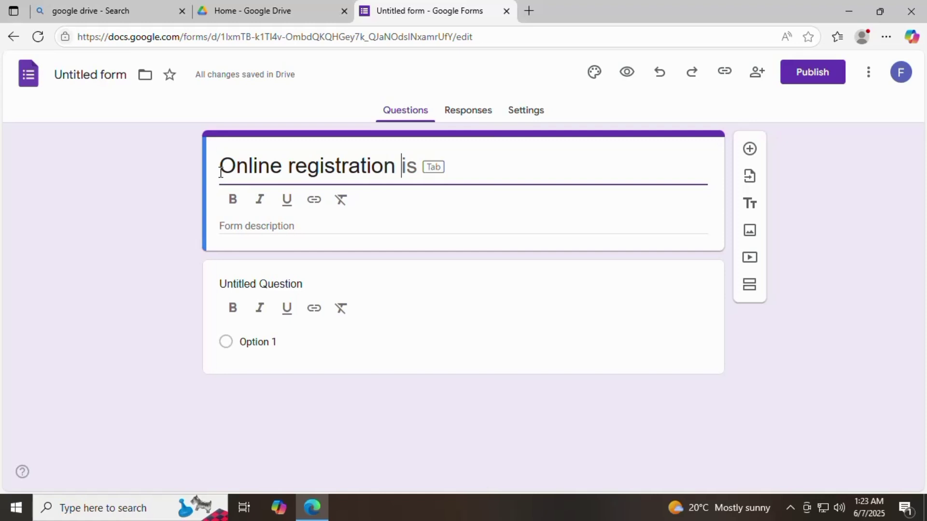
type("form")
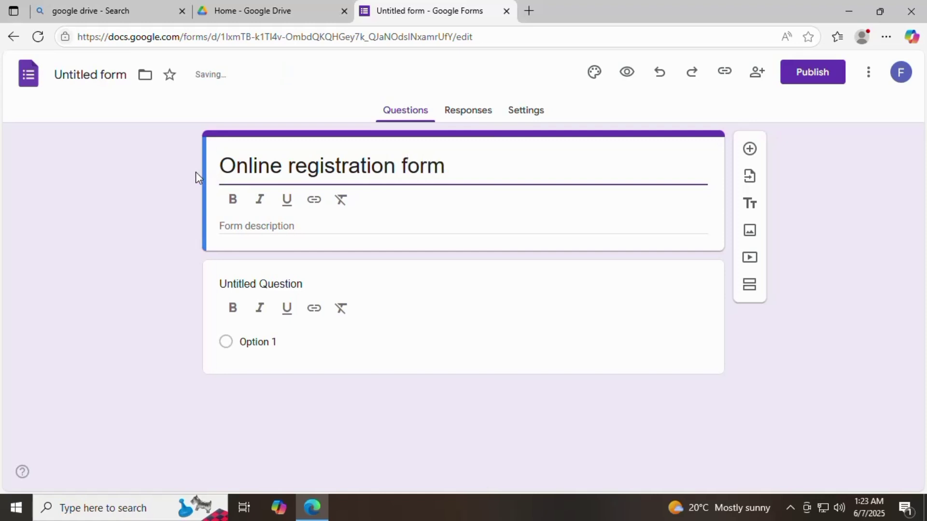
left_click(446, 389)
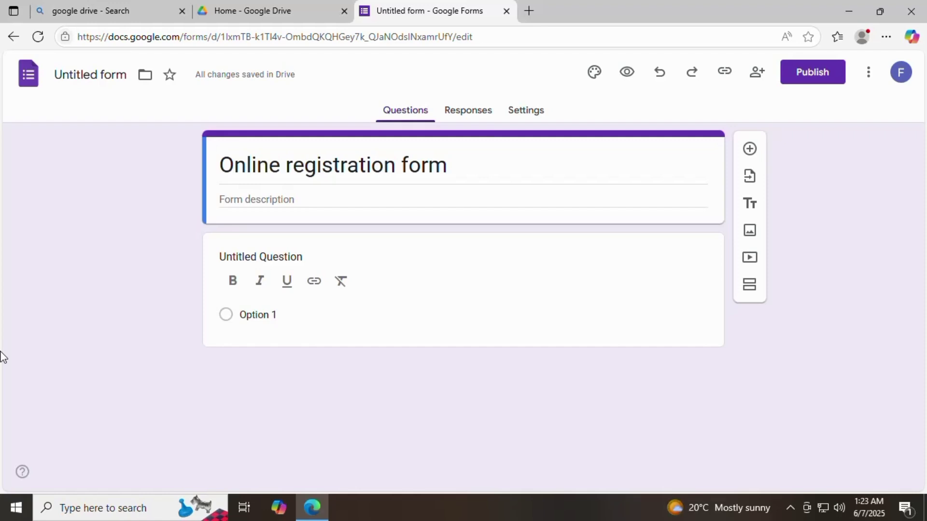
Step: Rename the first question to 'First name', fixing the typos
left_click(279, 256)
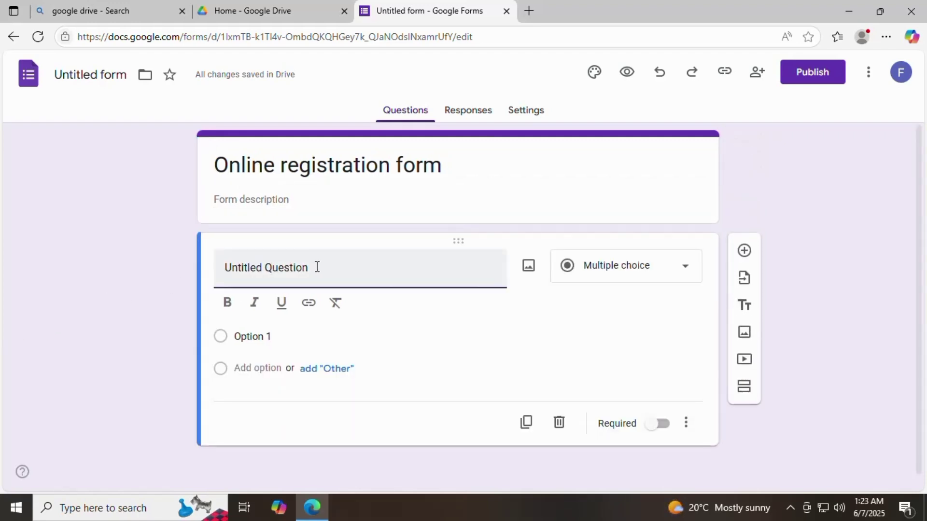
left_click_drag(316, 266, 228, 274)
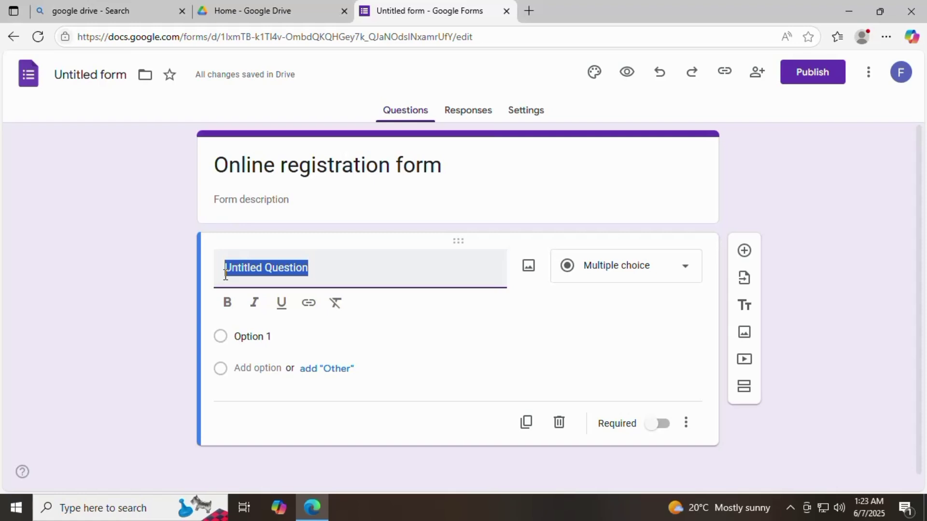
type("Frs")
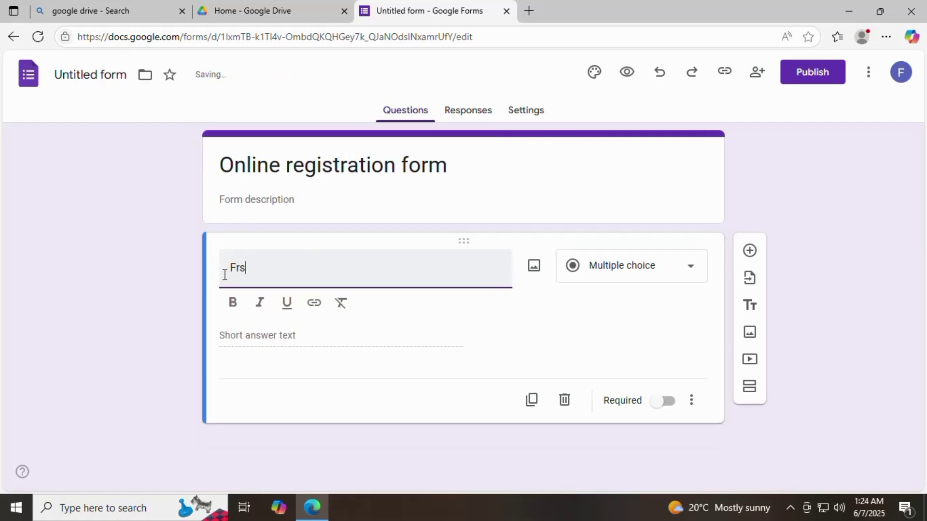
type("t Name")
left_click(237, 267)
type("i")
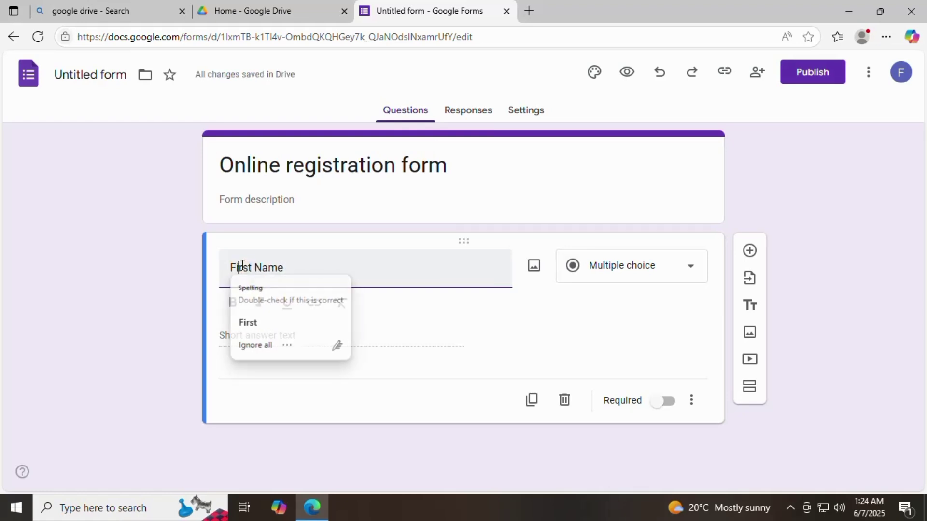
left_click(256, 267)
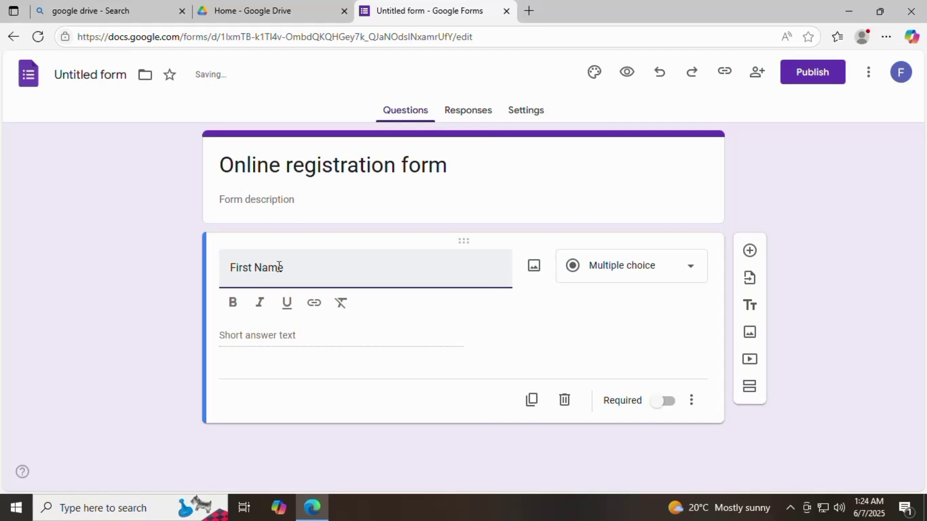
key("Delete")
type("n")
Step: Make First name a required short-answer question
left_click(689, 267)
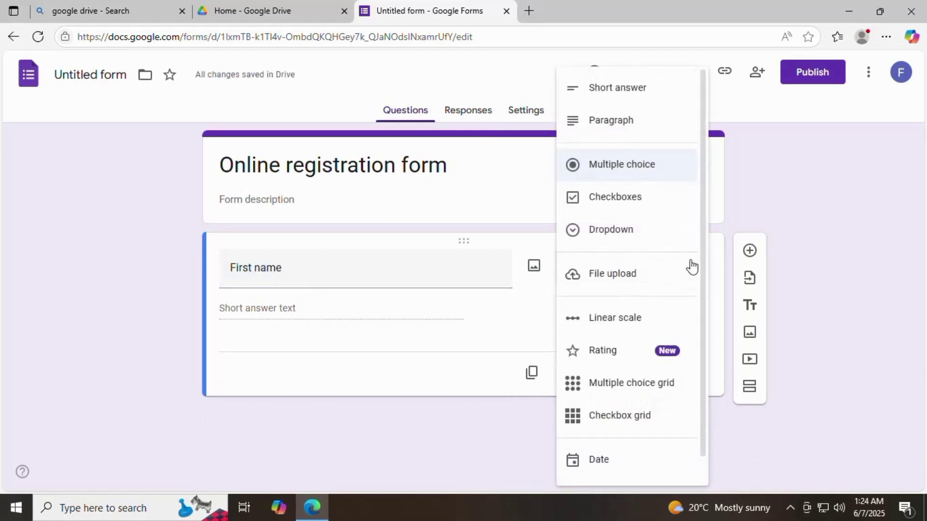
left_click(630, 91)
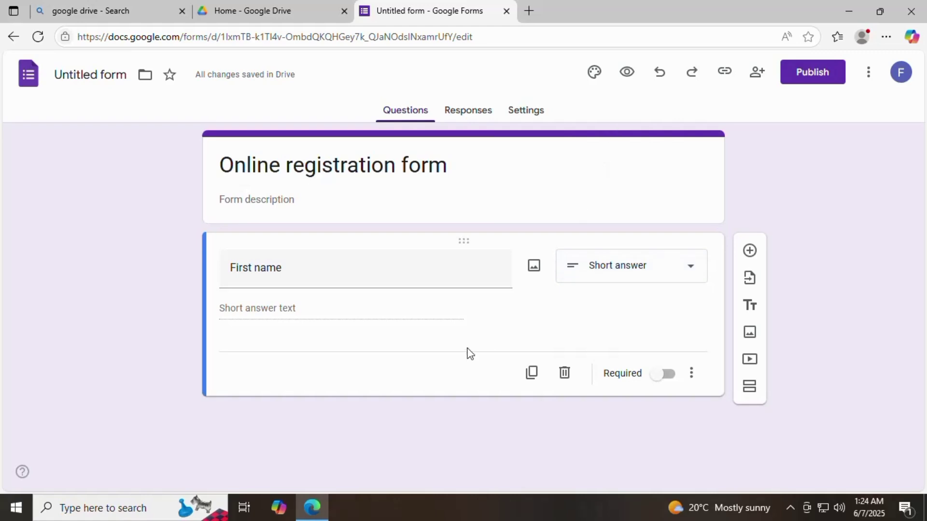
left_click(664, 375)
Step: Add a required short-answer 'Last name' question below First name
left_click(749, 250)
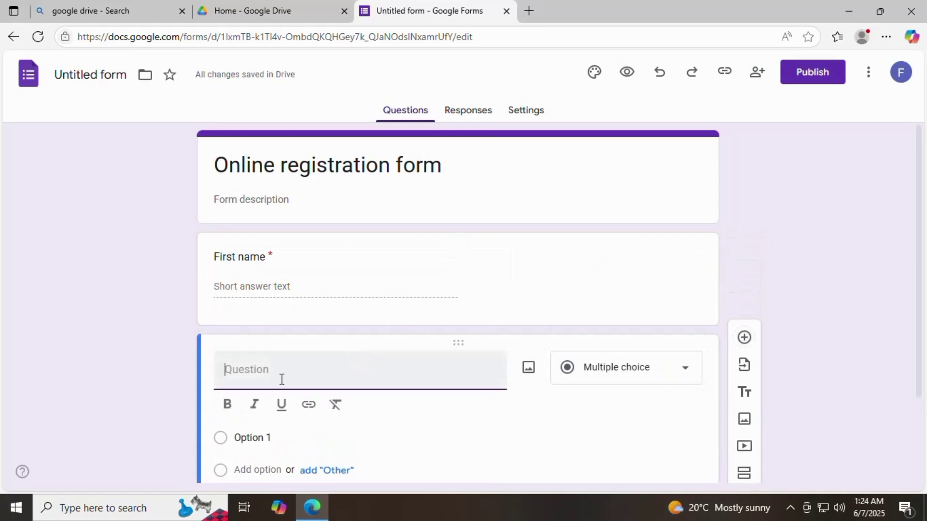
type("Last ")
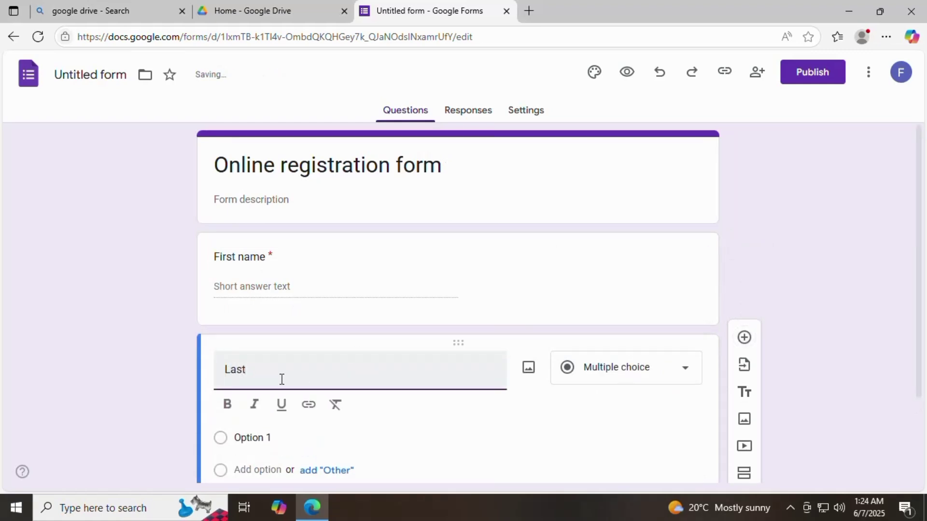
type("me")
type("n")
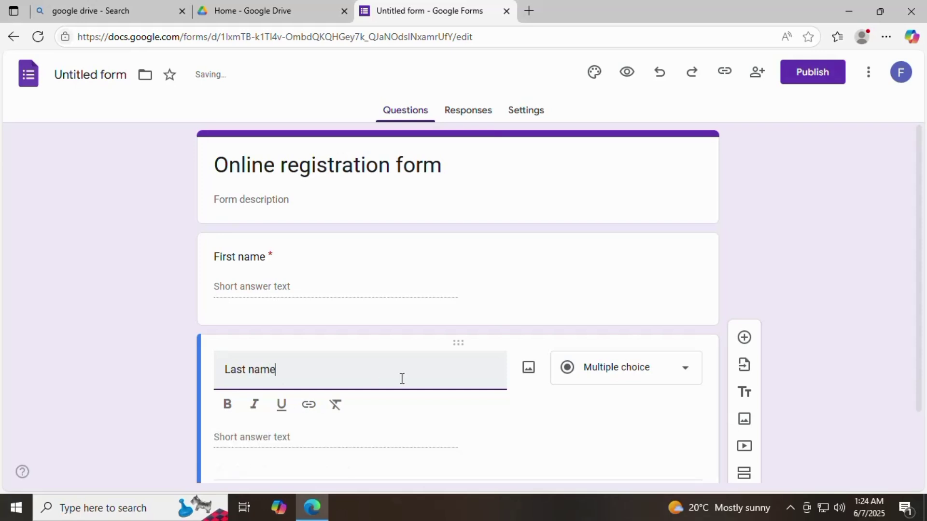
left_click(685, 375)
left_click(617, 95)
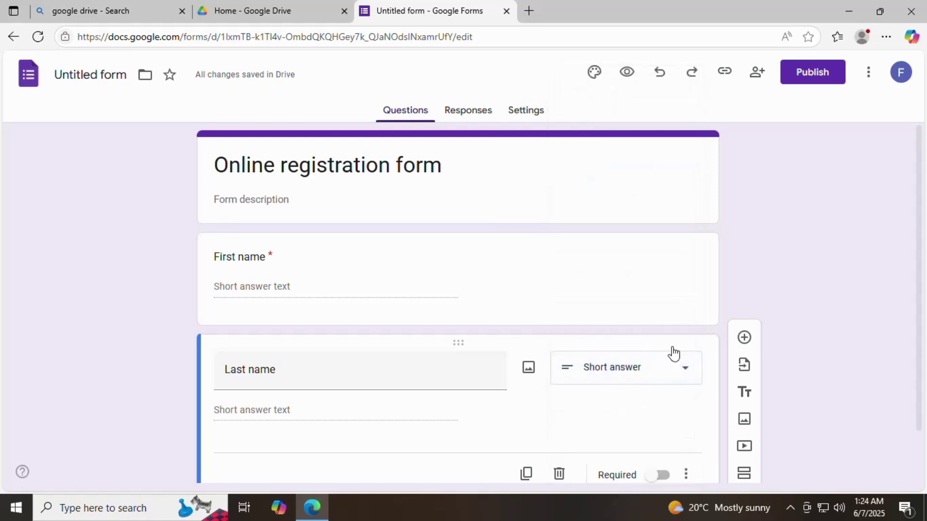
left_click(662, 419)
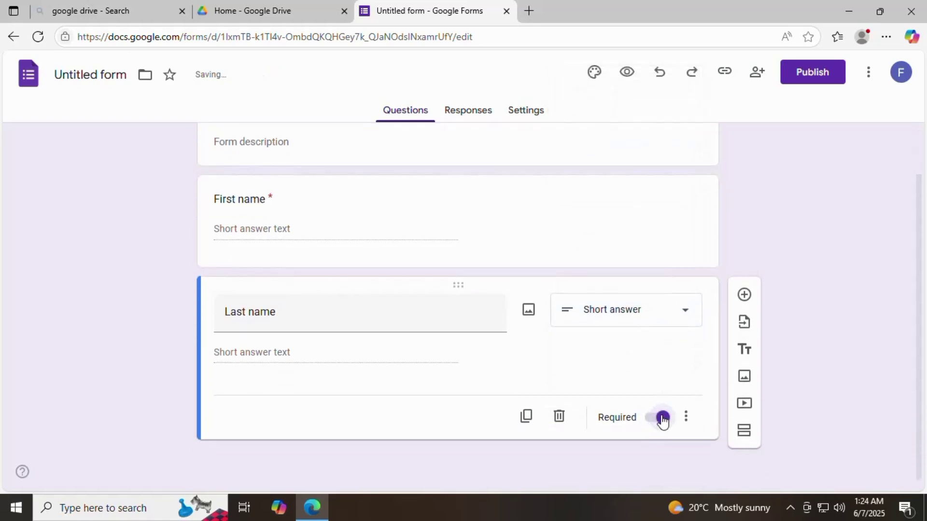
Step: Open and dismiss the Last name question's more-options menu without changes
left_click(686, 417)
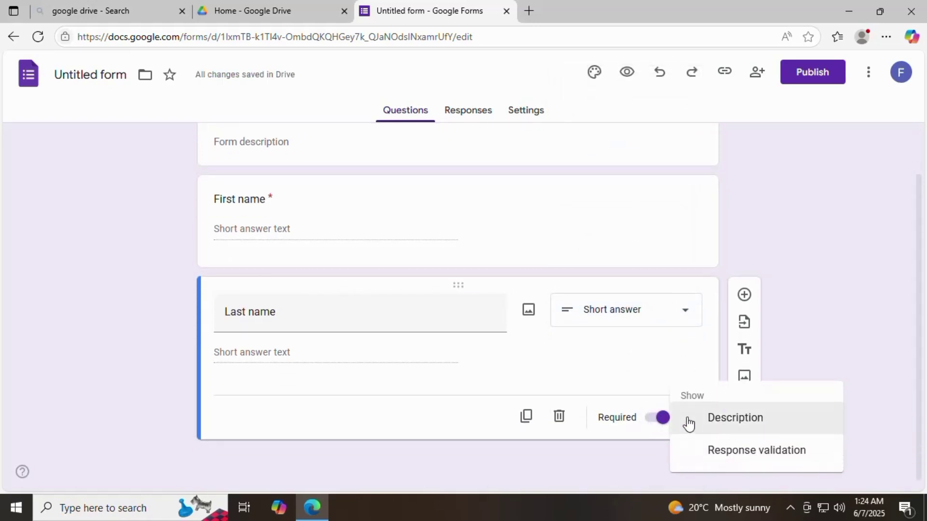
left_click(652, 416)
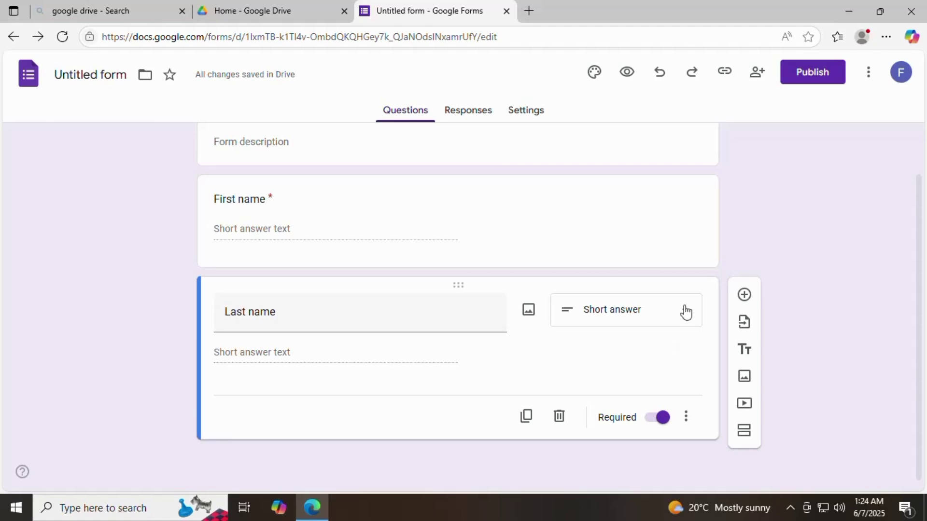
scroll(685, 312, "up", 1)
scroll(676, 312, "down", 1)
scroll(646, 330, "up", 1)
scroll(684, 352, "down", 1)
Step: Add a 'Date of Birth' question of the Date type after Last name
left_click(743, 296)
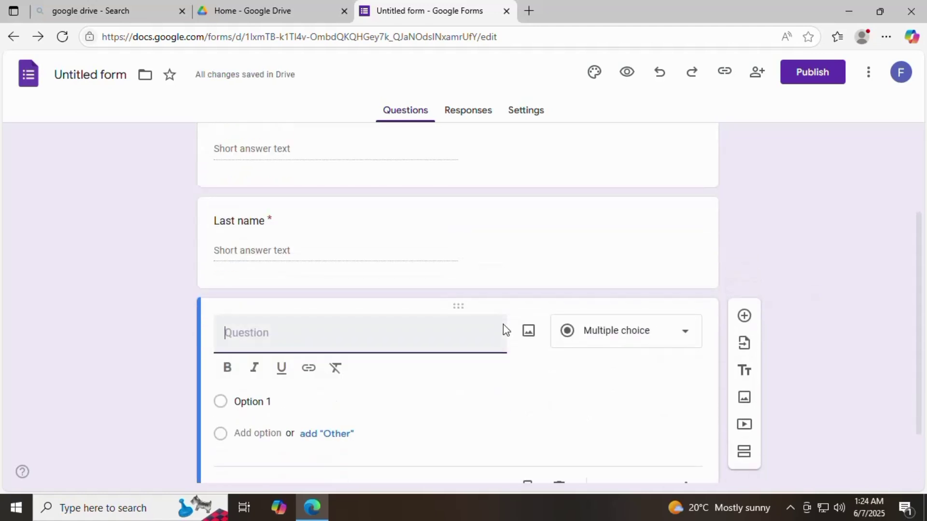
type("g")
key("BackSpace")
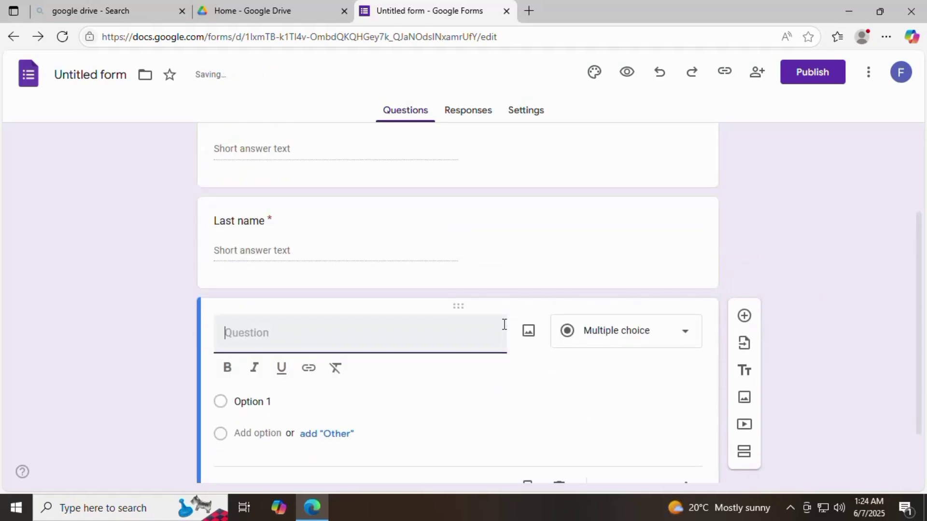
type("Date o ")
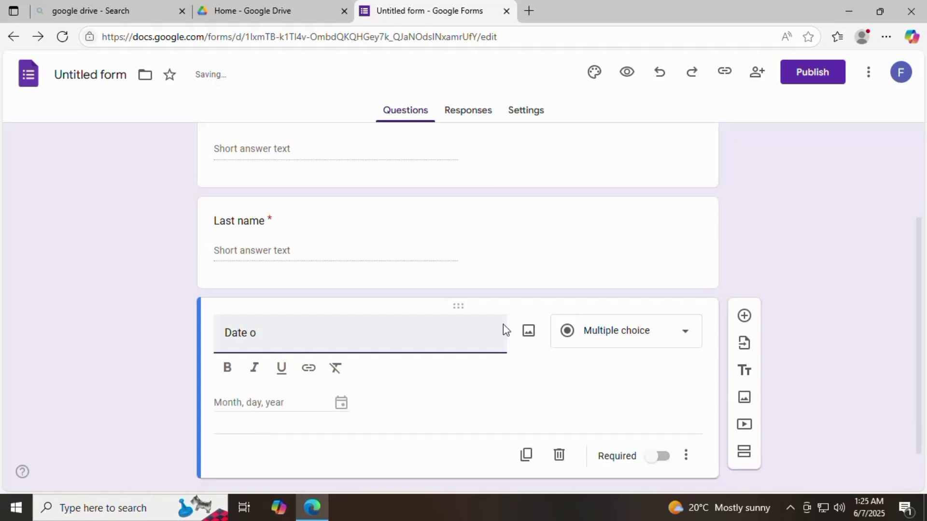
type("f Birth")
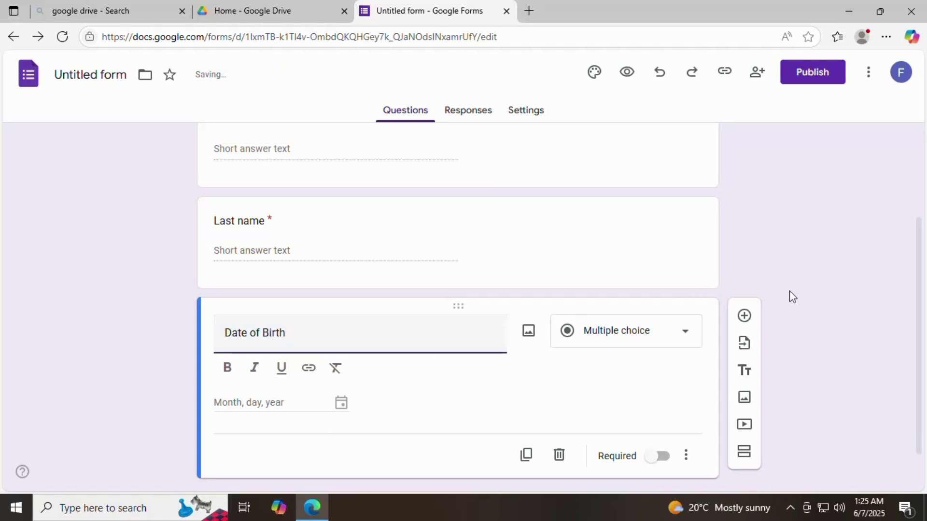
left_click(689, 333)
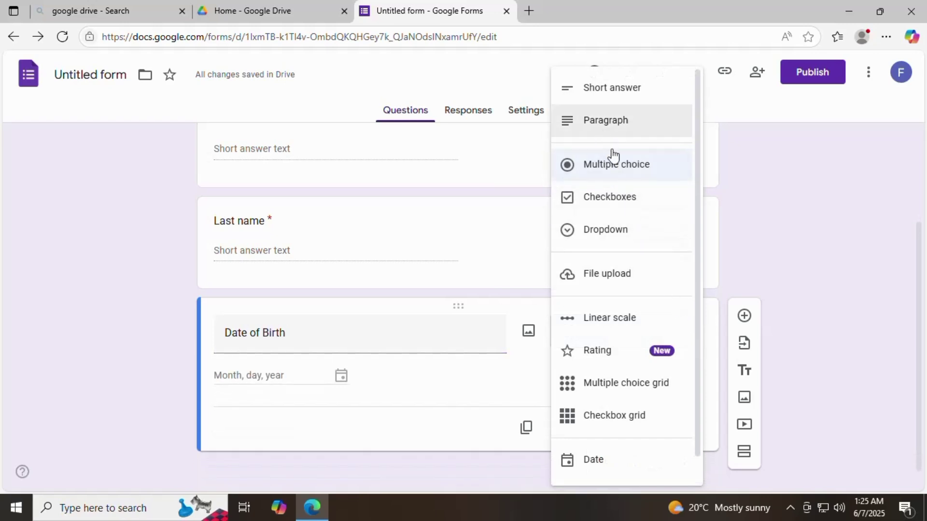
scroll(632, 401, "down", 1)
left_click(620, 431)
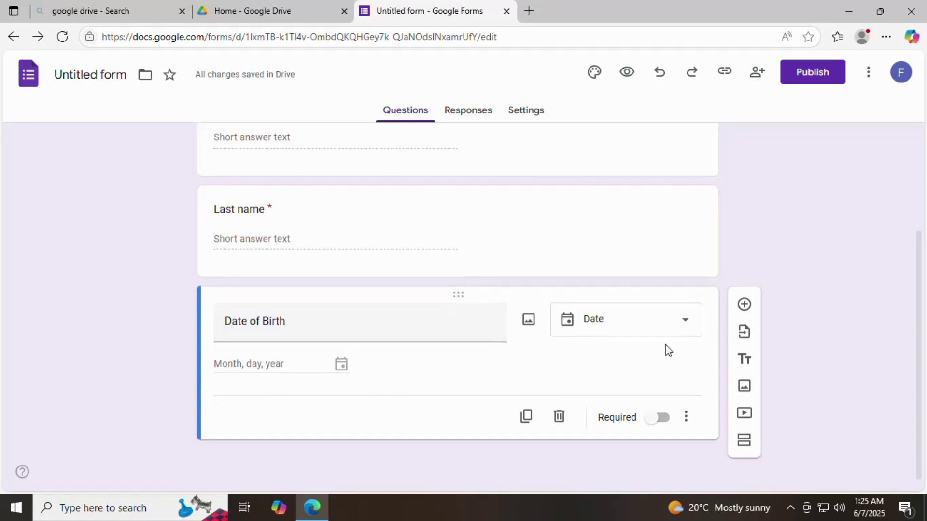
Step: Add a required short-answer 'Email id' question, then a blank question below it
left_click(744, 304)
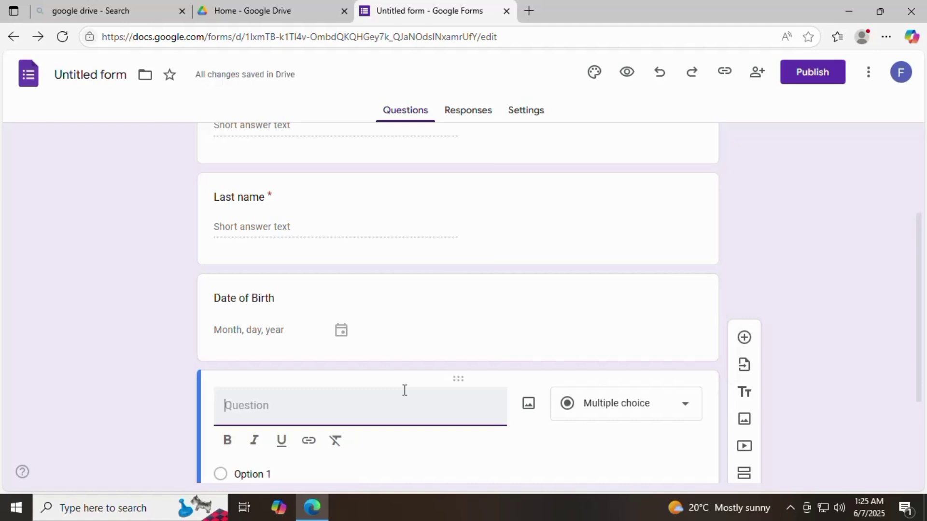
type("Email id")
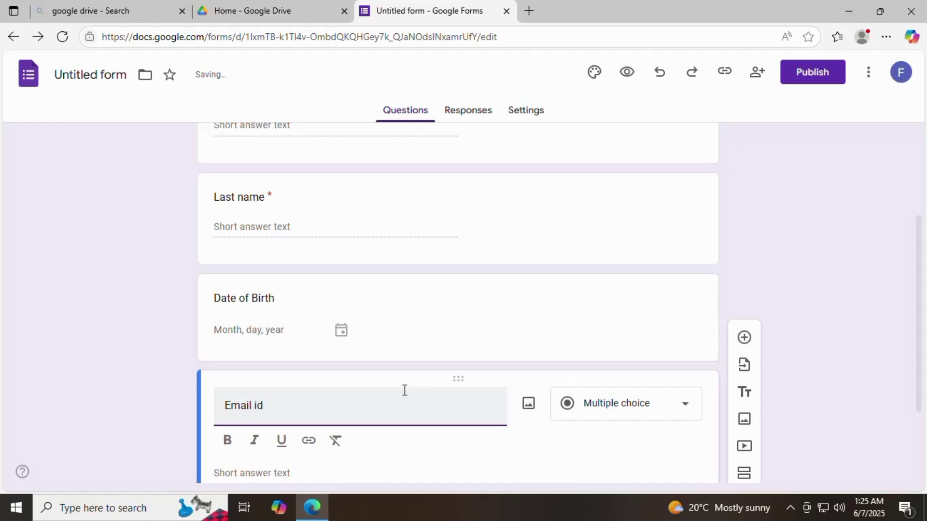
left_click(680, 405)
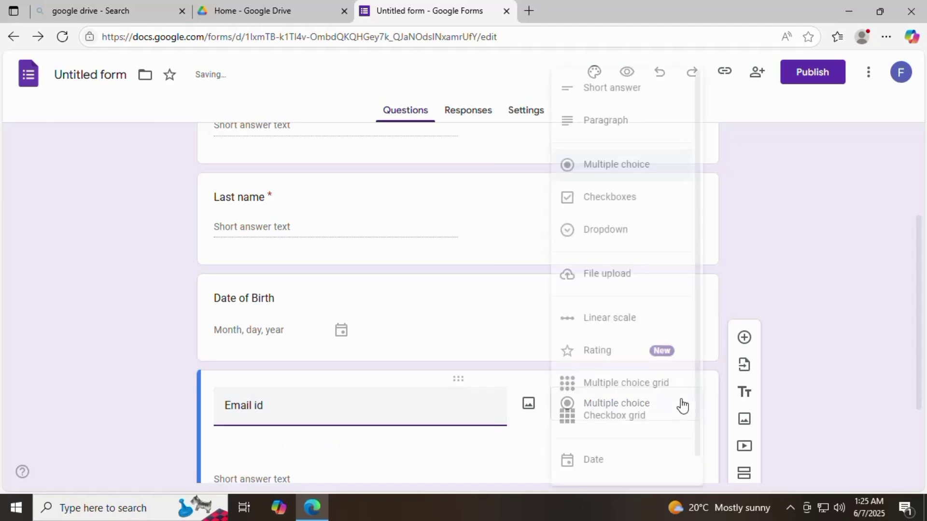
left_click(606, 96)
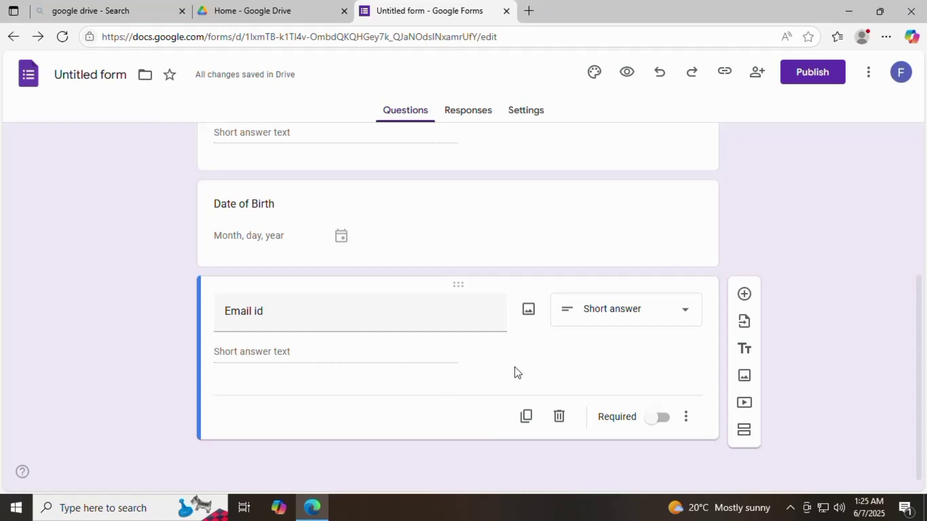
left_click(657, 424)
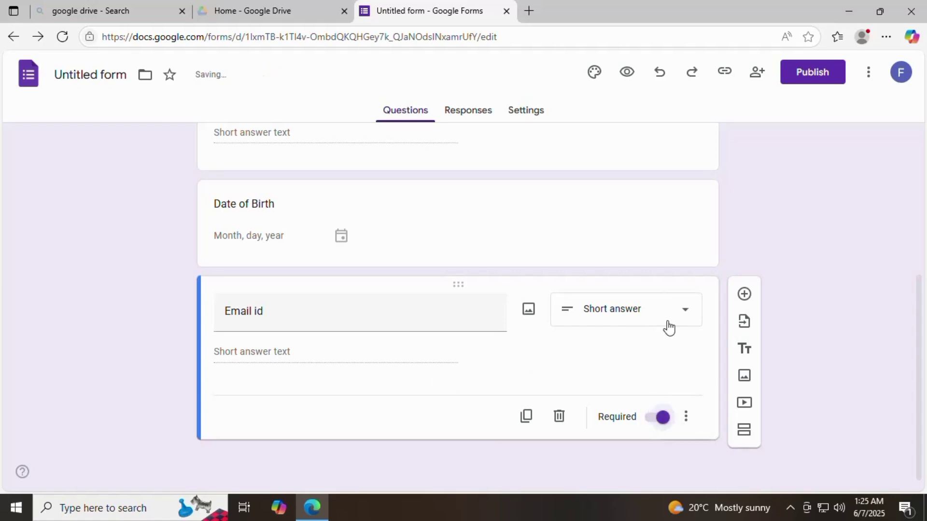
left_click(743, 294)
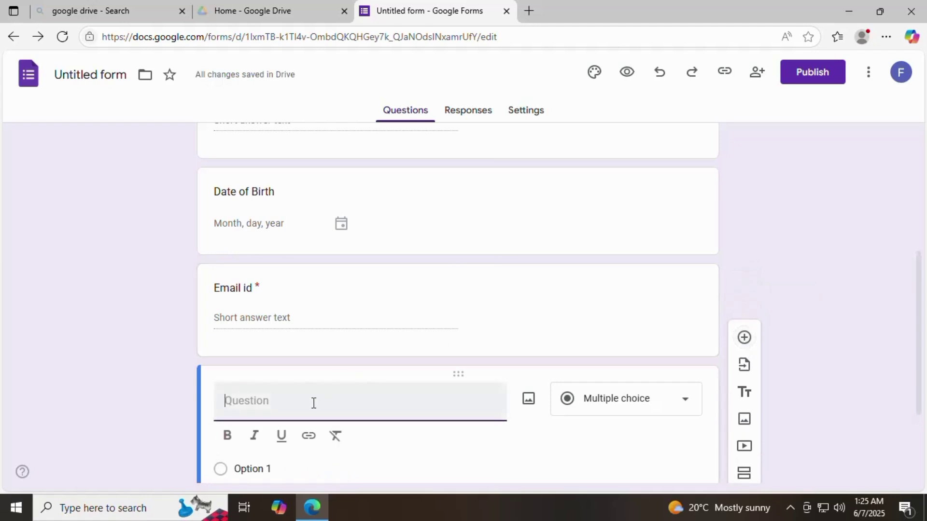
Step: Title the new question 'Mobile Number' as short answer, correcting the 'Mbile' misspelling
type("Mbile N")
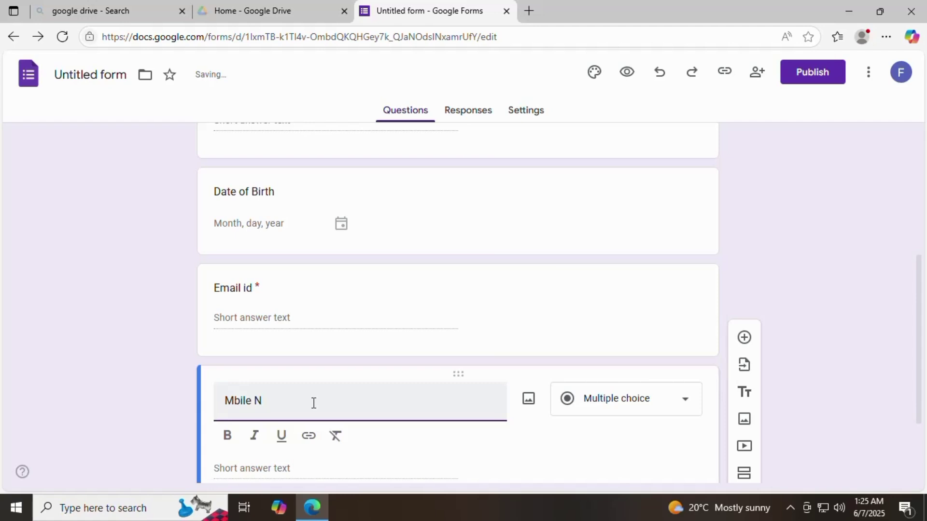
type("umber")
left_click(684, 399)
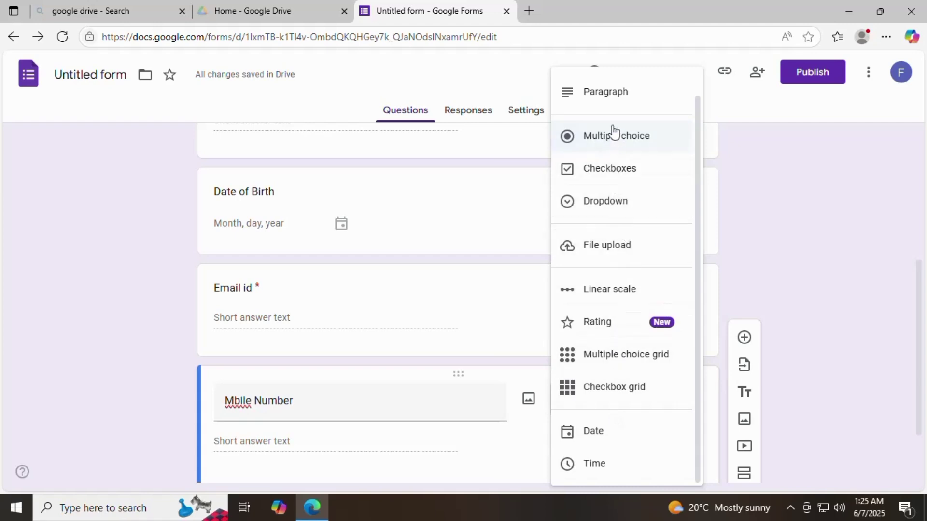
scroll(611, 160, "up", 1)
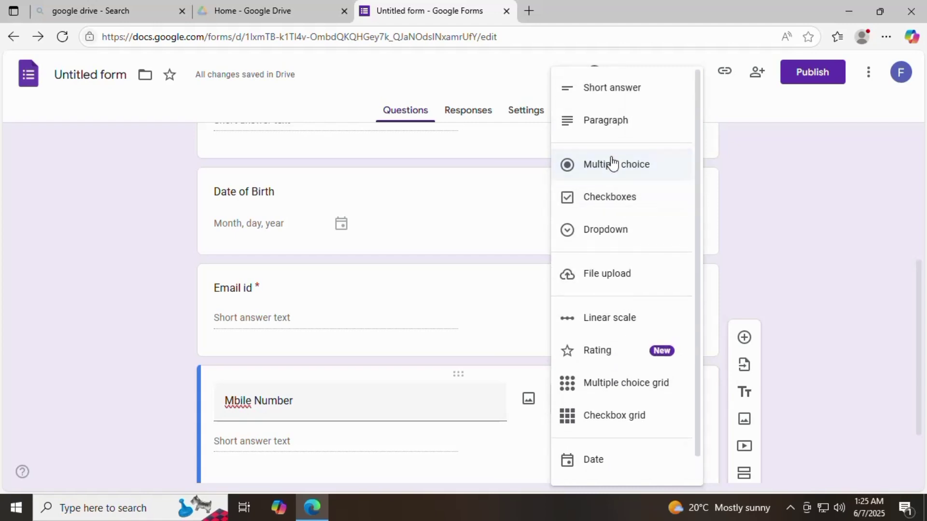
left_click(621, 90)
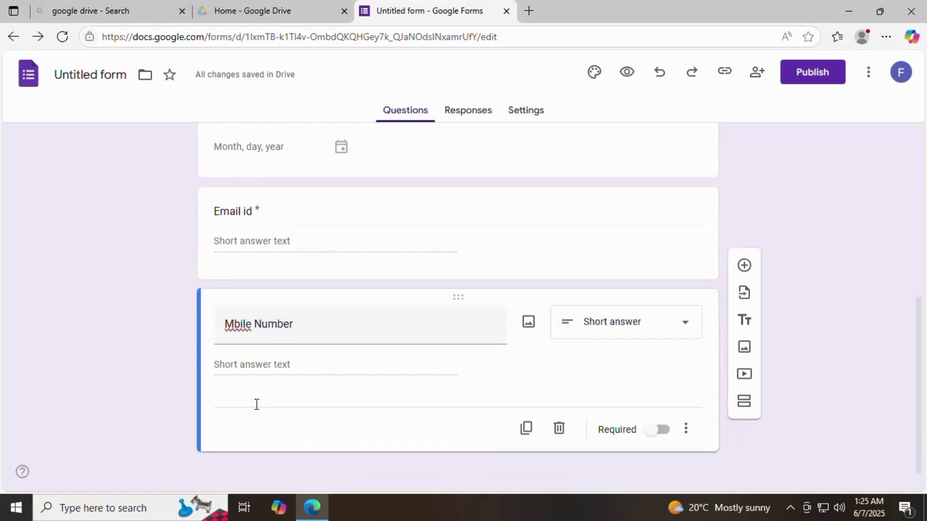
triple_click(235, 312)
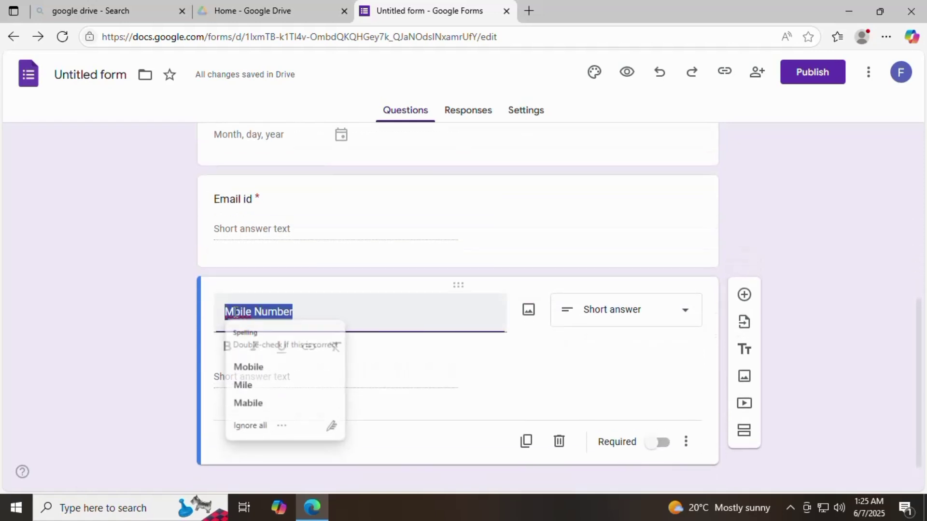
left_click(247, 366)
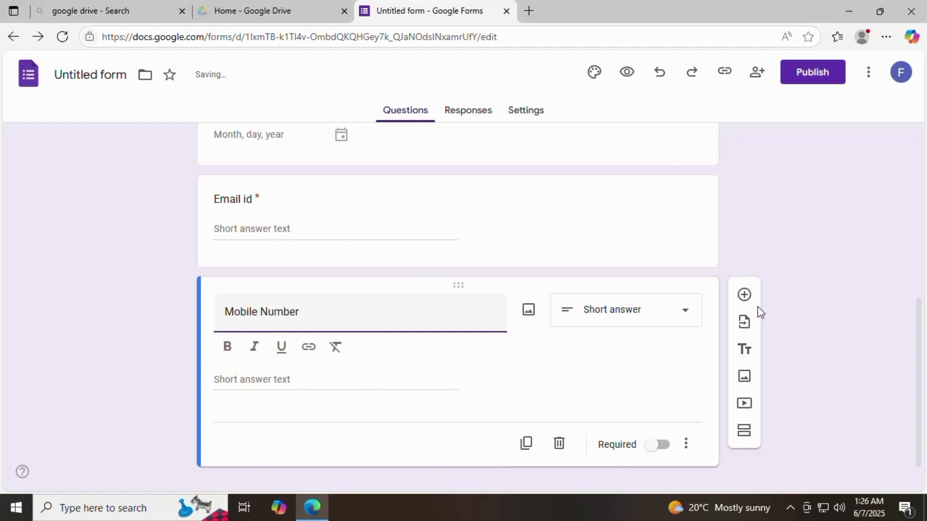
Step: Add a new required question below Mobile Number
left_click(745, 295)
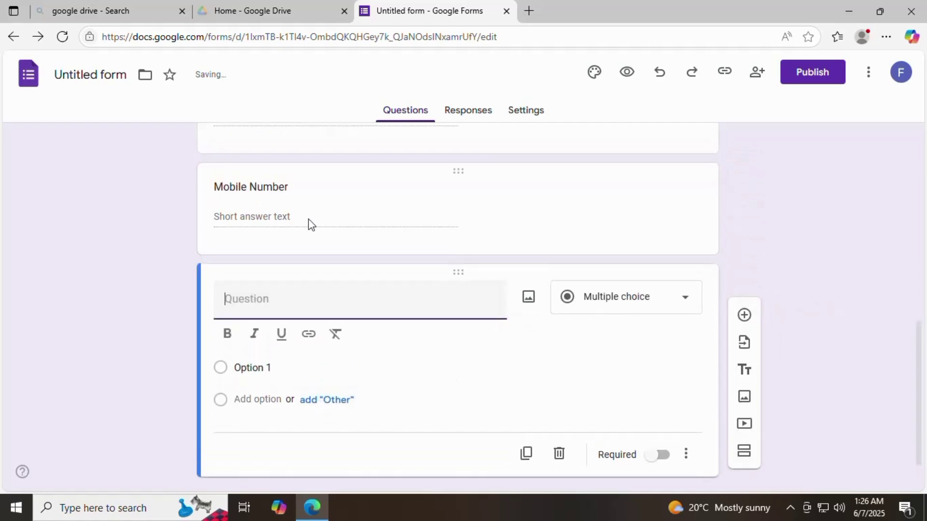
left_click(659, 428)
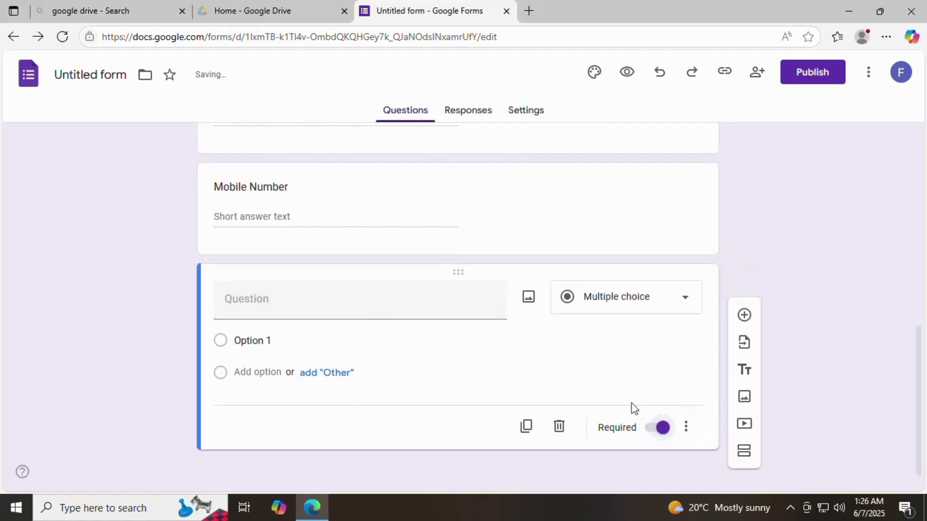
scroll(601, 389, "up", 3)
left_click(395, 242)
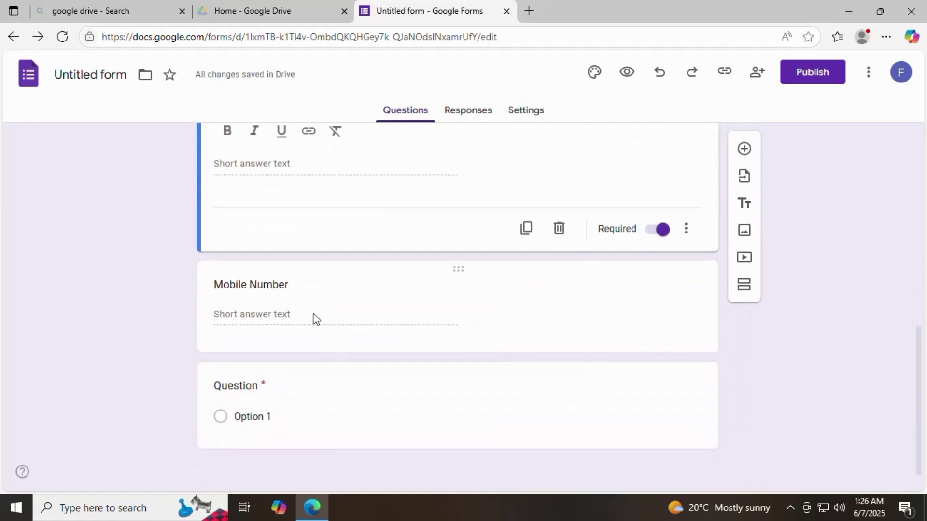
left_click(311, 316)
left_click(300, 371)
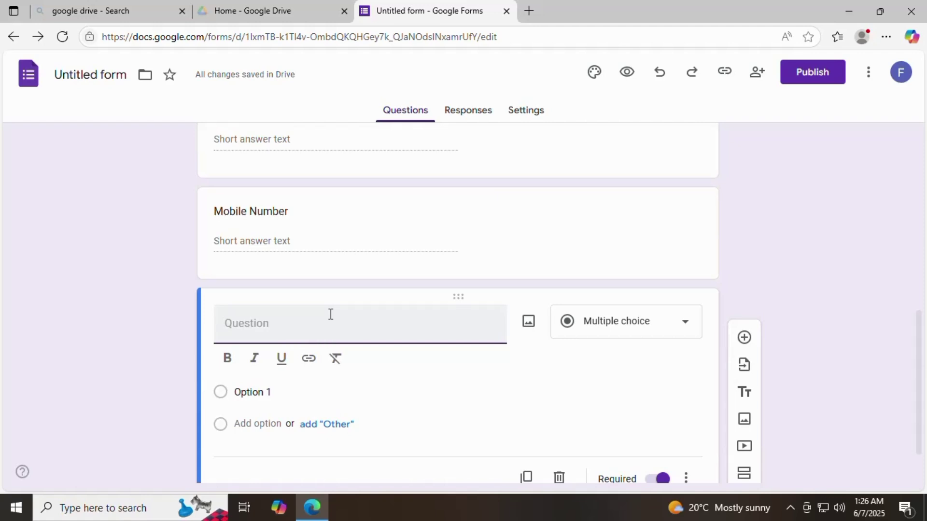
Step: Make it a 'Gender' dropdown with options Male and Female
type("Gender")
left_click(686, 323)
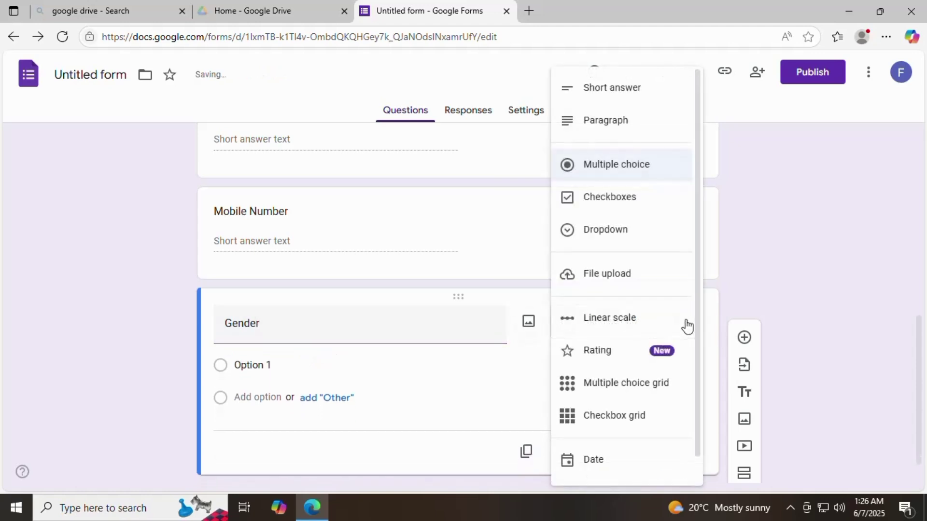
left_click(634, 233)
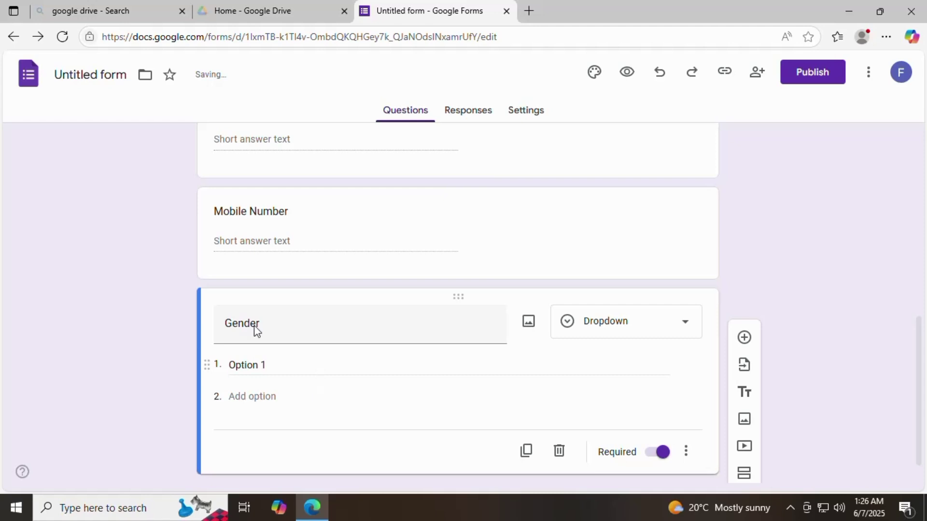
left_click(277, 366)
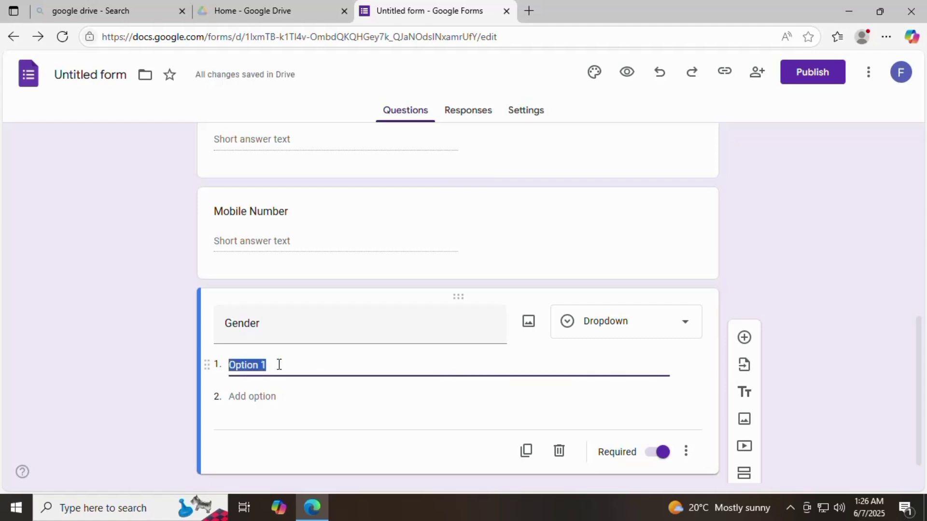
type("Male")
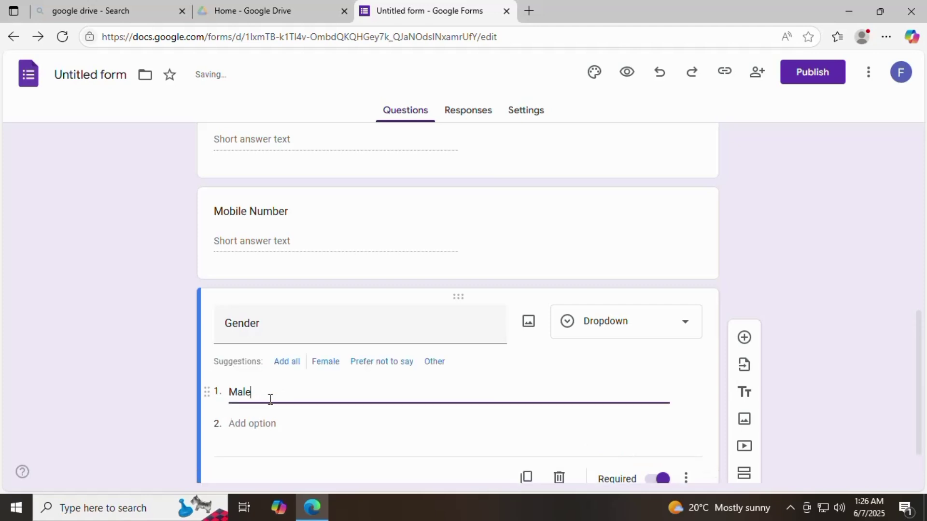
left_click(263, 422)
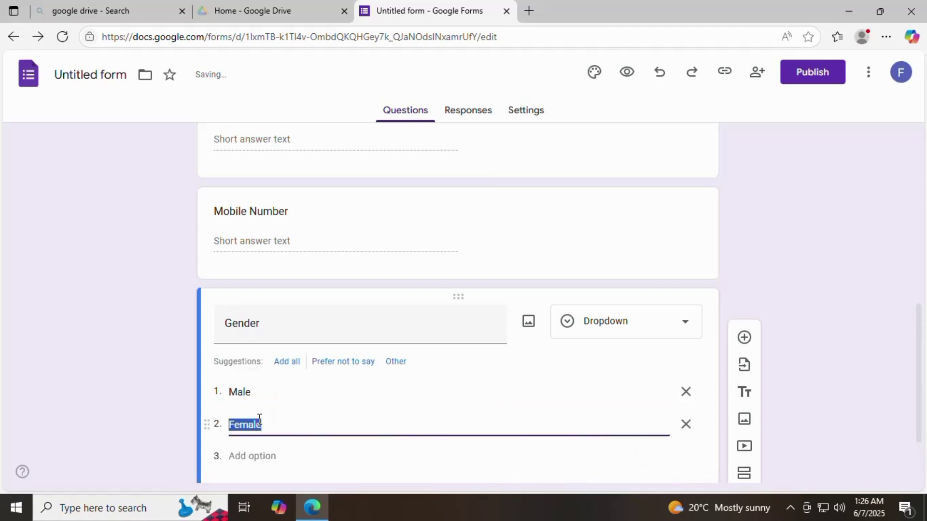
left_click(295, 453)
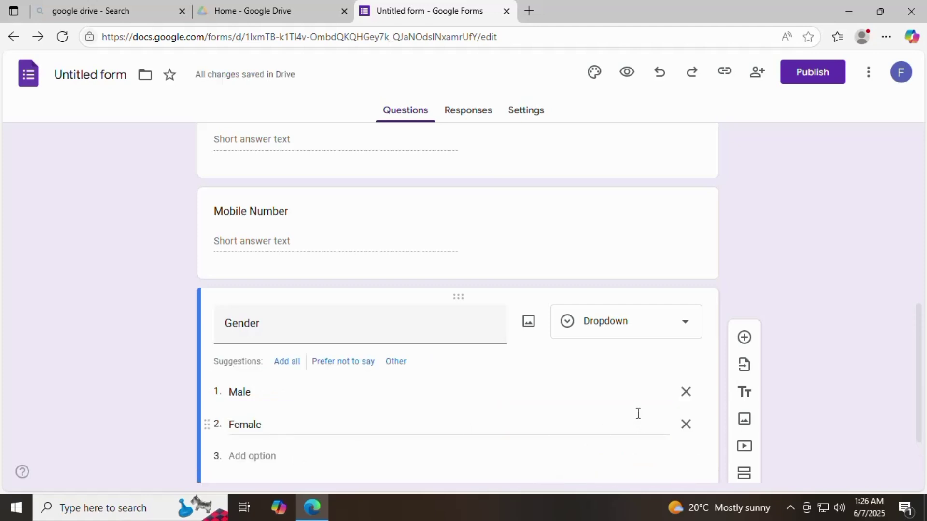
scroll(636, 410, "down", 2)
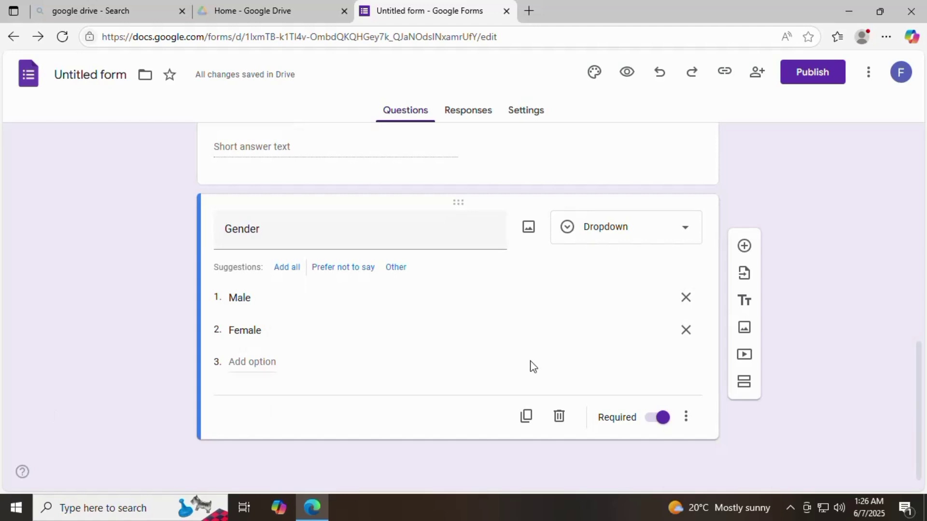
Step: Add a required paragraph question titled 'Address' below Gender
left_click(744, 246)
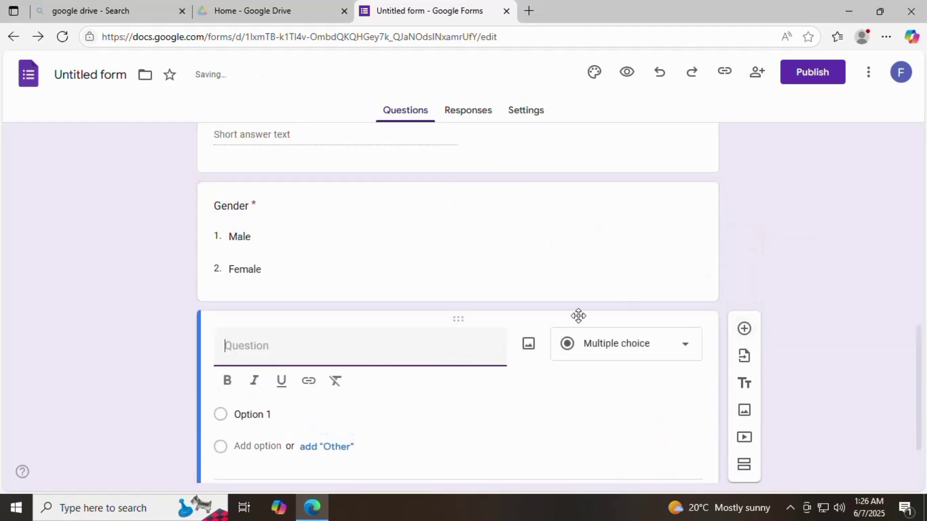
type("Address")
left_click(687, 353)
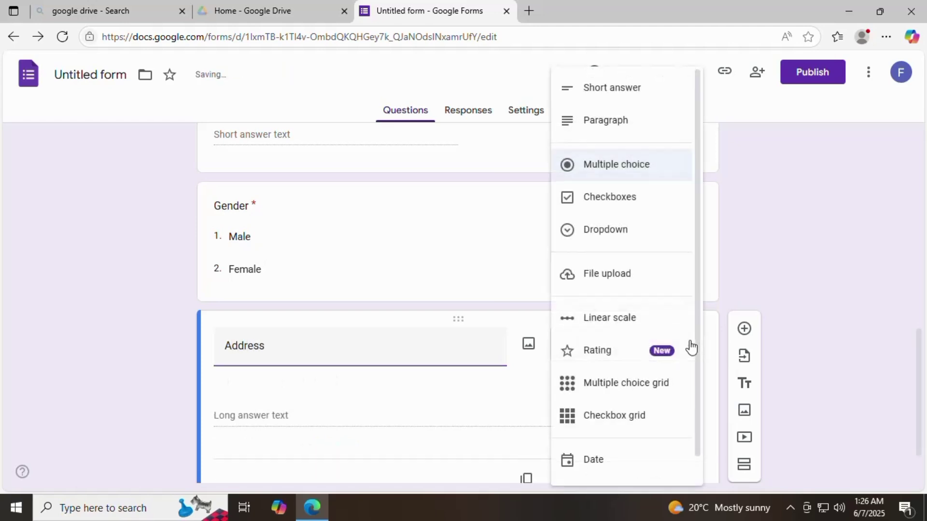
left_click(650, 134)
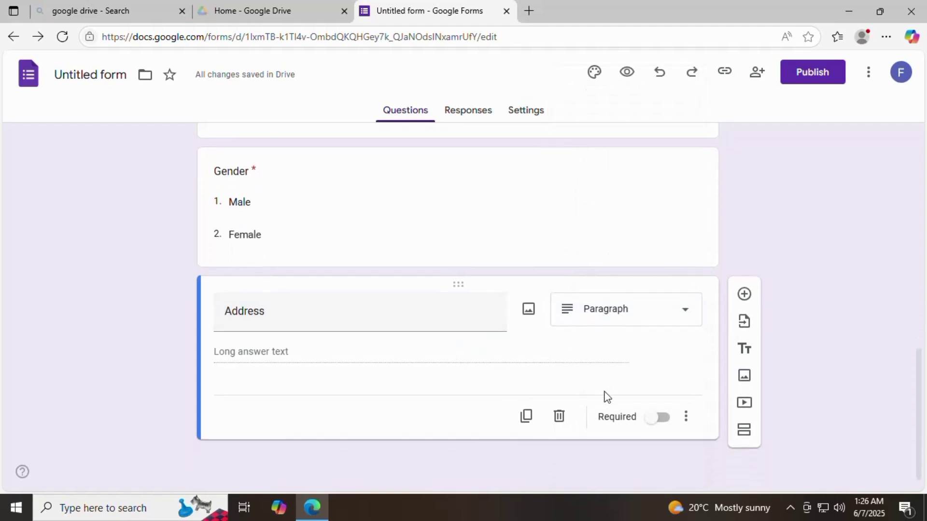
left_click(661, 419)
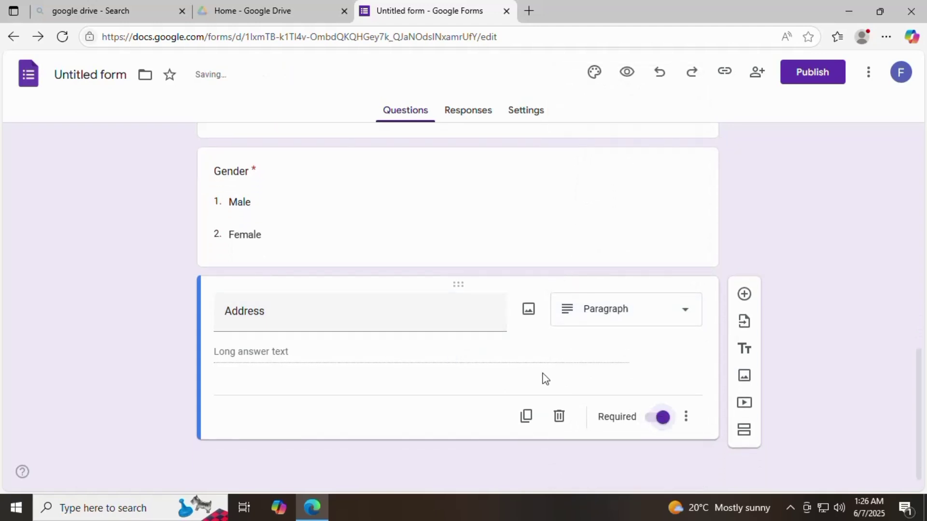
Step: Add a short-answer 'state' question below Address
left_click(744, 294)
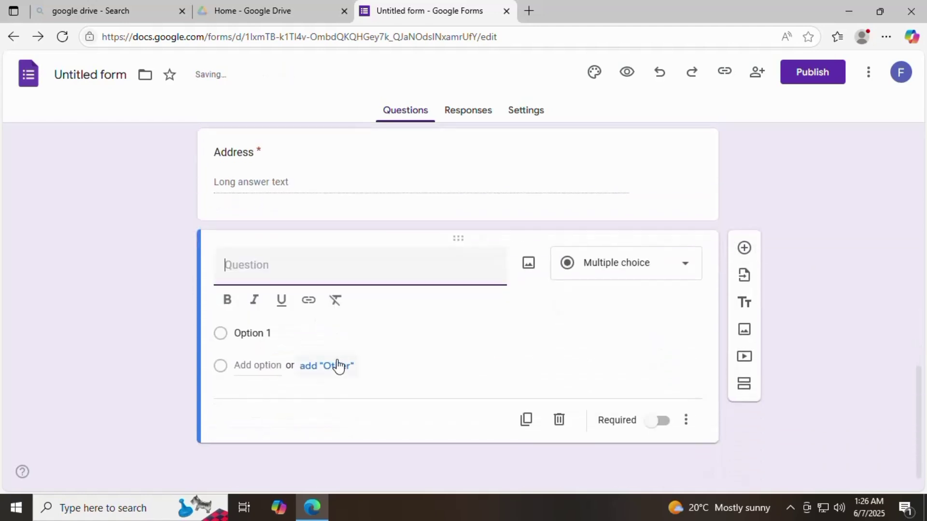
type("sta")
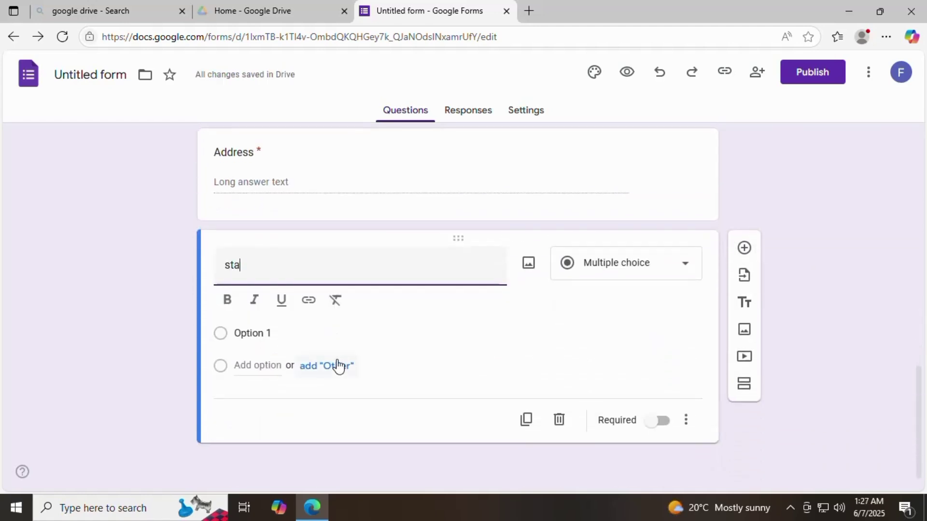
type("te")
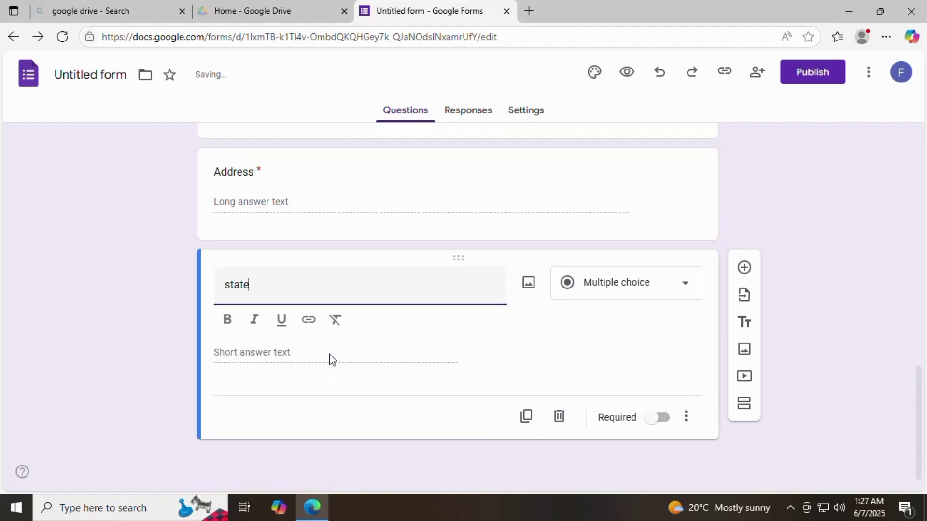
left_click(689, 281)
left_click(612, 88)
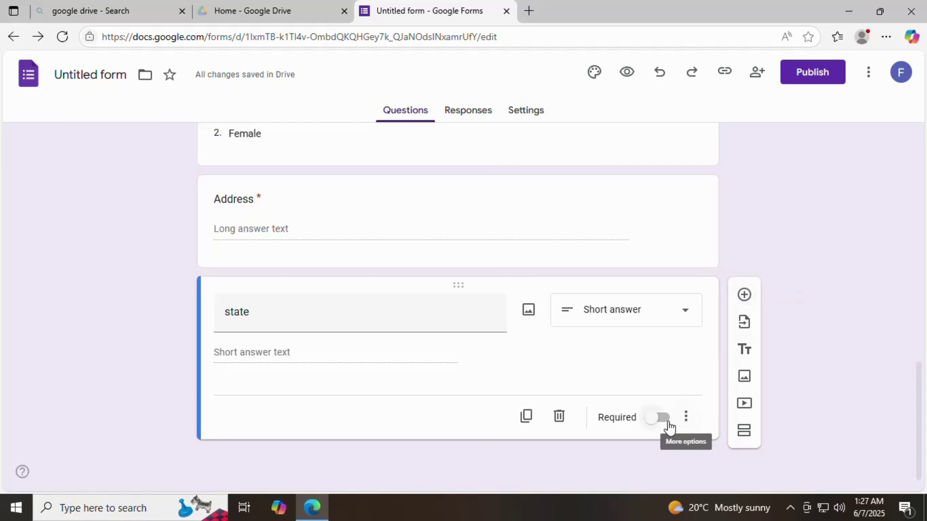
Step: Add a new question titled City below state and make it a dropdown
left_click(744, 296)
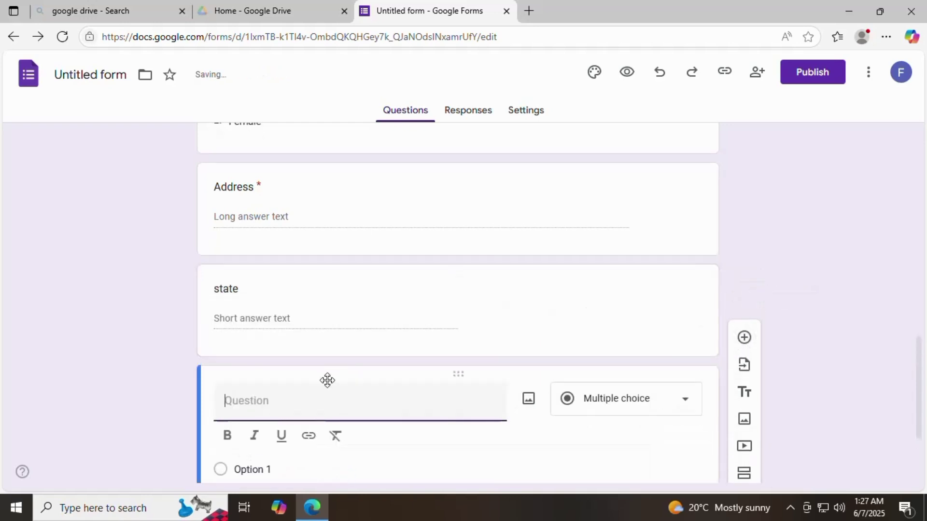
type("Ci")
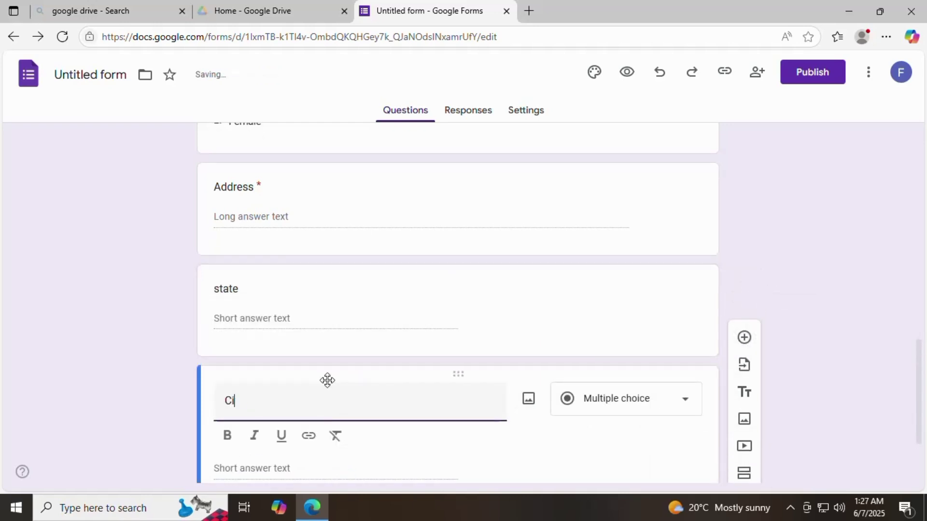
type("ty")
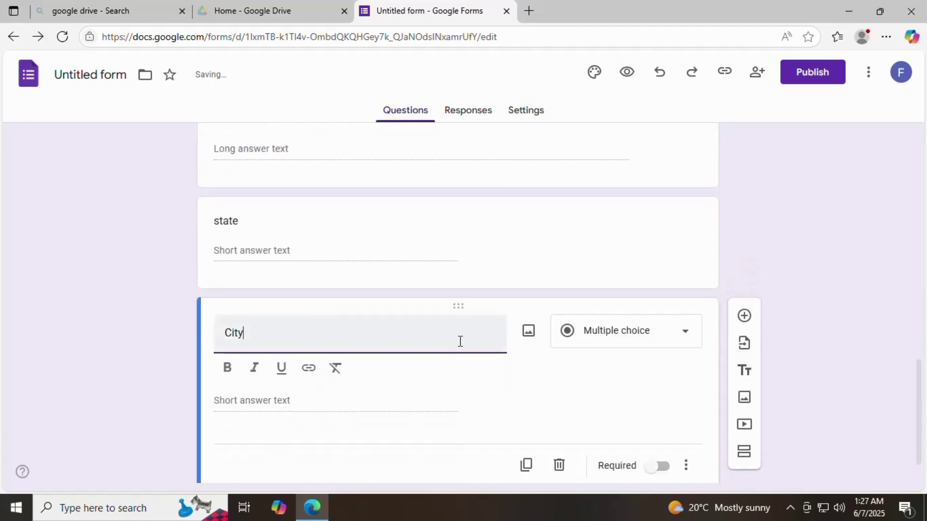
left_click(687, 334)
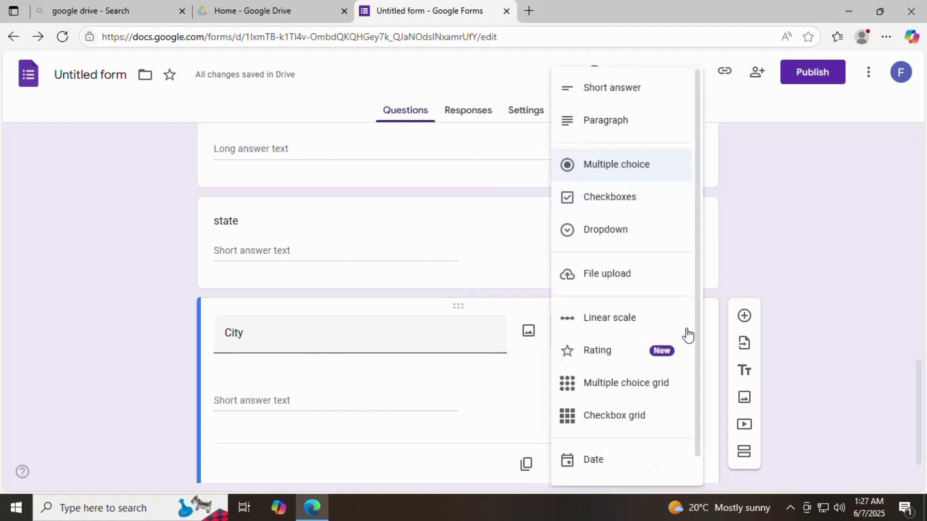
left_click(610, 232)
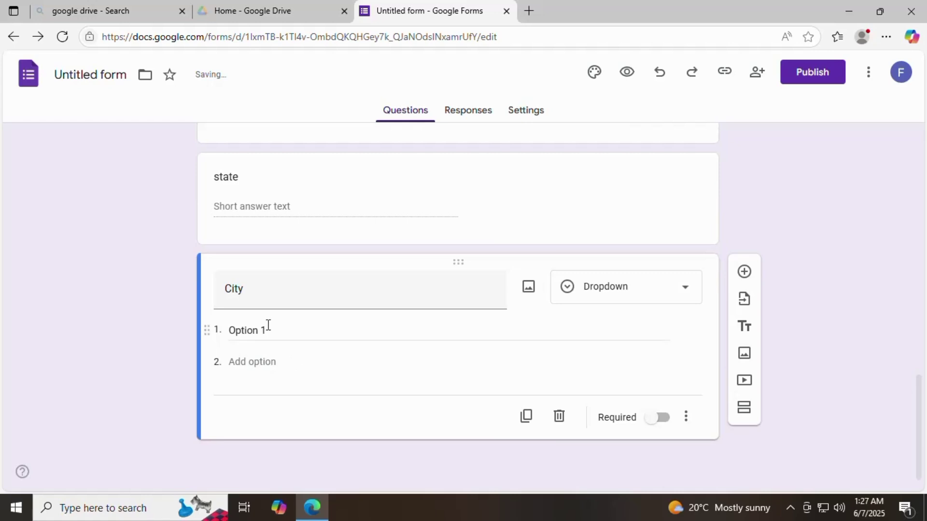
Step: Enter Addis Ababa as the first dropdown option, correcting the spelling
left_click(268, 325)
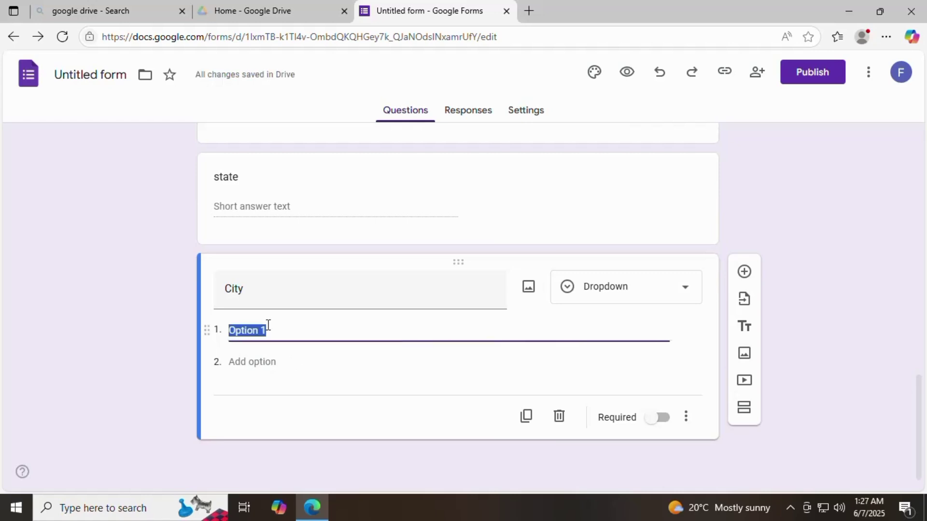
type("Addi")
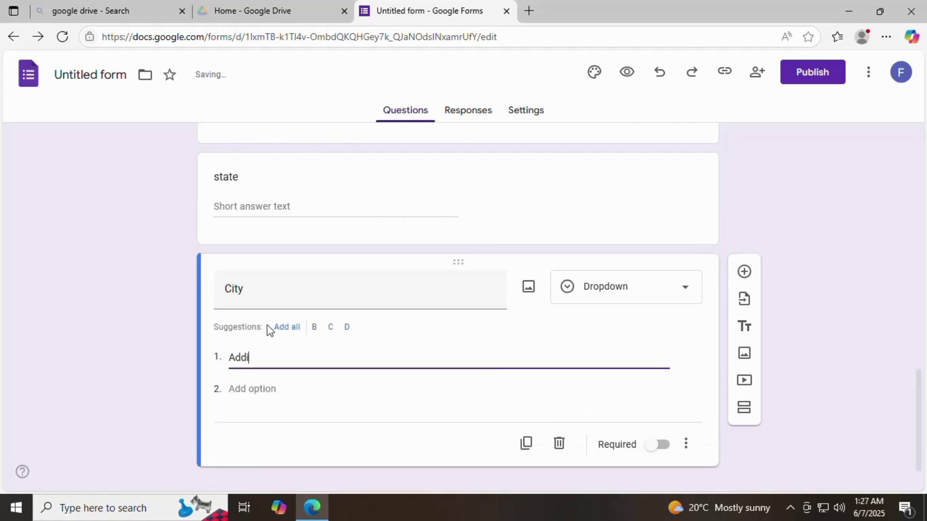
type("s Baba")
key("Left")
key("Left")
key("Left")
key("Left")
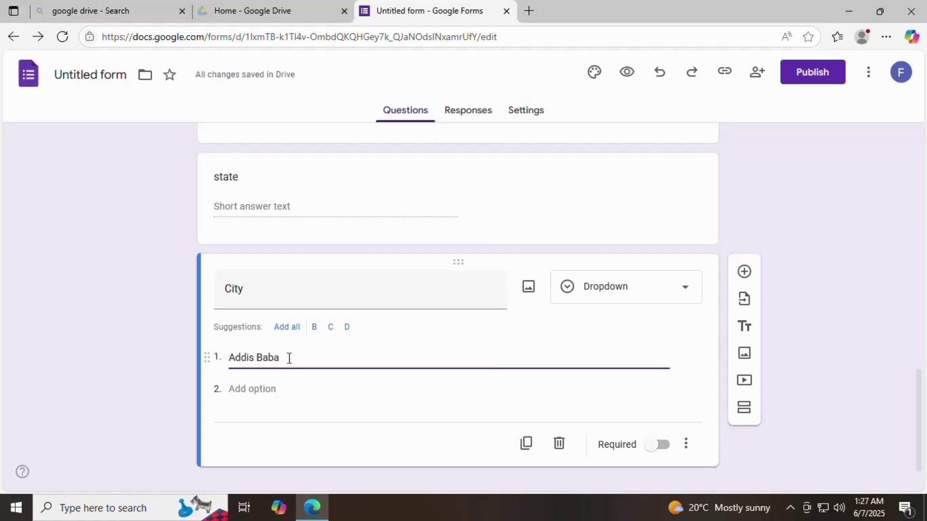
type("a")
key("BackSpace")
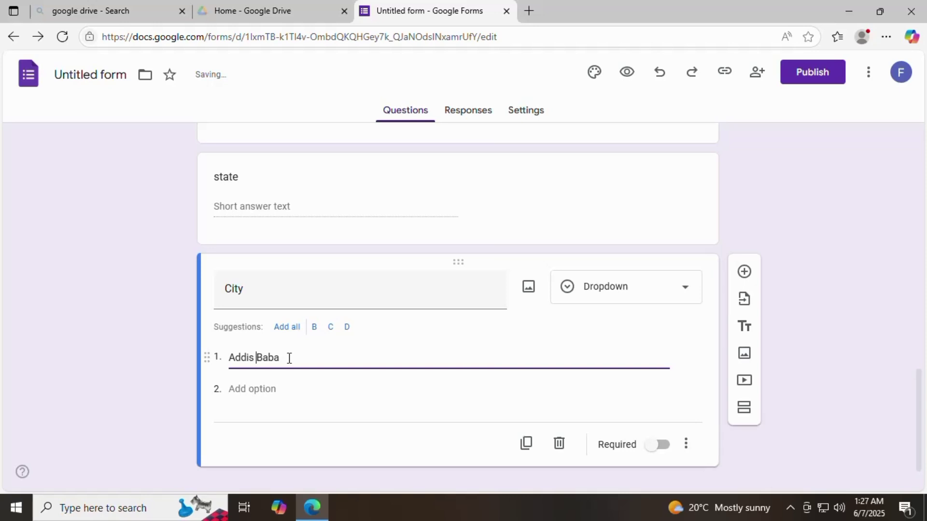
key("Delete")
key("Delete")
key("Delete")
key("Delete")
type("Ababa")
Step: Add UK, Bahirdar and Finot Selam as further city options
left_click(268, 386)
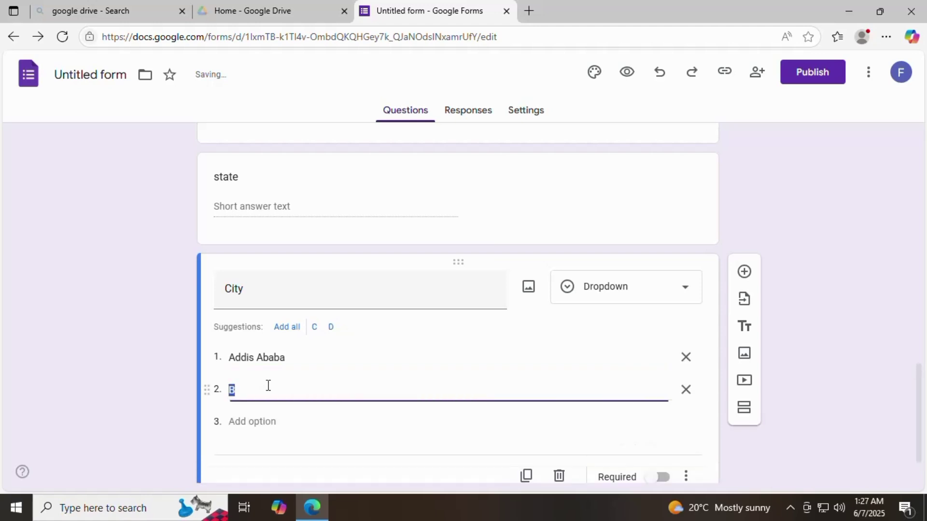
type("UK")
scroll(268, 385, "down", 1)
left_click(266, 363)
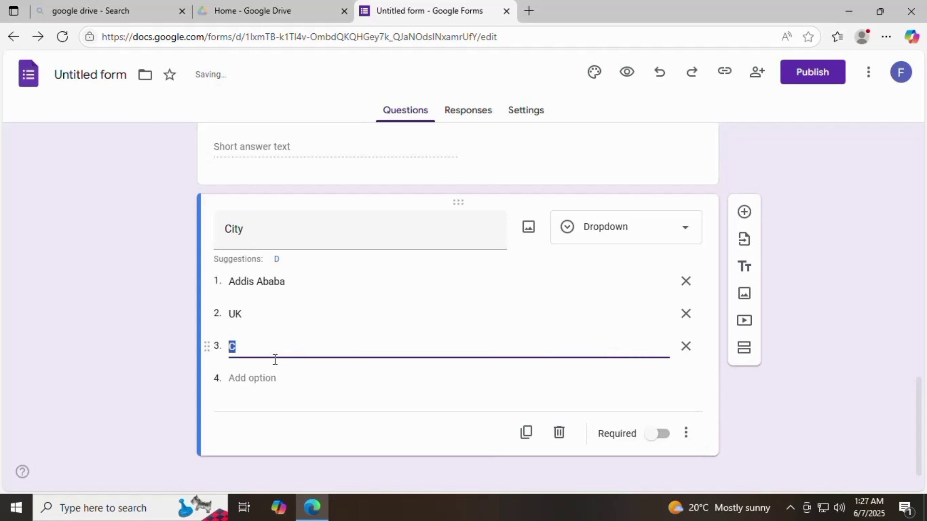
left_click(262, 349)
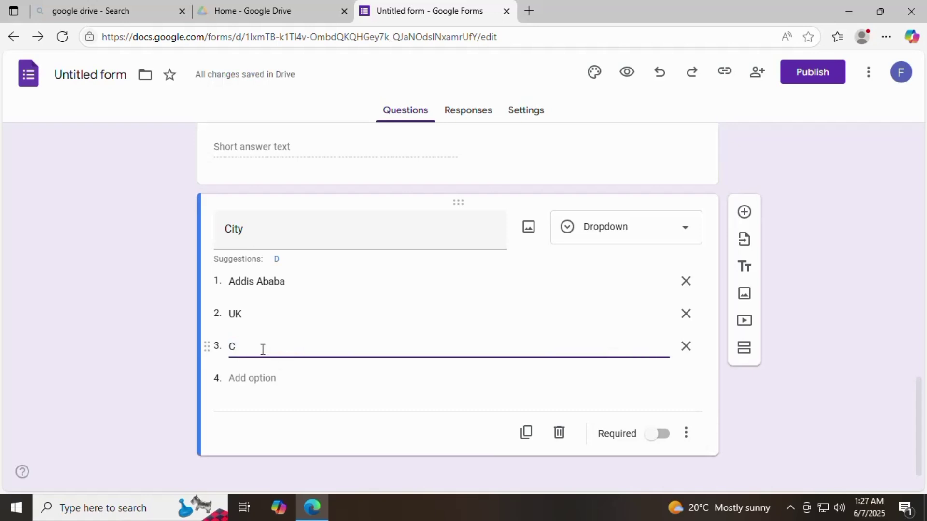
type("Bahirdar")
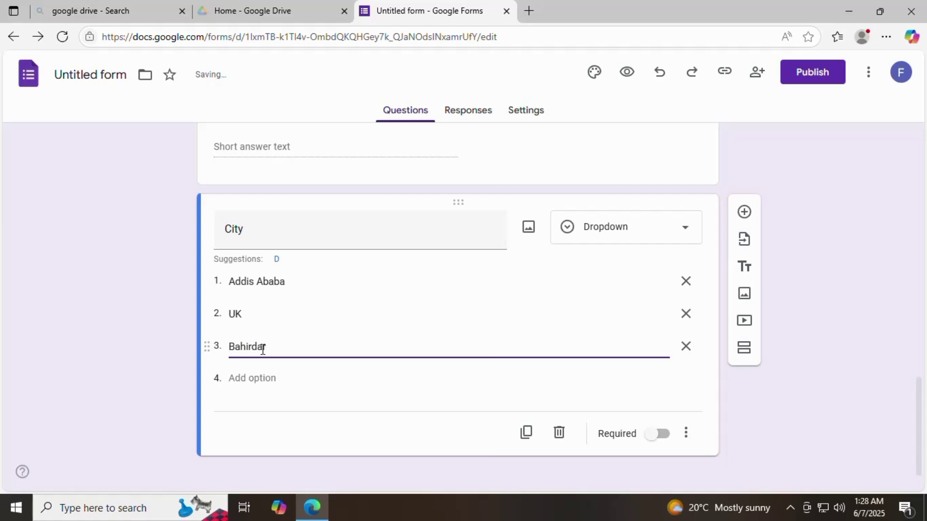
scroll(548, 361, "down", 1)
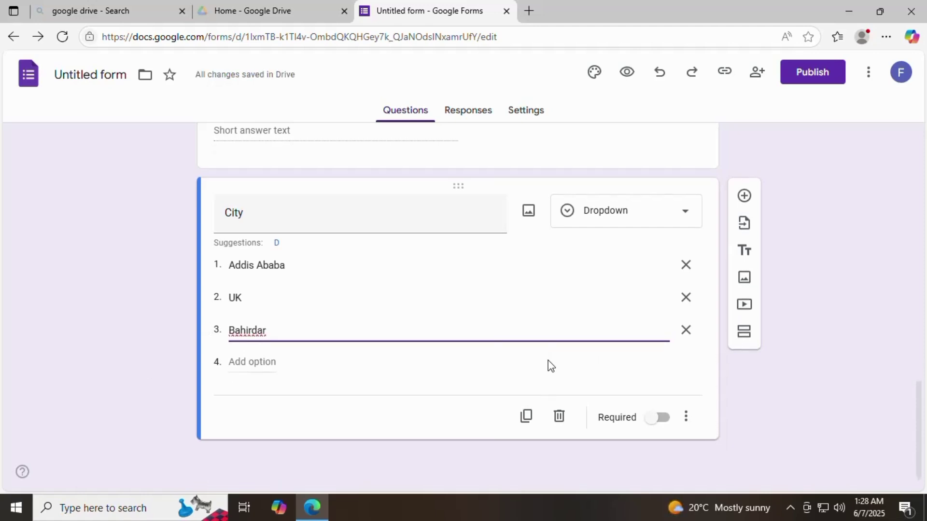
left_click(275, 362)
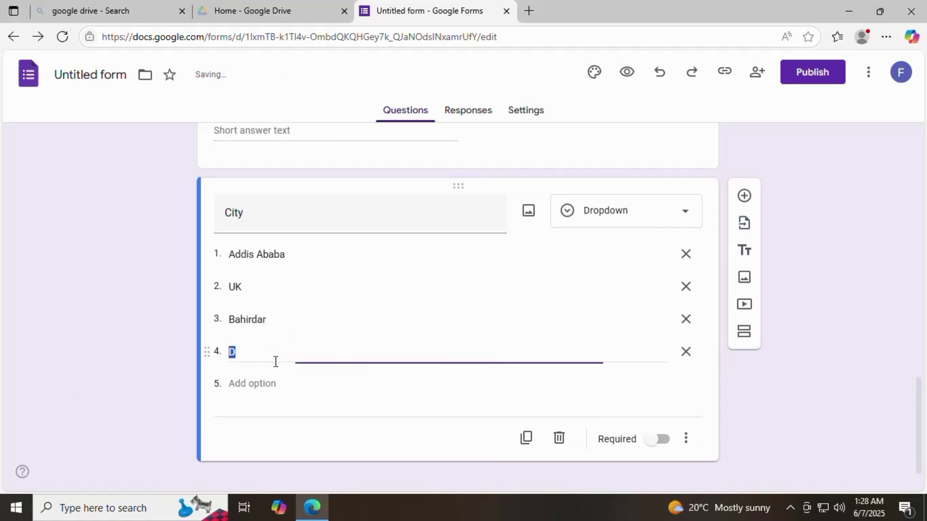
type("Fino")
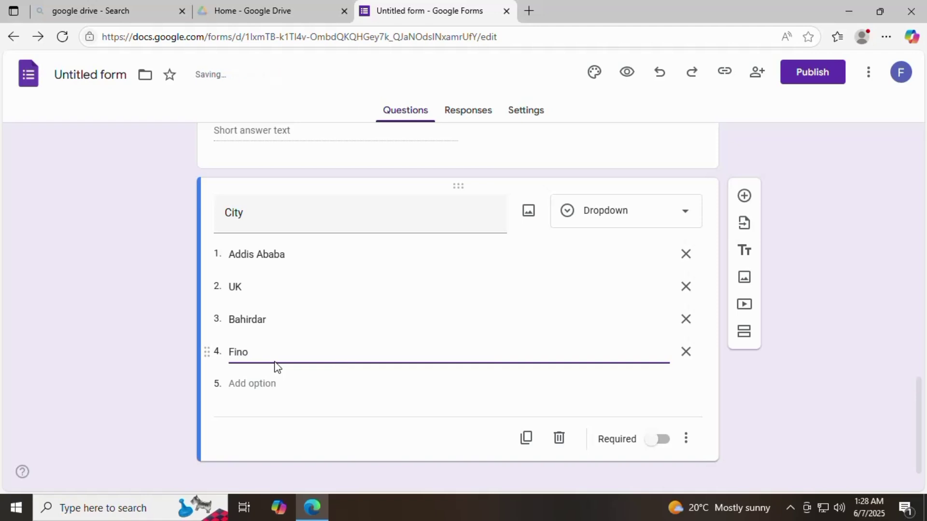
type("t Selam")
Step: Mark the City question as required
left_click(381, 378)
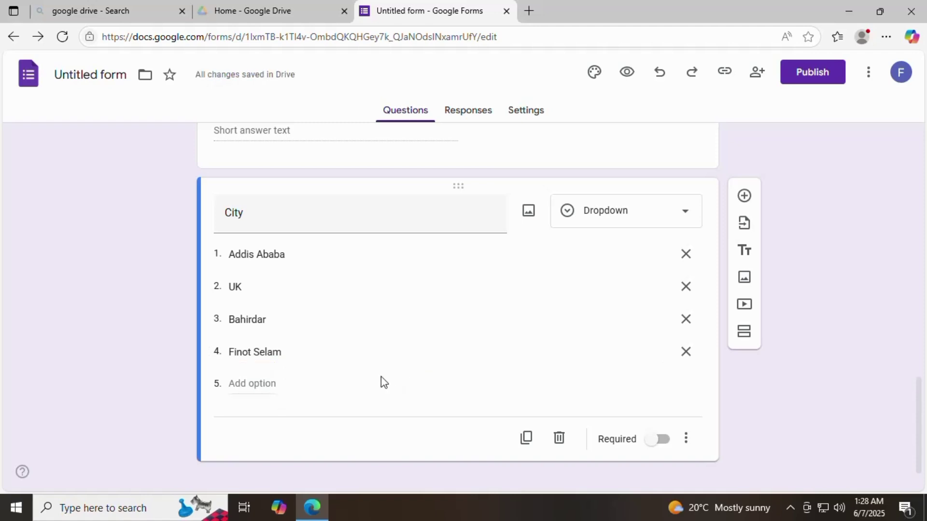
scroll(381, 376, "down", 1)
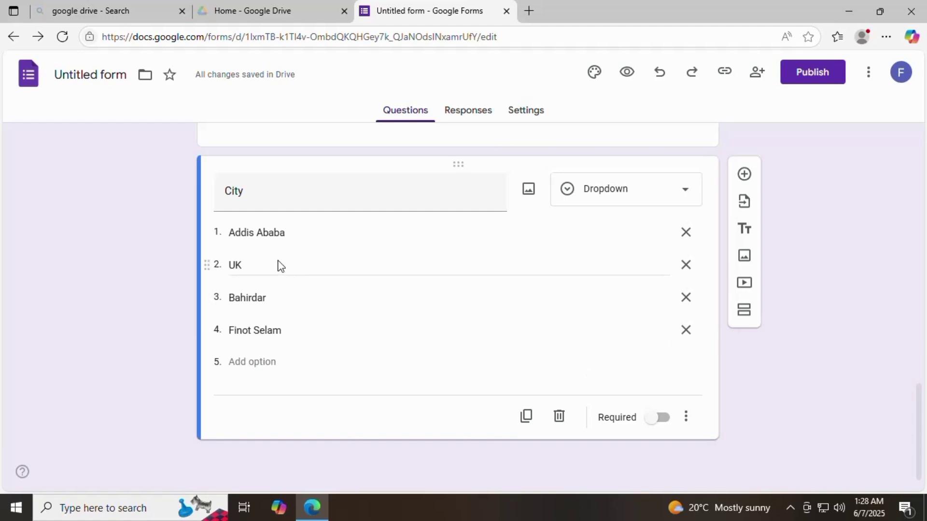
scroll(278, 290, "up", 3)
scroll(288, 317, "down", 3)
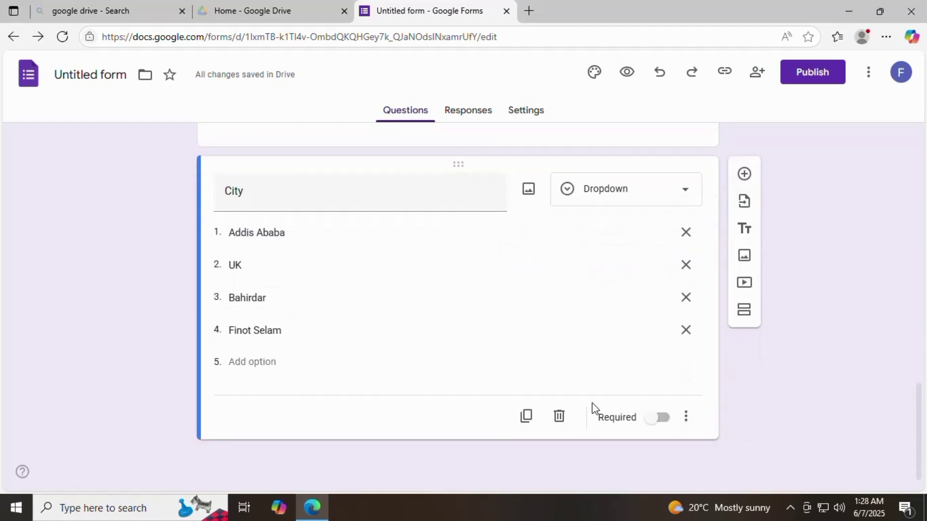
left_click(658, 420)
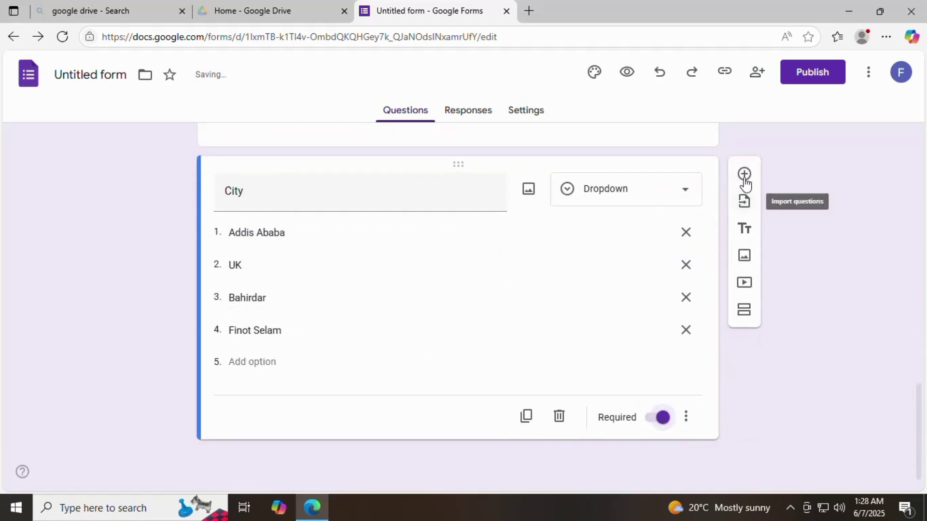
Step: Add a Qualification question below City as a Checkboxes question
left_click(744, 175)
type("Q")
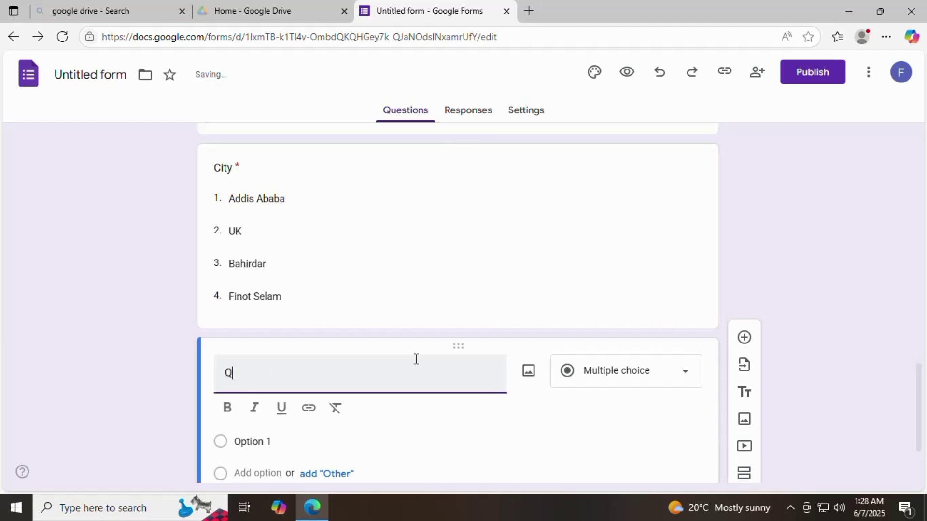
type("ualification")
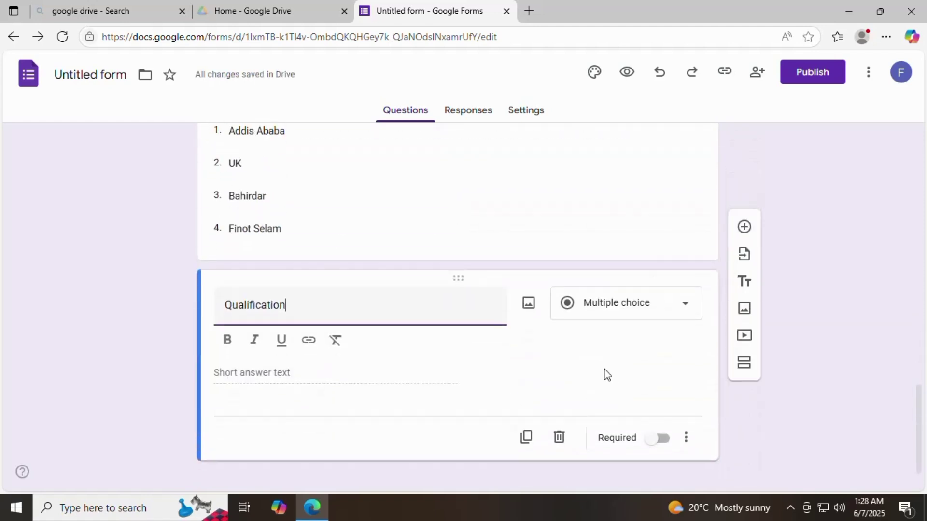
left_click(685, 304)
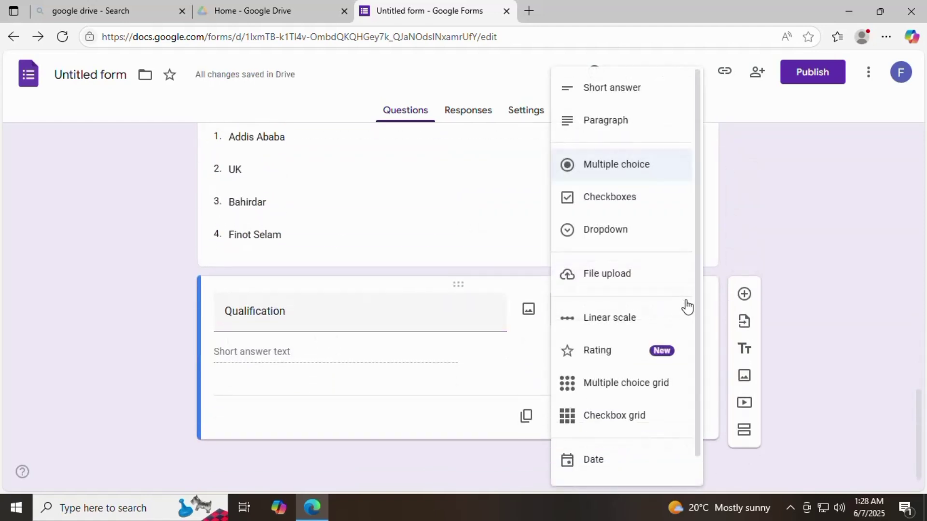
left_click(644, 209)
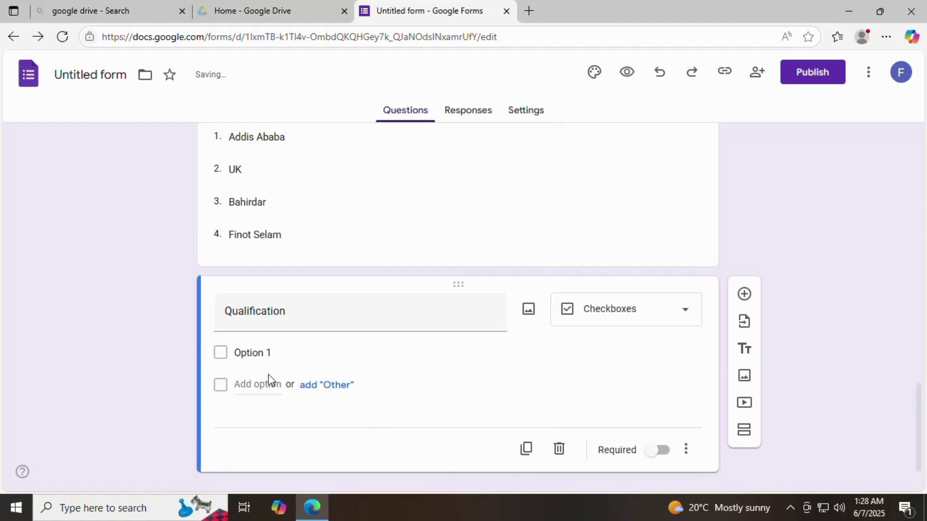
Step: Enter the checkbox options BSC, BA and MSC
left_click(237, 356)
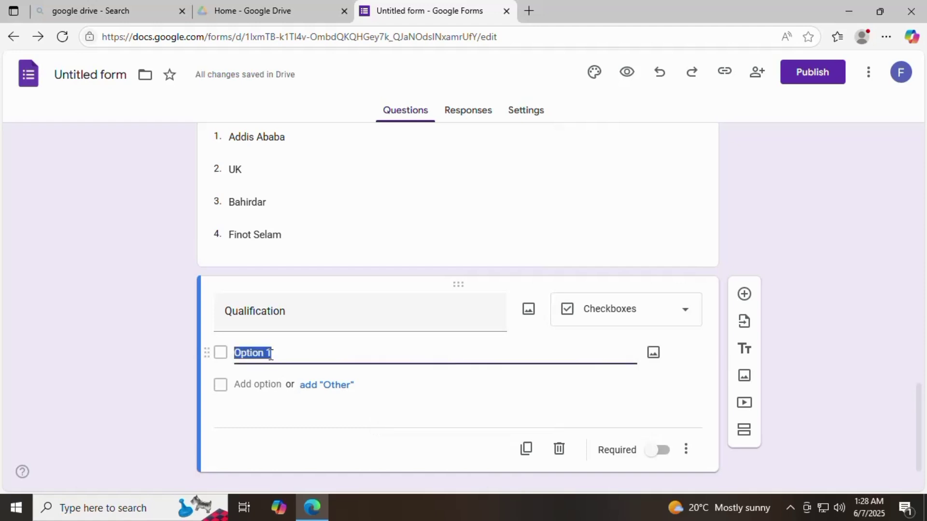
type("O")
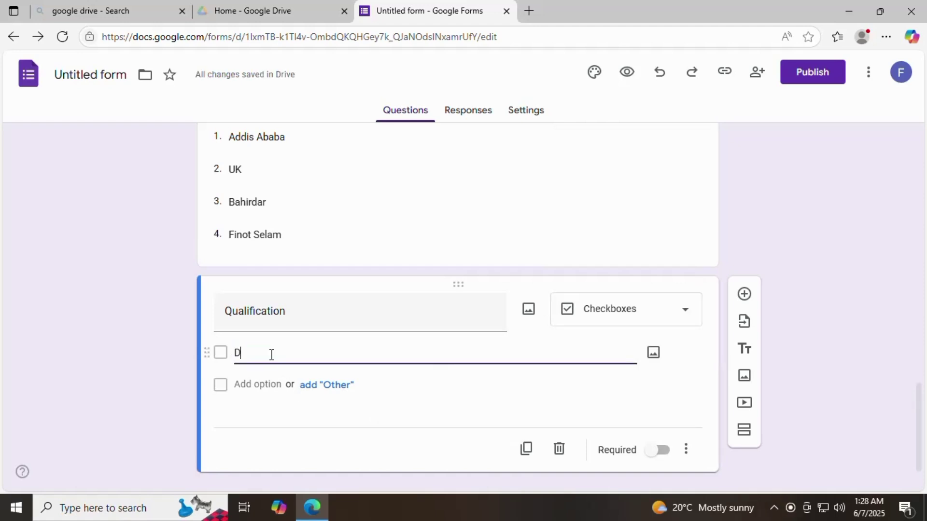
key("BackSpace")
type("Bsc")
key("BackSpace")
key("BackSpace")
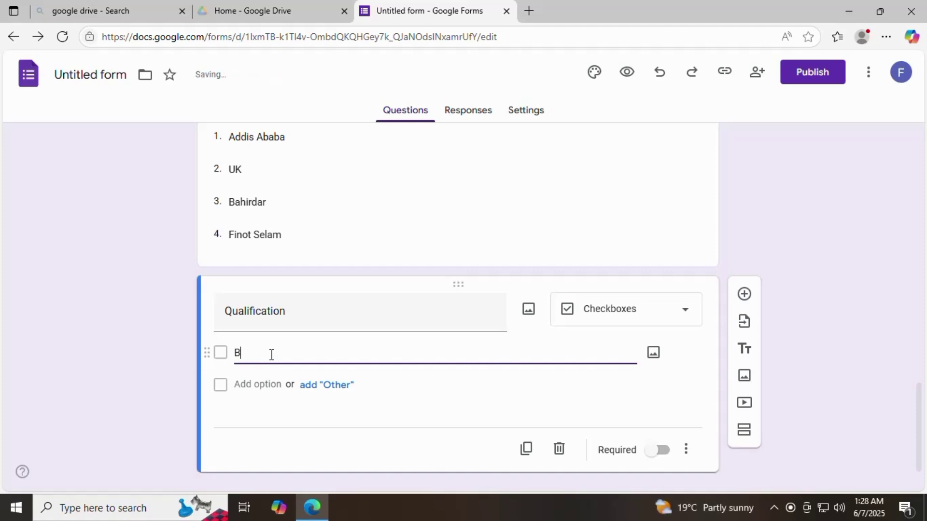
type("SC")
left_click(263, 383)
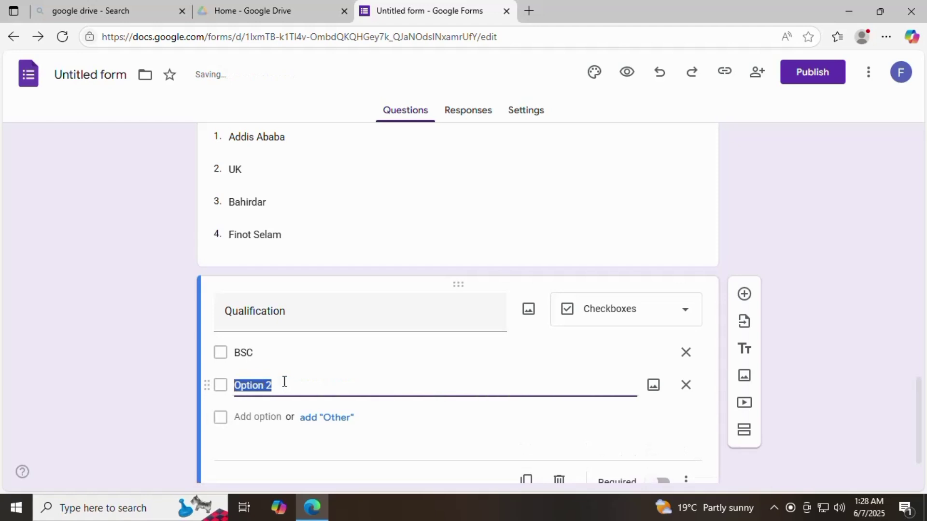
type("b")
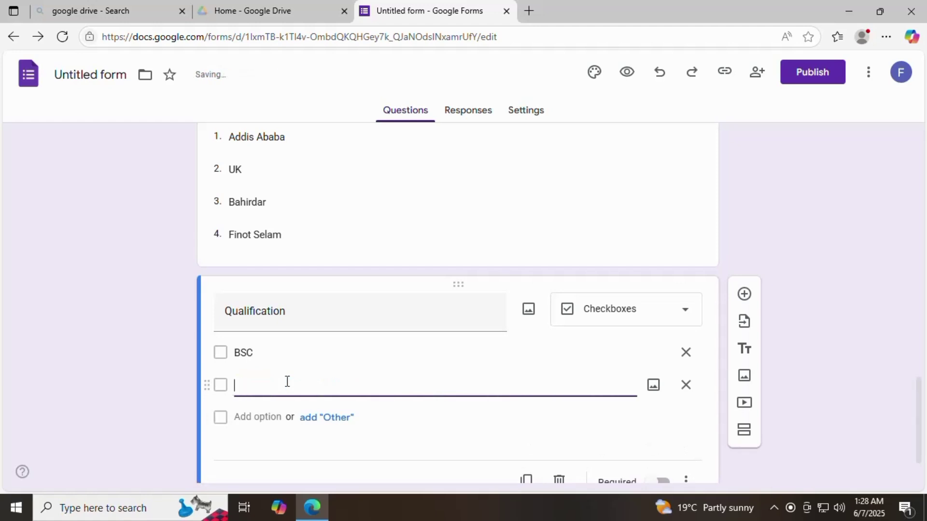
type("BA")
left_click(263, 416)
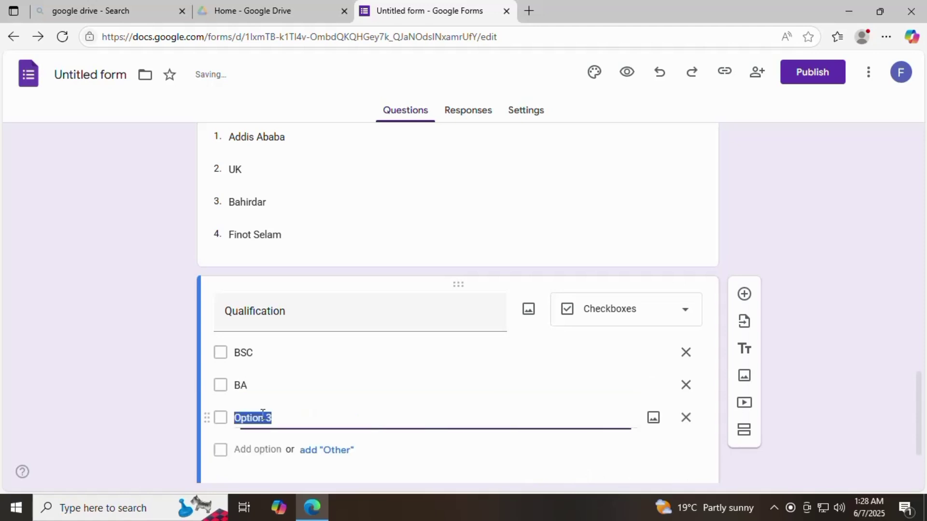
type("MSC")
left_click(493, 452)
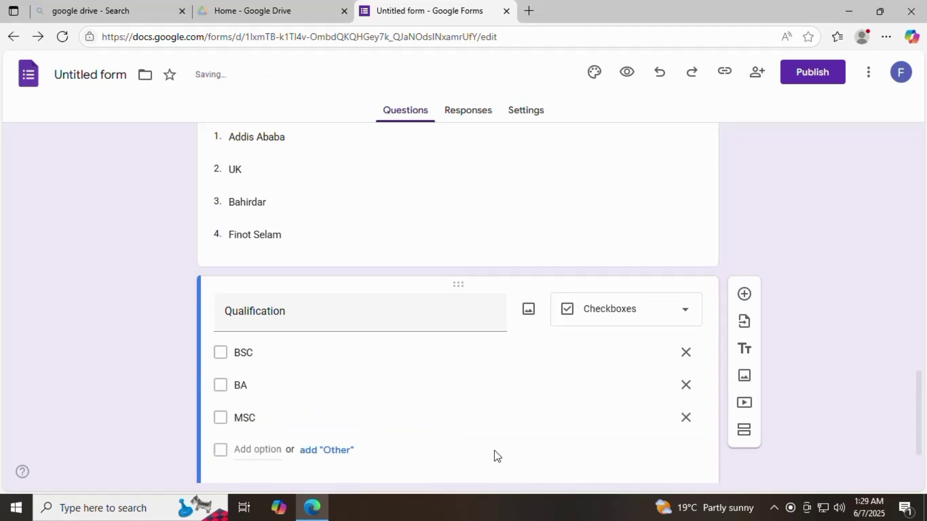
scroll(492, 437, "down", 2)
scroll(489, 430, "down", 1)
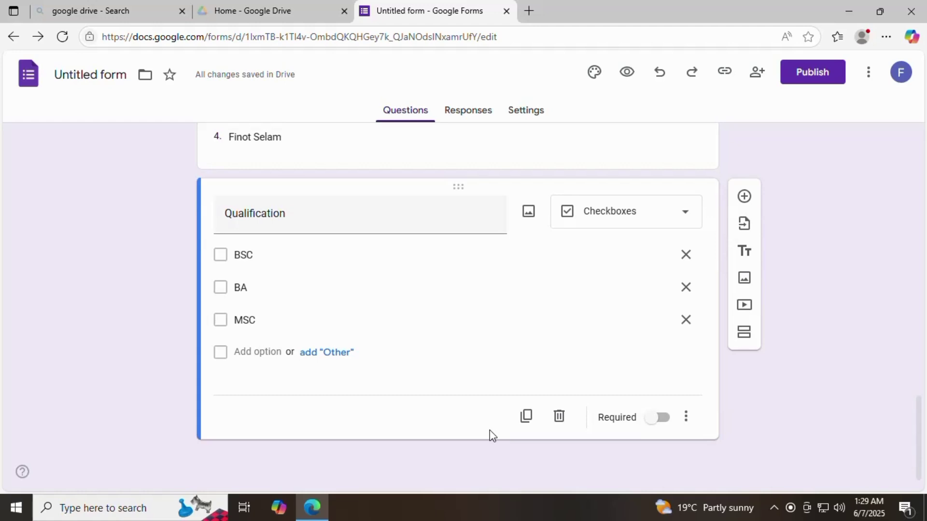
Step: Add a question titled 'file' below Qualification and change its type to File upload
left_click(744, 197)
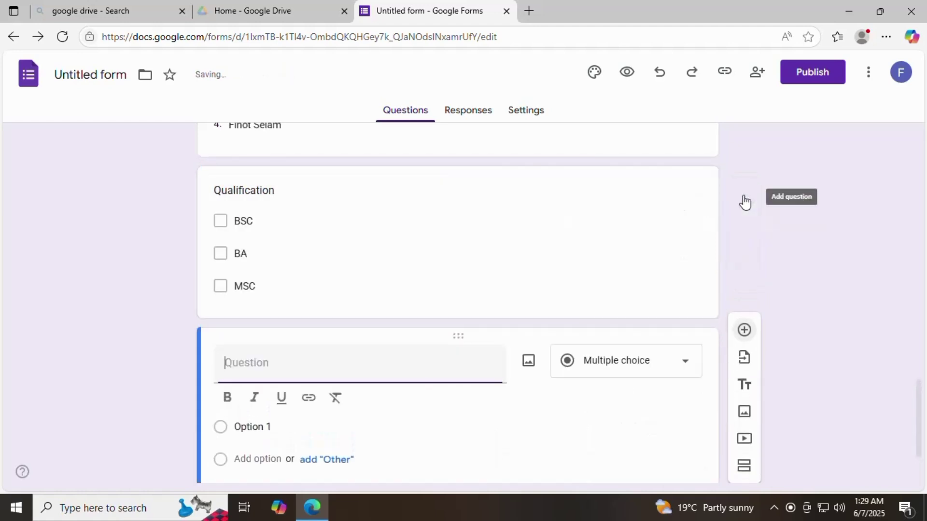
type("T")
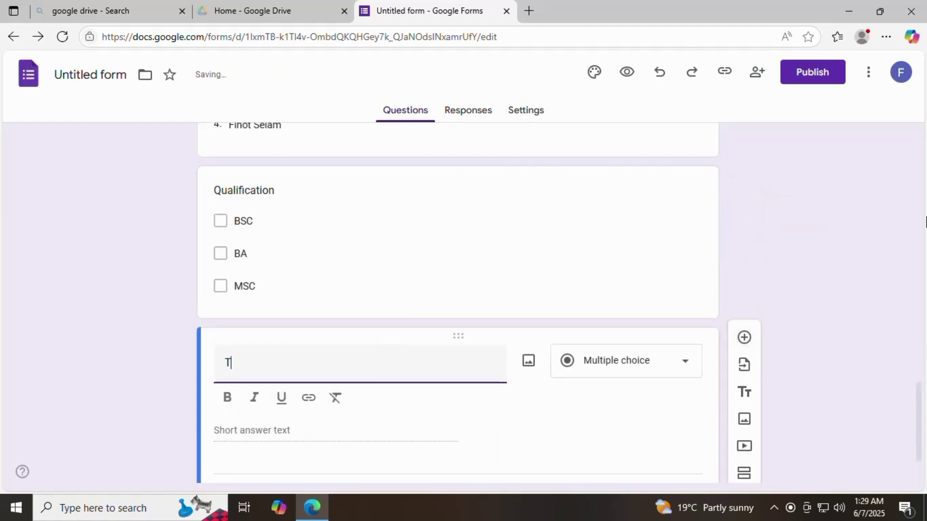
key("BackSpace")
type("F")
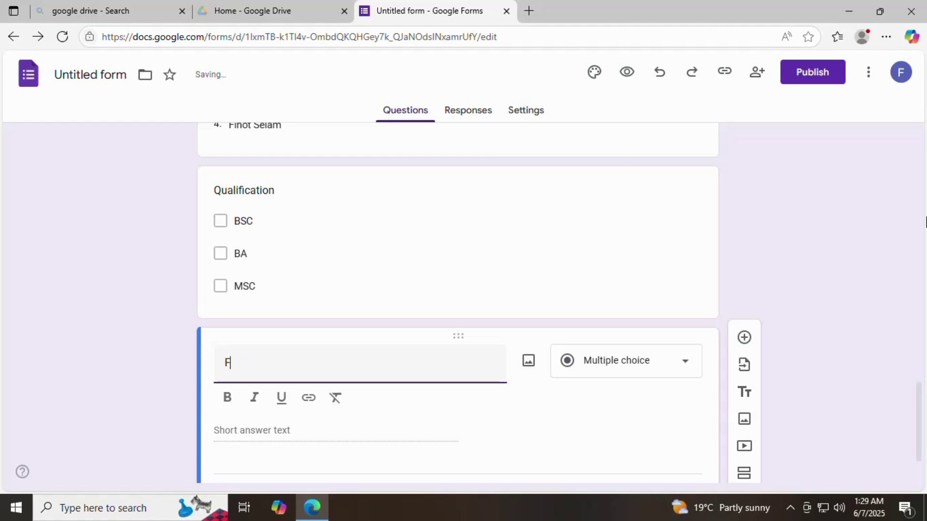
type("ILE")
key("BackSpace")
key("BackSpace")
key("BackSpace")
key("BackSpace")
type("file")
left_click(684, 363)
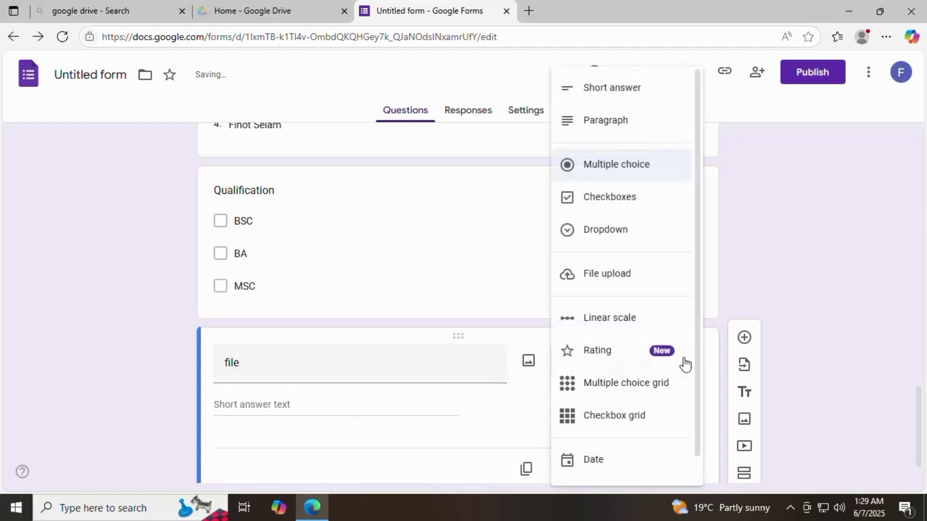
scroll(709, 289, "up", 5)
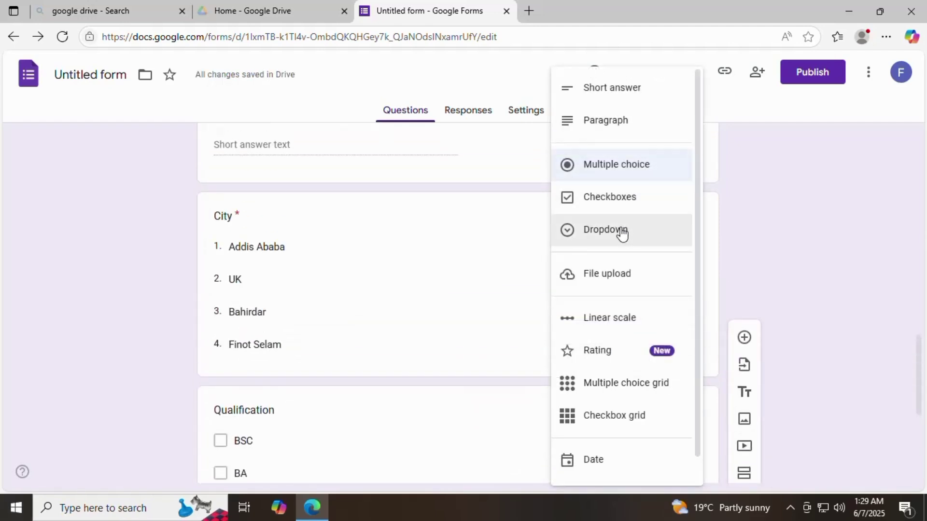
left_click(611, 273)
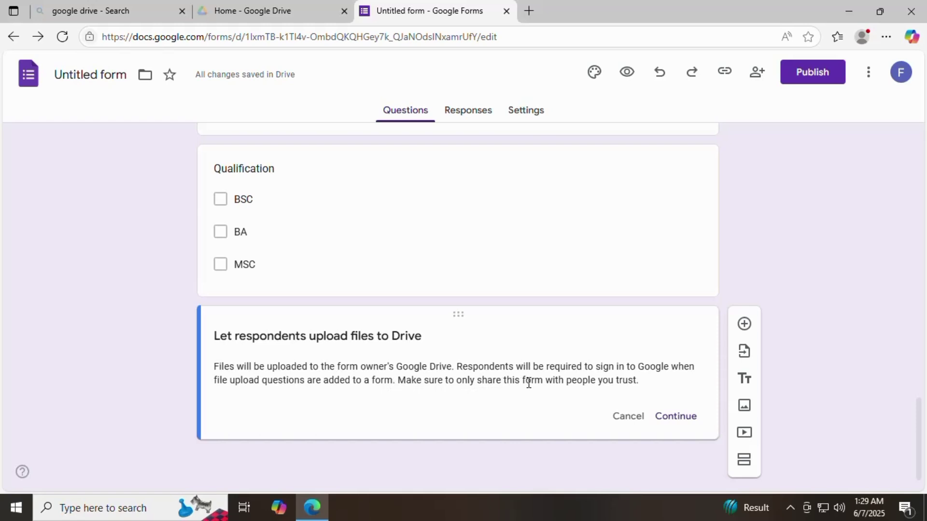
Step: Confirm Drive uploads, allow only PDF and Document files, maximum 5 files, and make it required
left_click(676, 408)
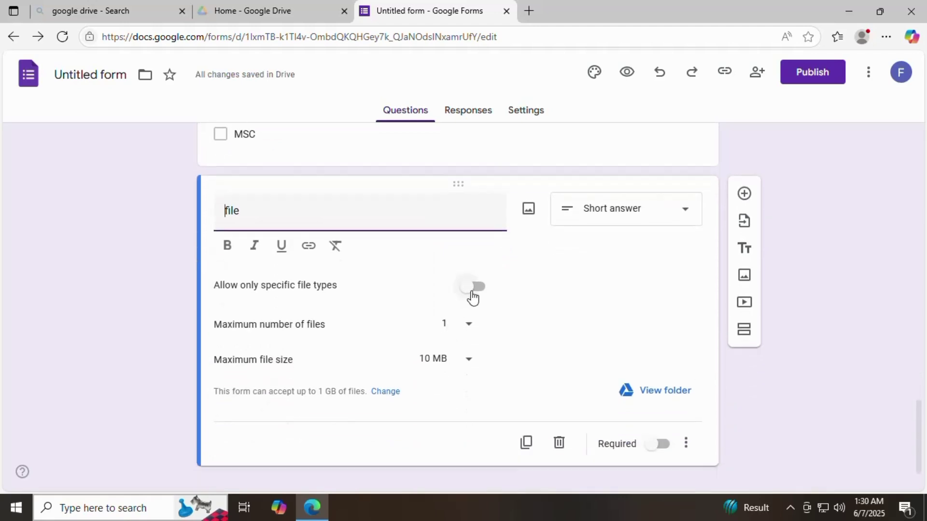
left_click(475, 296)
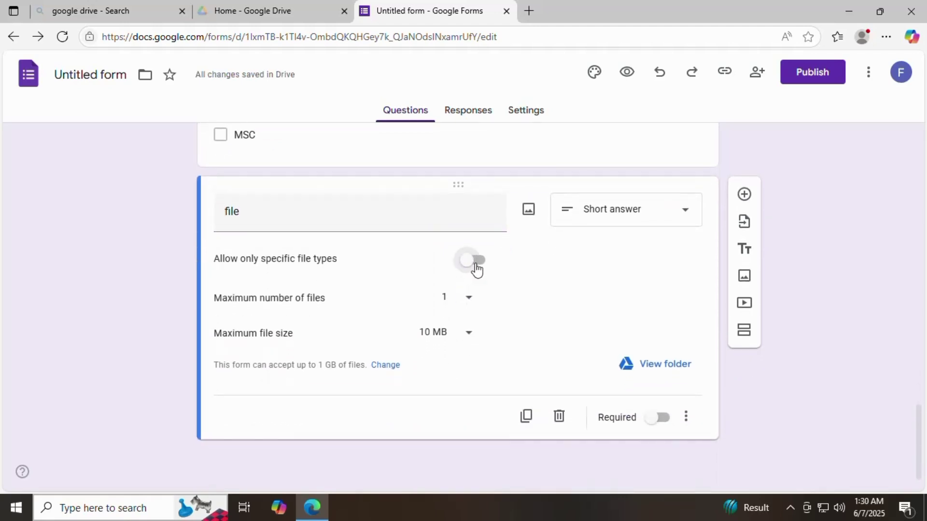
left_click(476, 262)
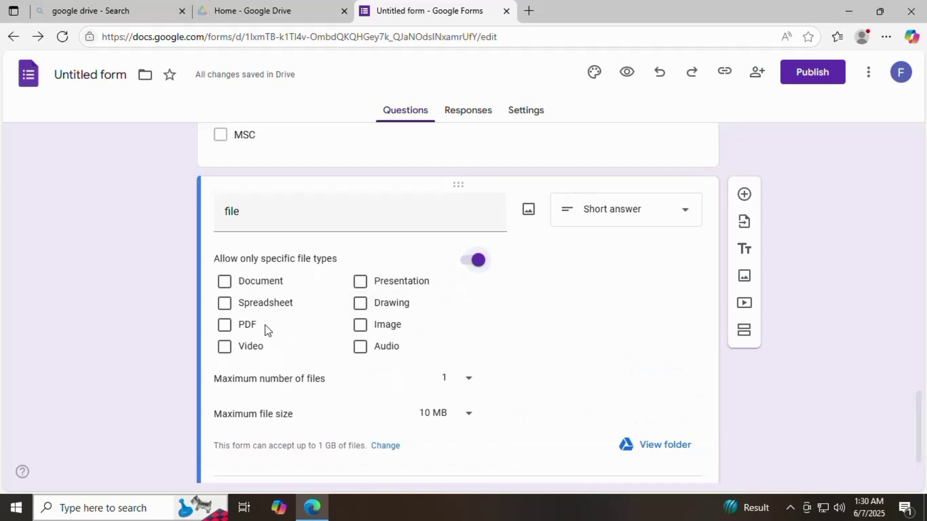
left_click(226, 324)
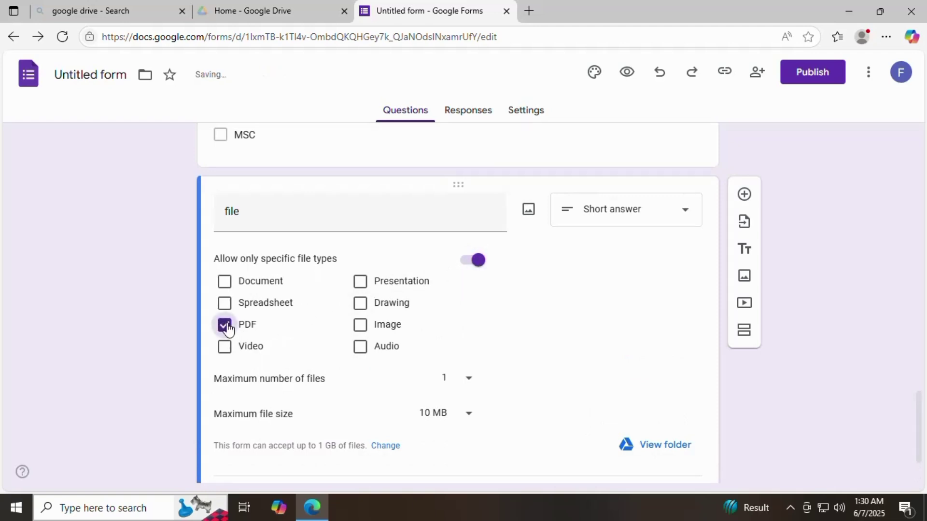
left_click(225, 283)
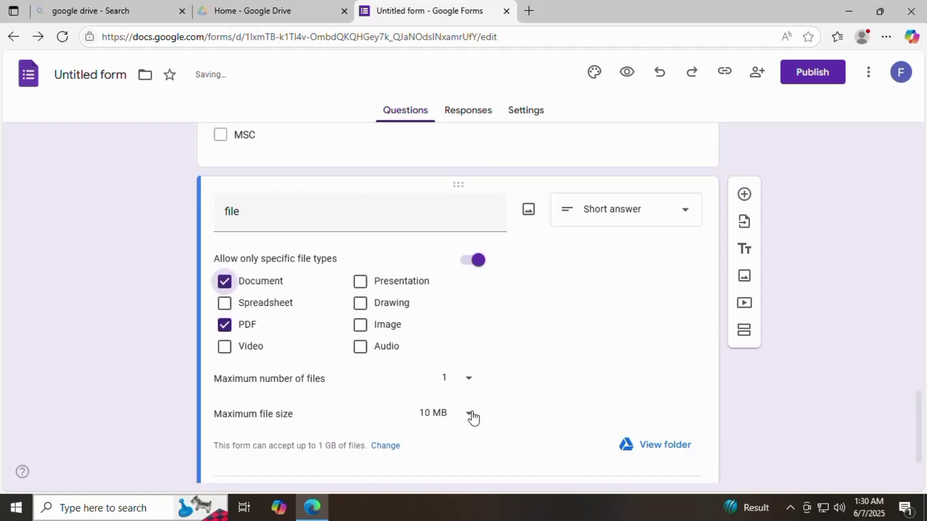
left_click(467, 380)
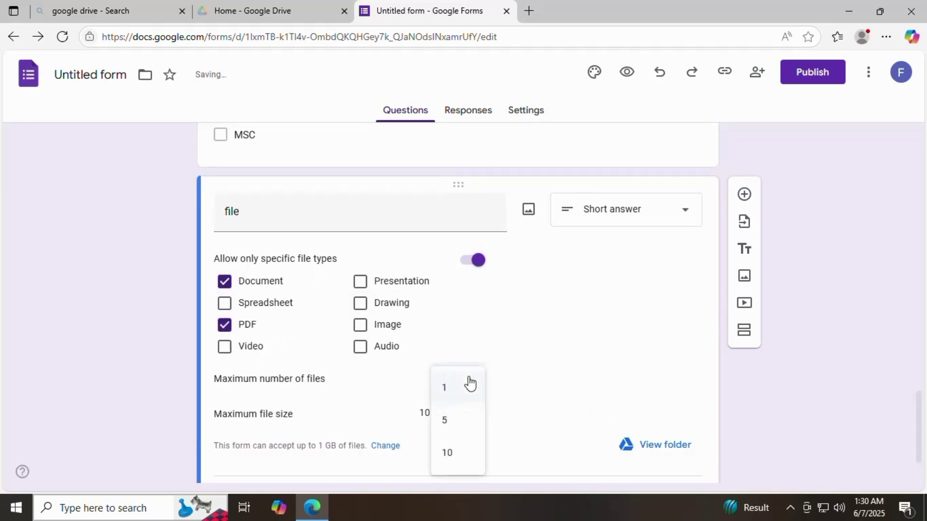
left_click(454, 429)
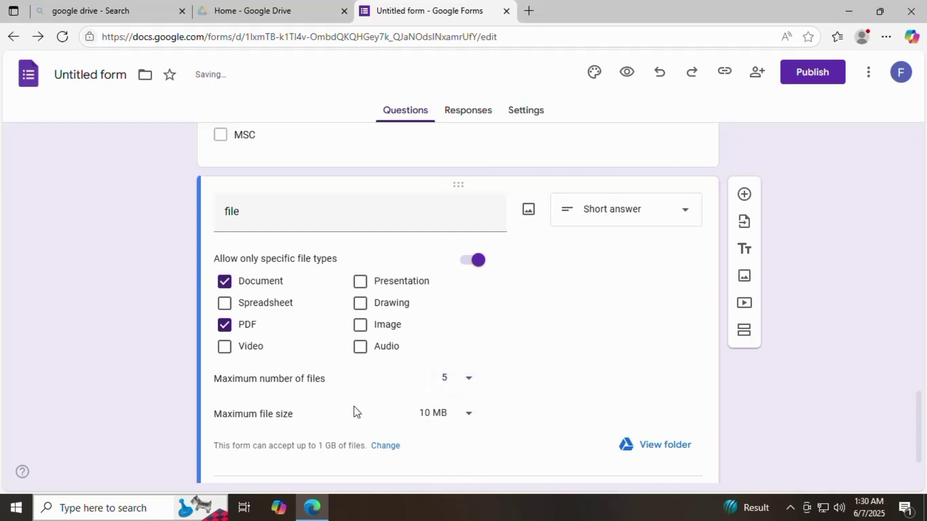
scroll(355, 407, "down", 2)
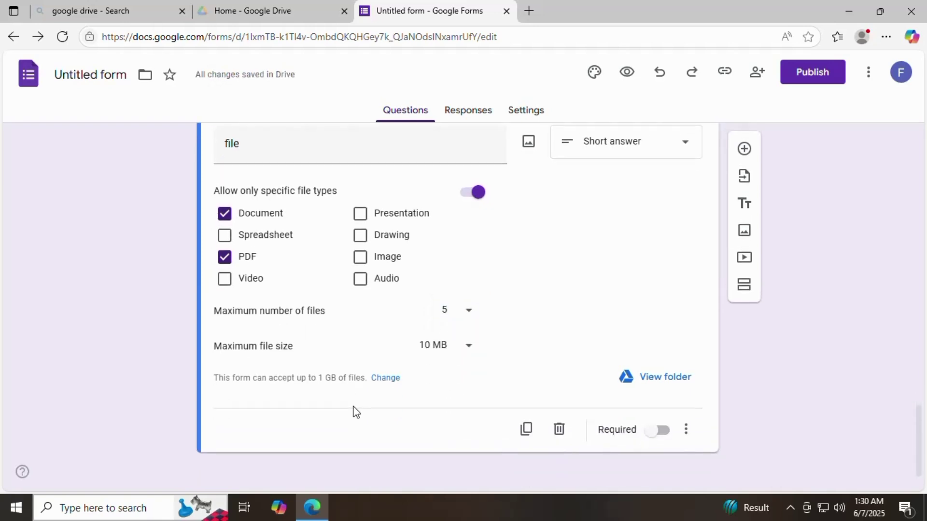
left_click(656, 431)
scroll(612, 397, "up", 3)
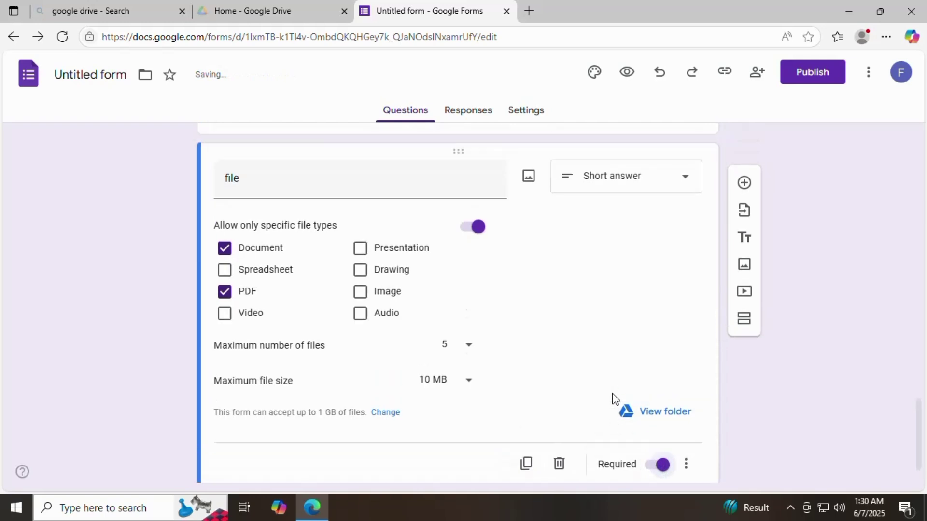
scroll(615, 399, "up", 12)
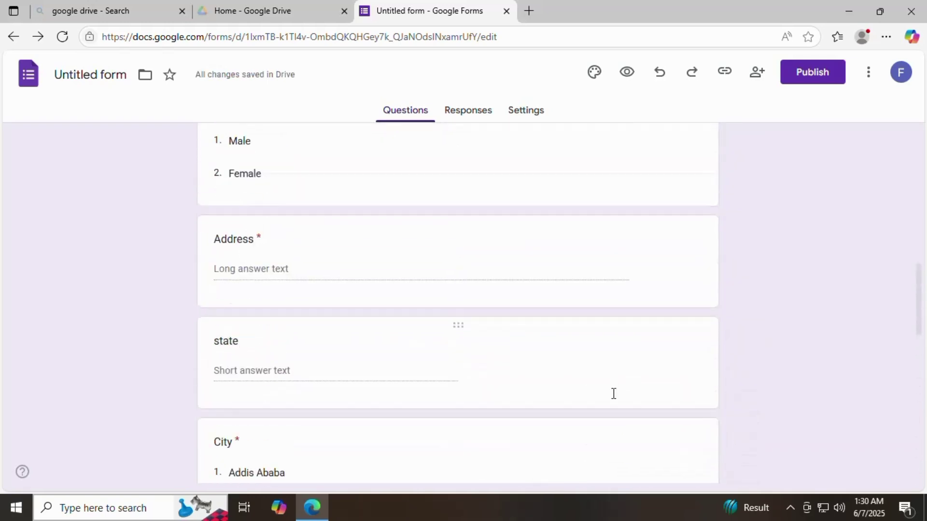
Step: Preview the form and step through the First name, Last name, Email id and Mobile Number fields
scroll(613, 395, "up", 5)
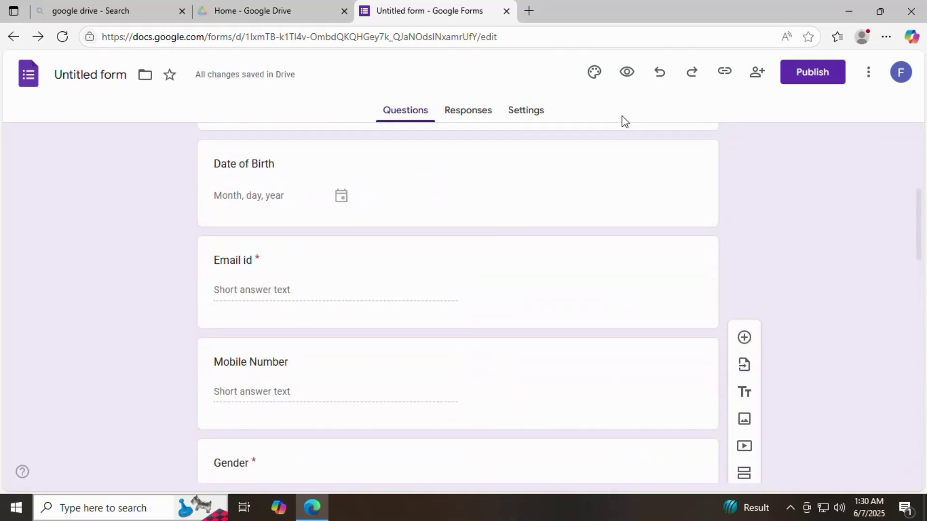
left_click(624, 81)
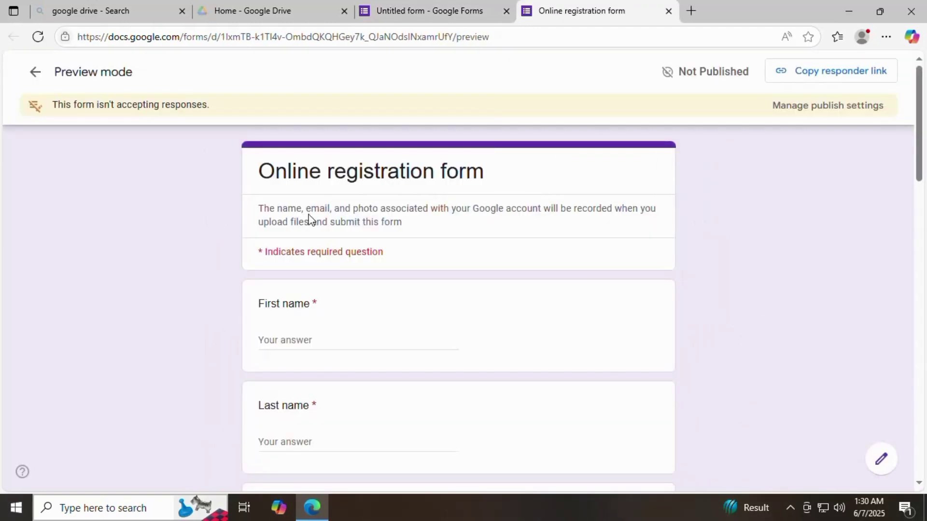
left_click(337, 341)
scroll(336, 341, "down", 3)
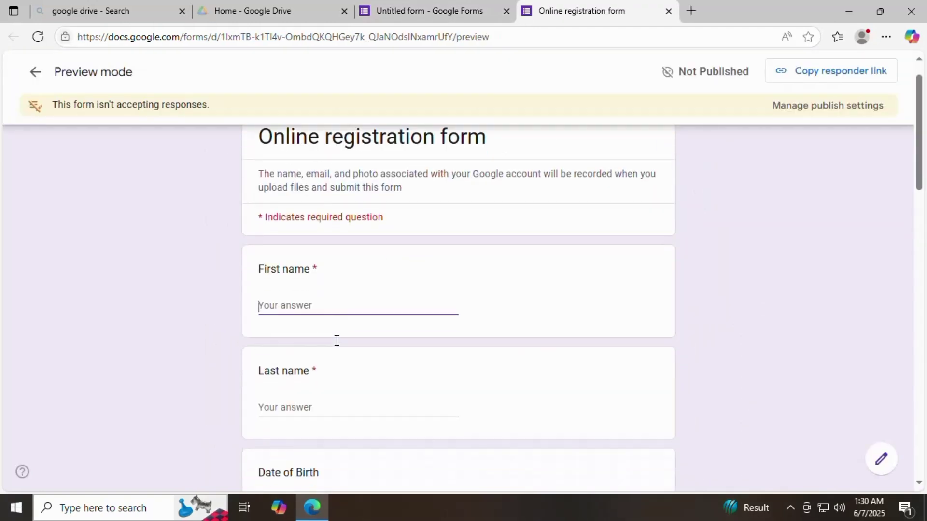
left_click(335, 306)
scroll(334, 306, "down", 3)
scroll(314, 314, "down", 3)
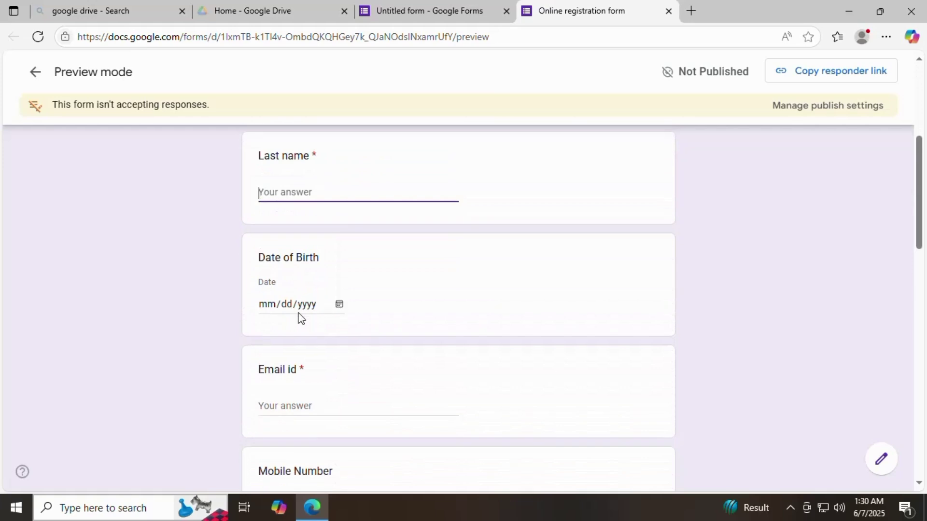
left_click(321, 266)
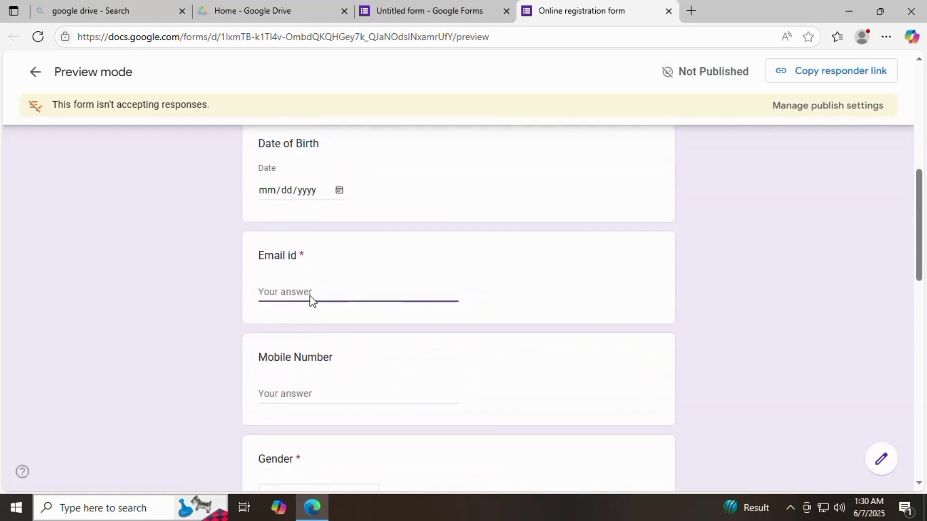
scroll(308, 314, "down", 1)
left_click(310, 325)
scroll(376, 298, "down", 3)
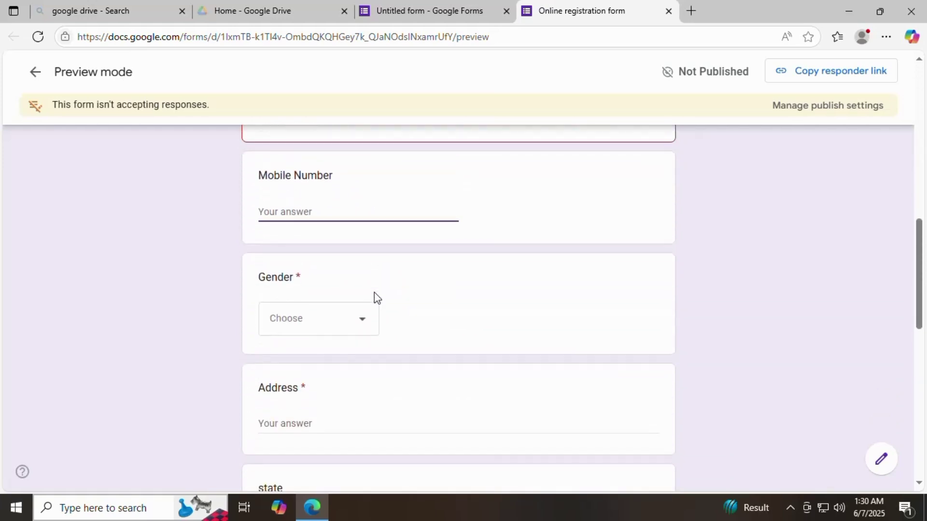
scroll(334, 316, "down", 3)
Step: Continue through Address and state, then try submitting the empty test response
left_click(328, 288)
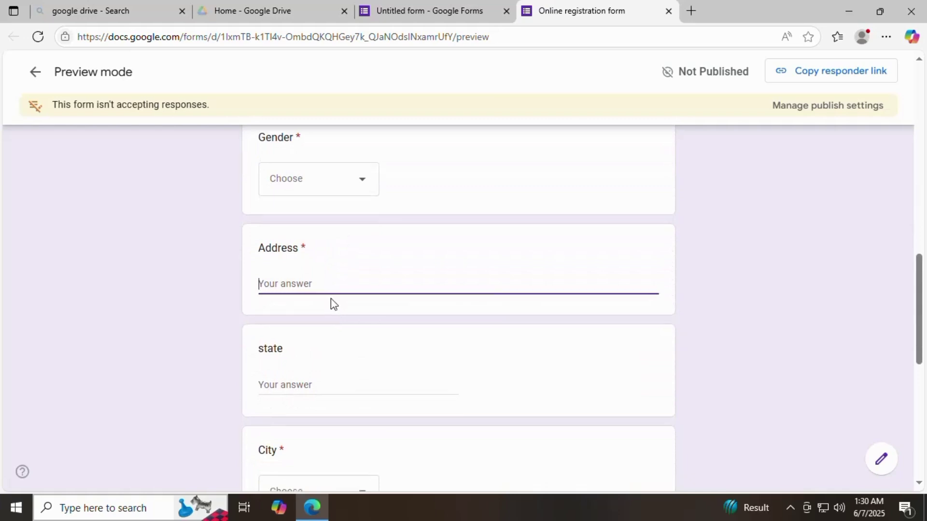
scroll(331, 299, "down", 3)
left_click(321, 263)
scroll(327, 297, "down", 4)
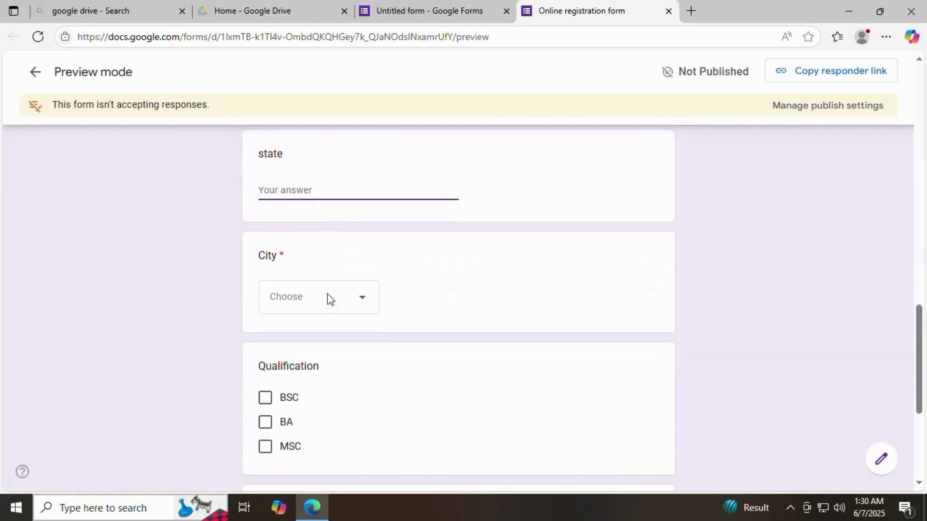
scroll(367, 369, "down", 1)
scroll(367, 369, "down", 2)
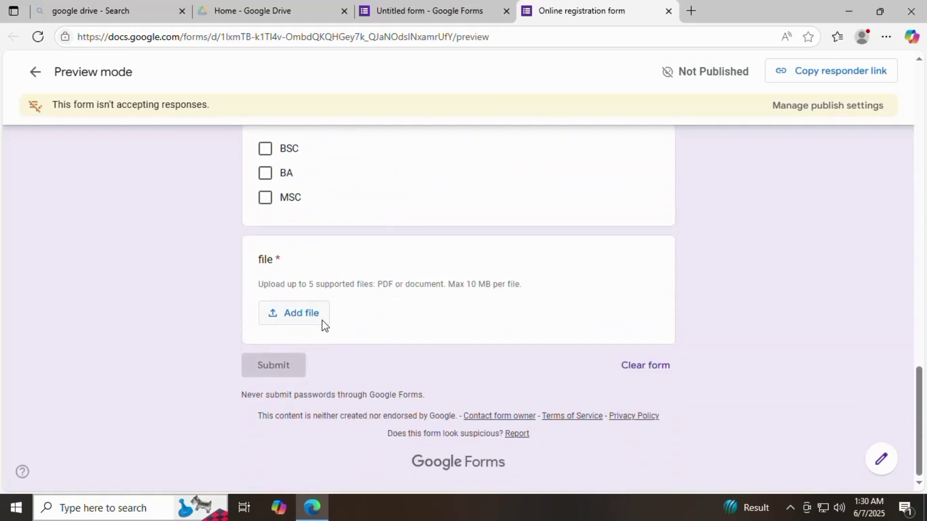
left_click(288, 365)
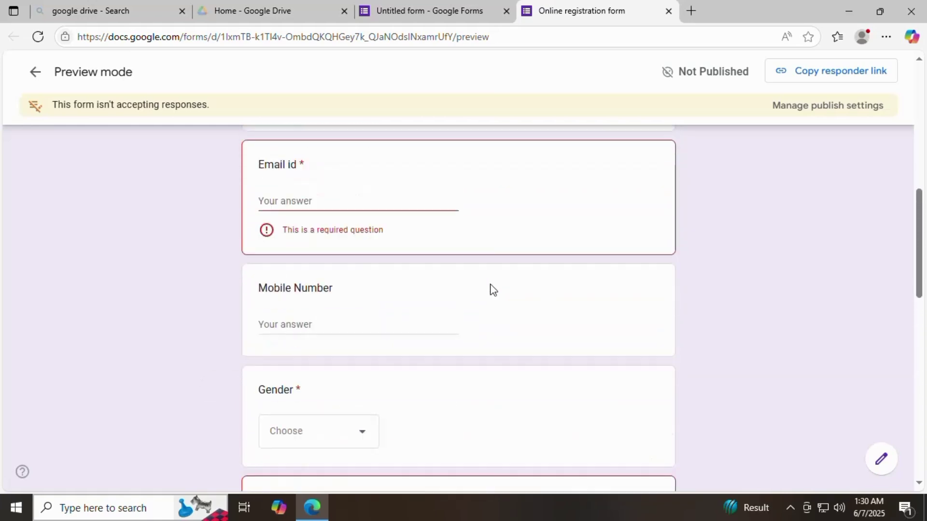
Step: Close the preview and check the Responses tab, which shows 0 responses
scroll(492, 288, "up", 10)
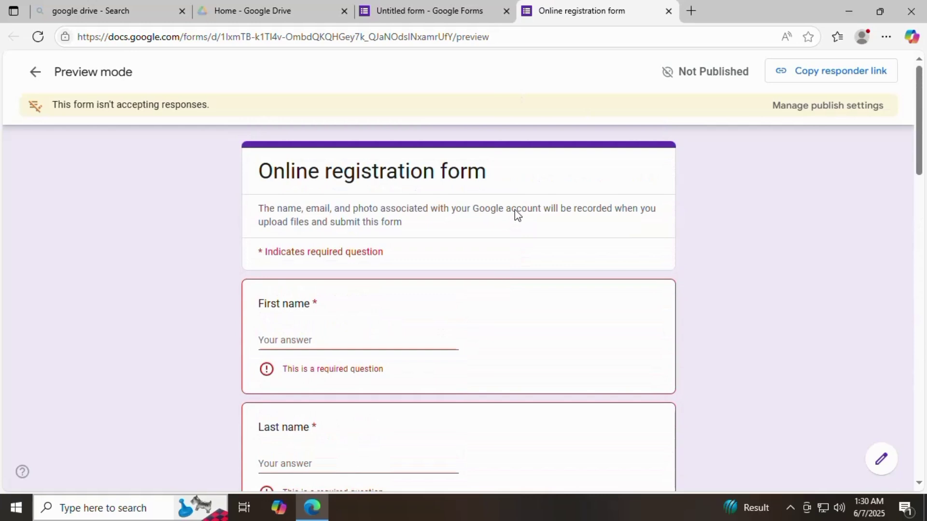
left_click(668, 11)
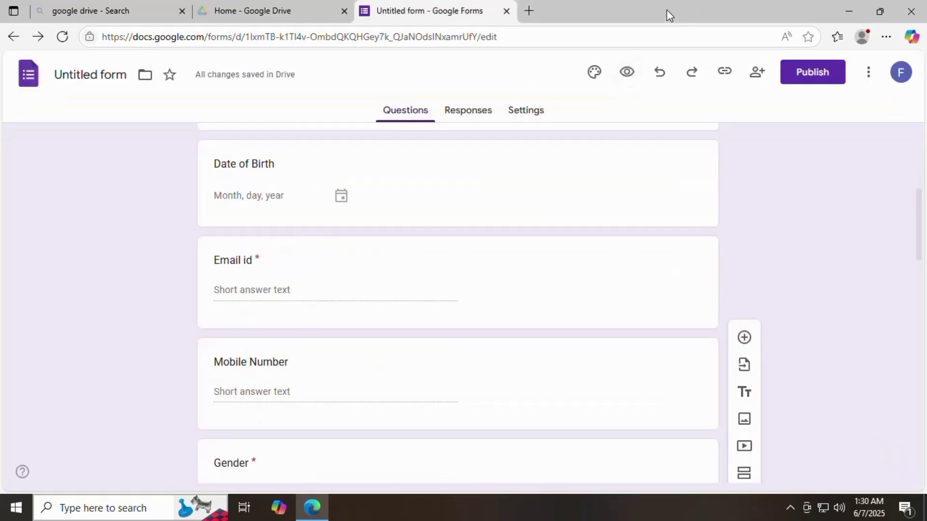
scroll(368, 270, "down", 3)
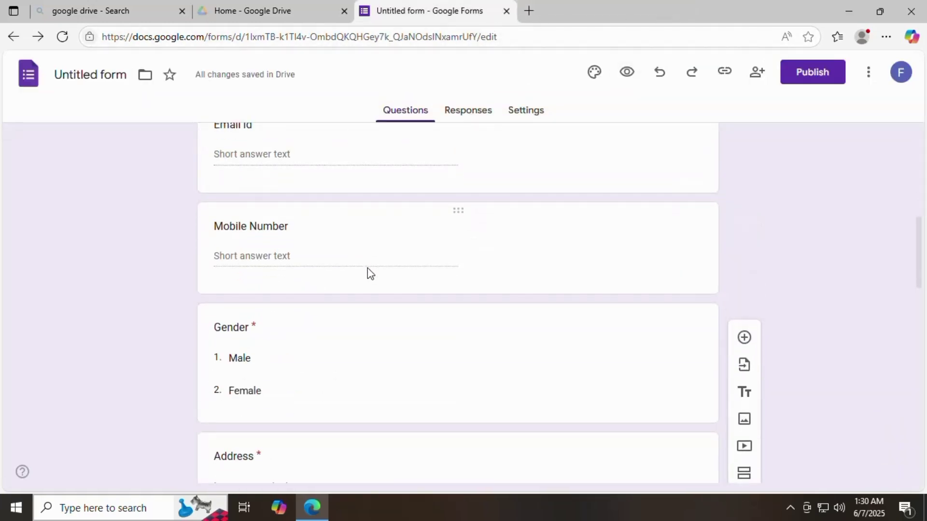
scroll(367, 269, "up", 4)
left_click(481, 116)
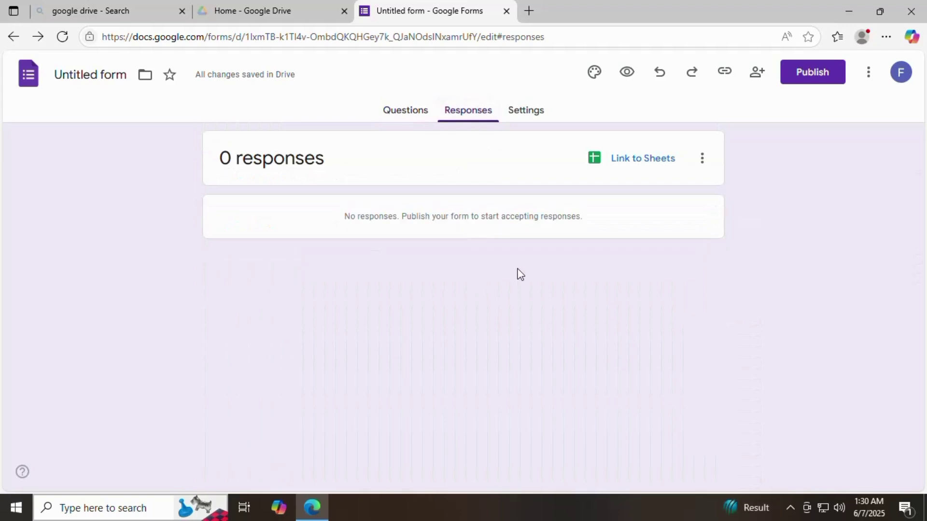
Step: In Settings, keep Collect email addresses at Do not collect under Responses
left_click(530, 114)
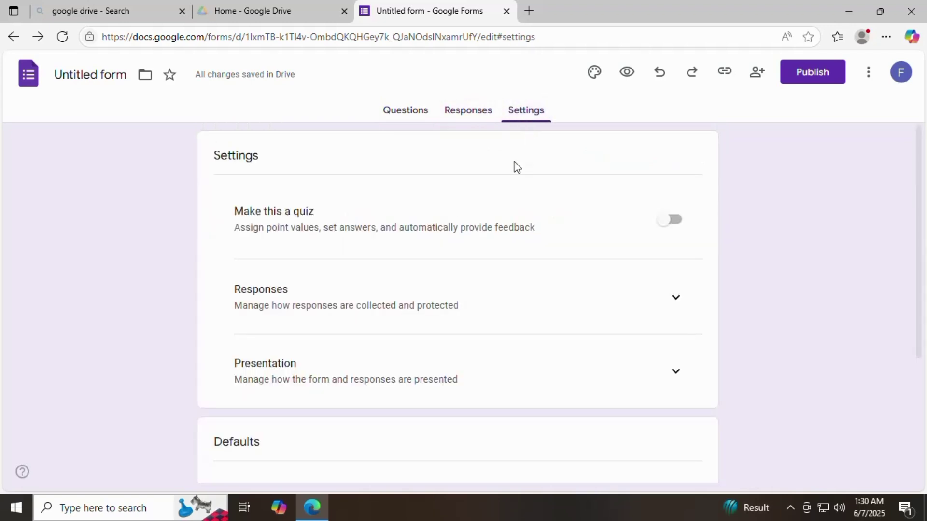
left_click(675, 298)
scroll(617, 309, "down", 2)
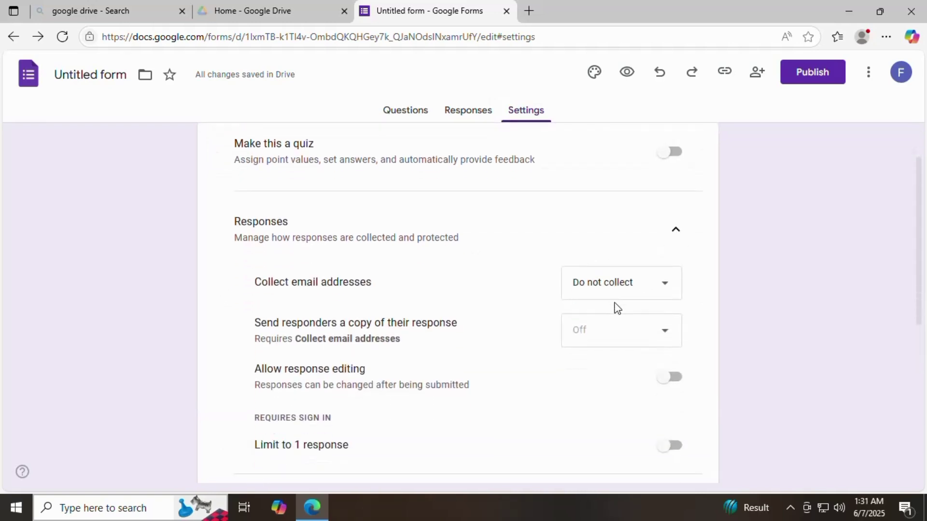
left_click(663, 283)
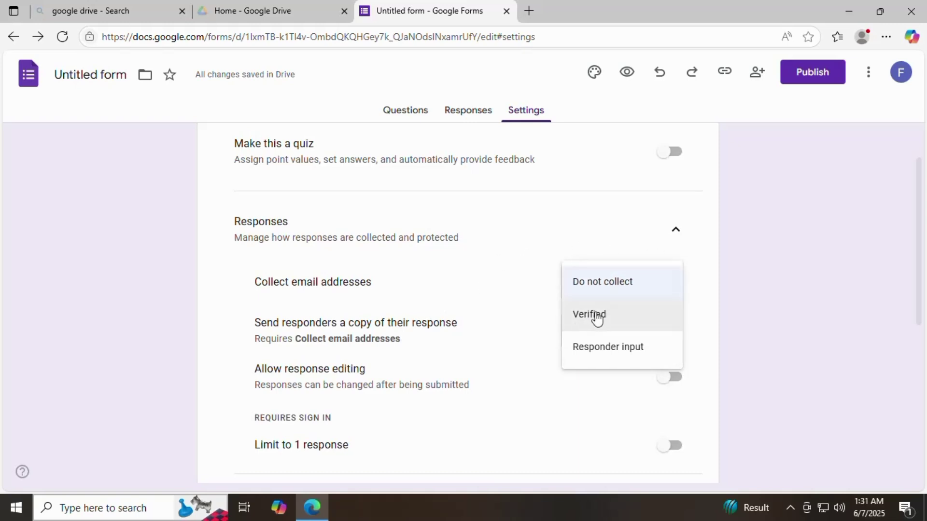
left_click(602, 235)
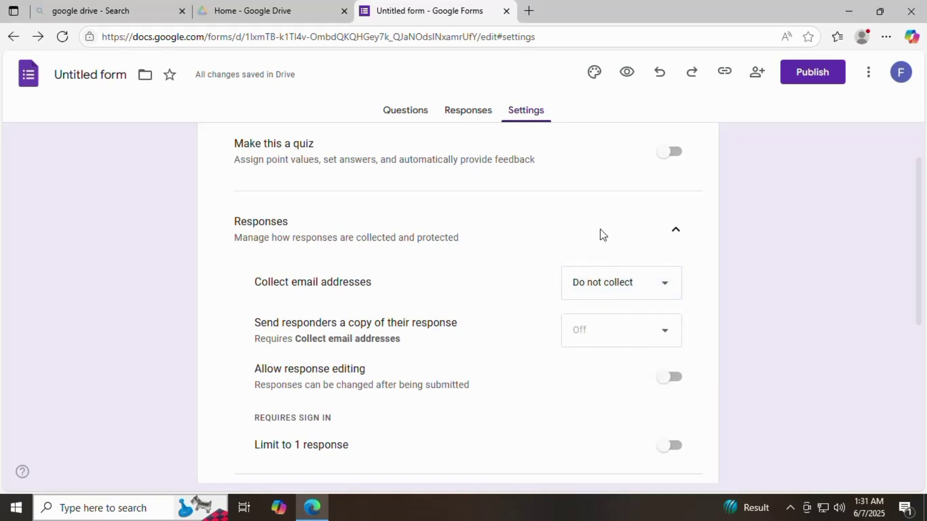
scroll(562, 370, "down", 2)
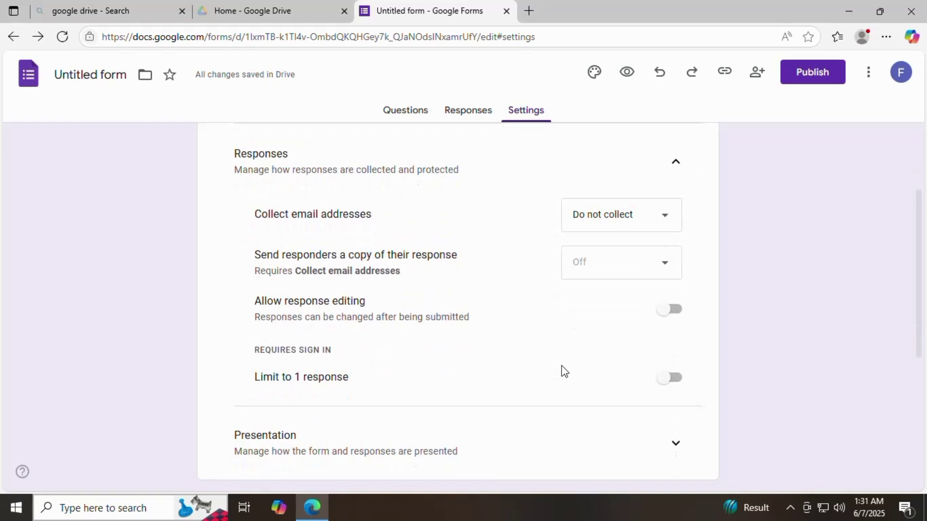
scroll(603, 348, "down", 2)
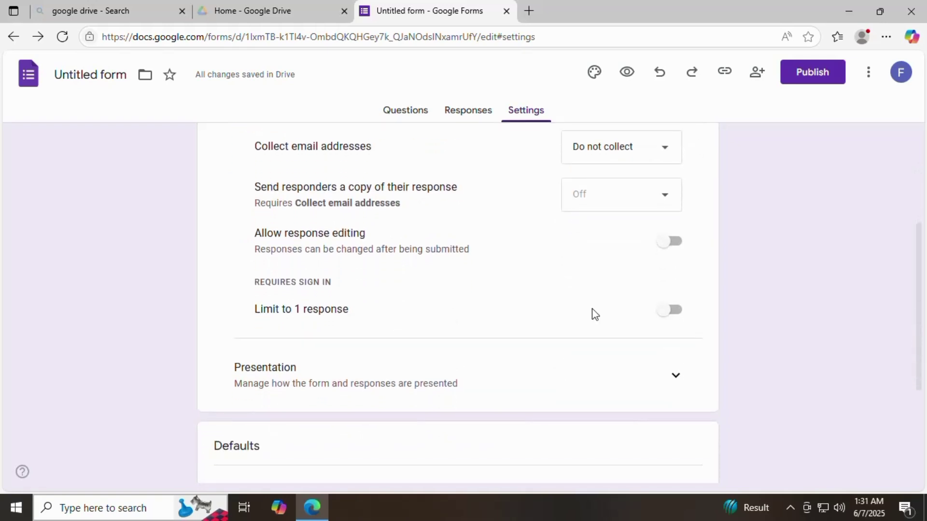
scroll(593, 315, "down", 2)
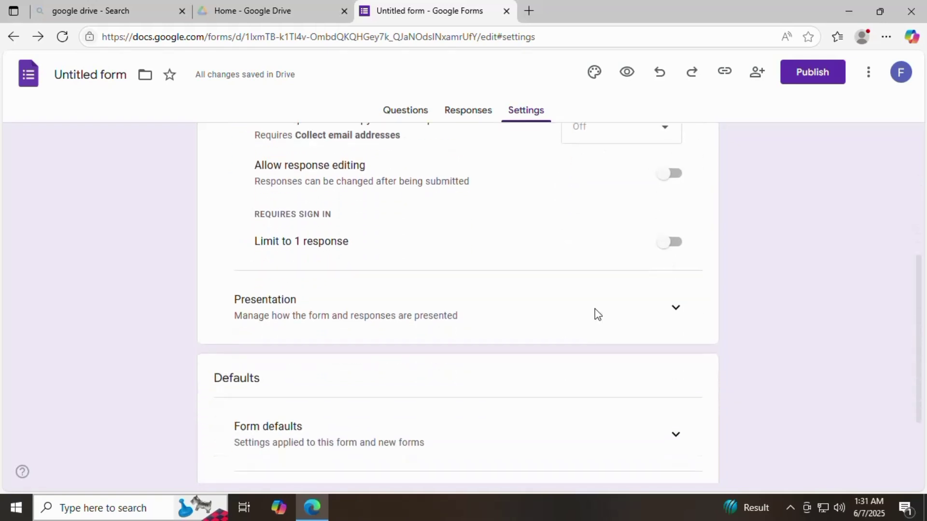
Step: Turn on View results summary in the Presentation settings
left_click(660, 317)
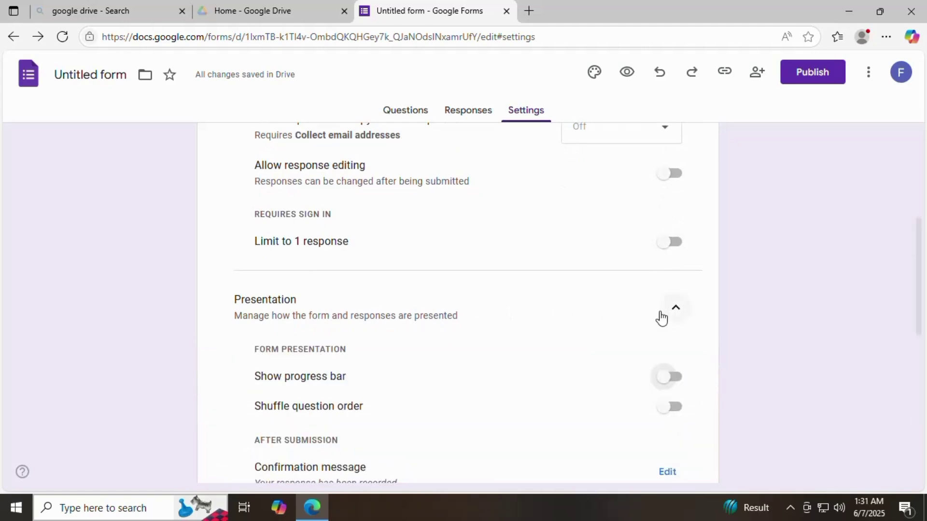
scroll(661, 318, "down", 2)
scroll(661, 319, "down", 2)
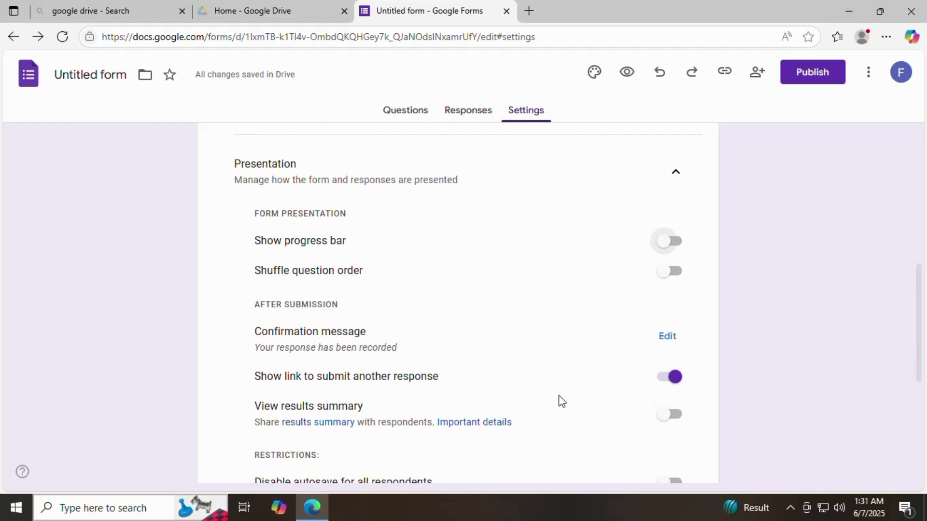
left_click(668, 418)
scroll(629, 398, "down", 4)
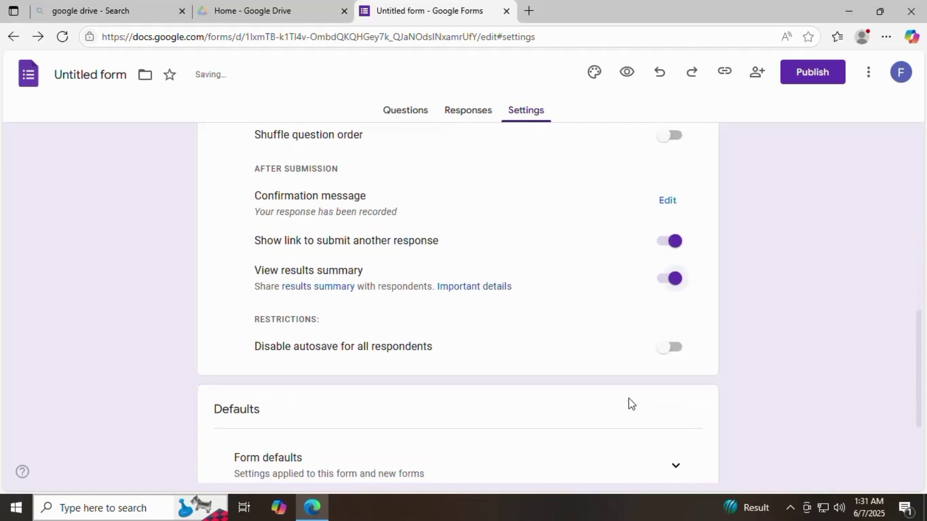
scroll(597, 340, "down", 4)
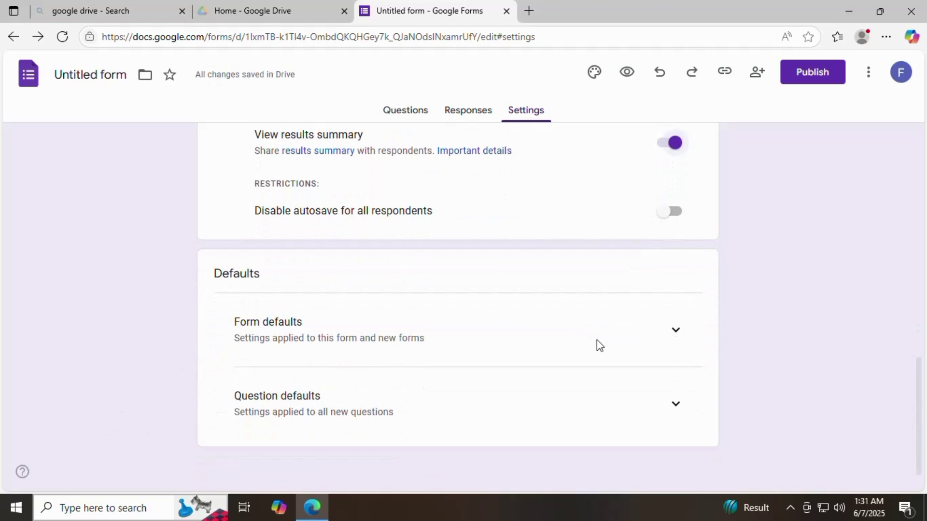
scroll(596, 338, "up", 20)
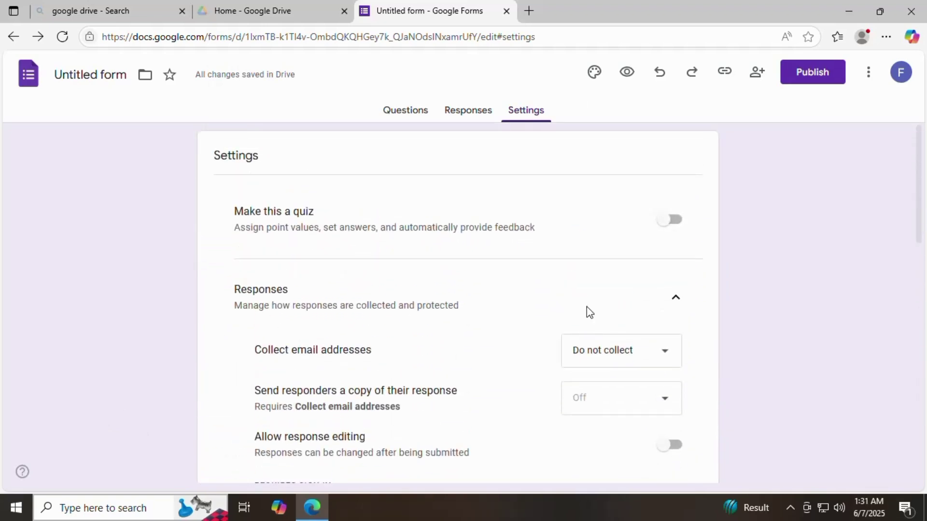
scroll(537, 346, "down", 2)
scroll(537, 347, "up", 2)
left_click(457, 112)
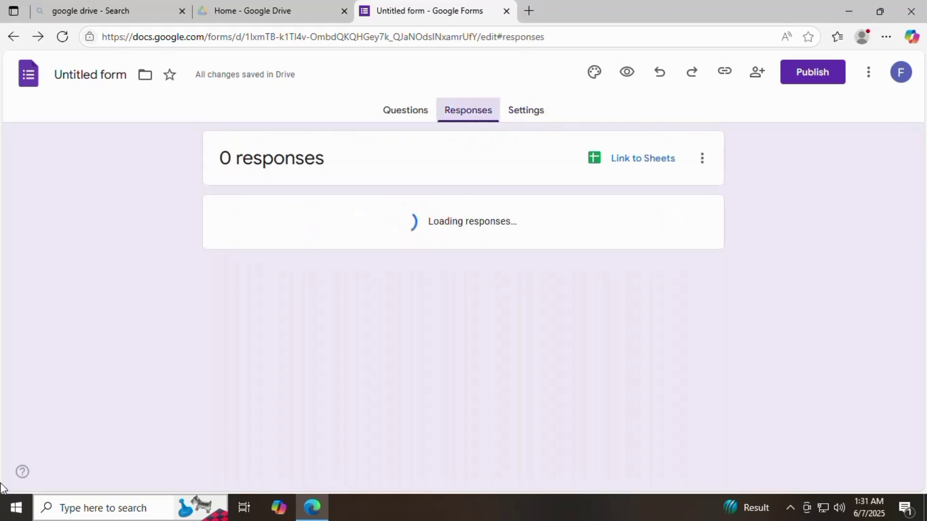
left_click(406, 112)
scroll(436, 322, "down", 20)
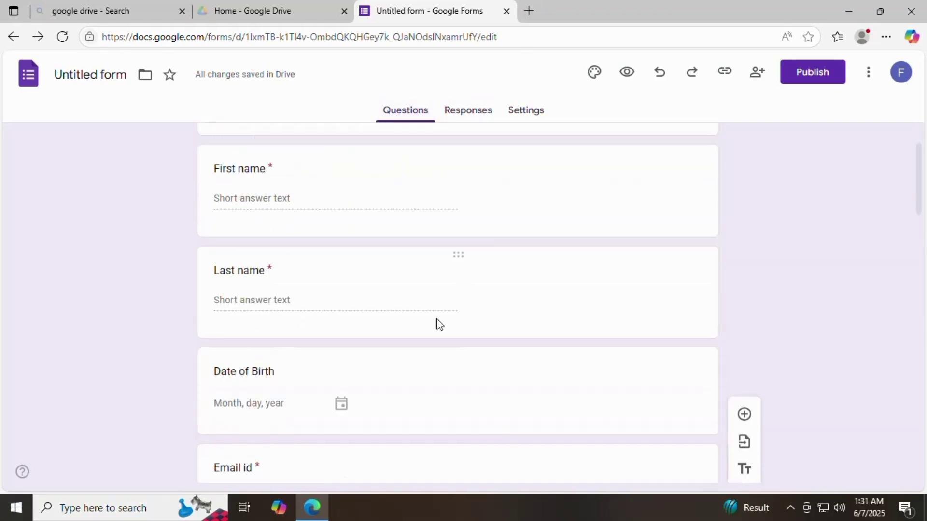
scroll(436, 321, "down", 8)
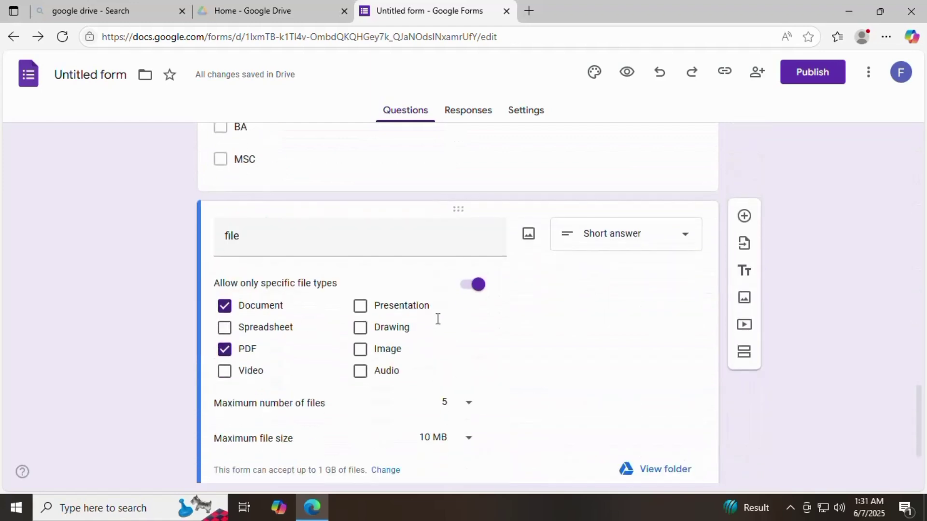
scroll(437, 322, "up", 20)
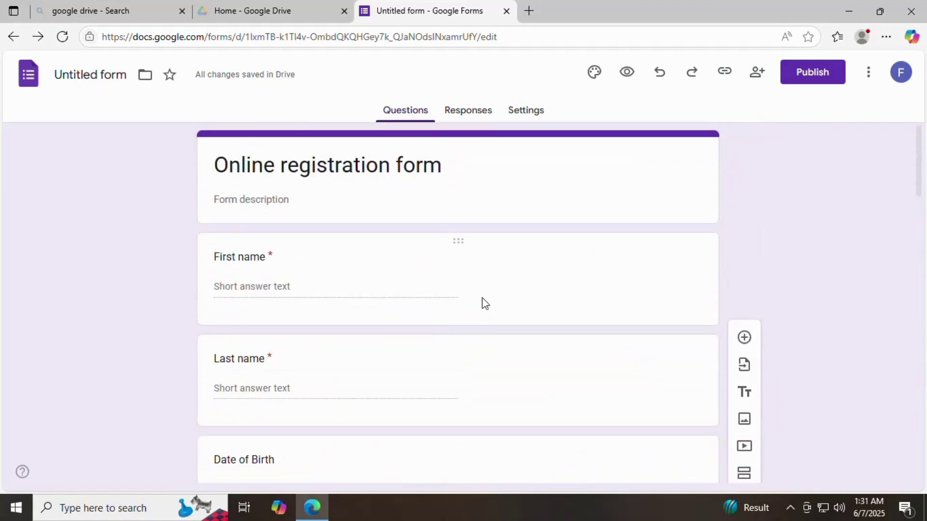
Step: Keep responder access as anyone with the link in Manage, then publish the form
left_click(815, 82)
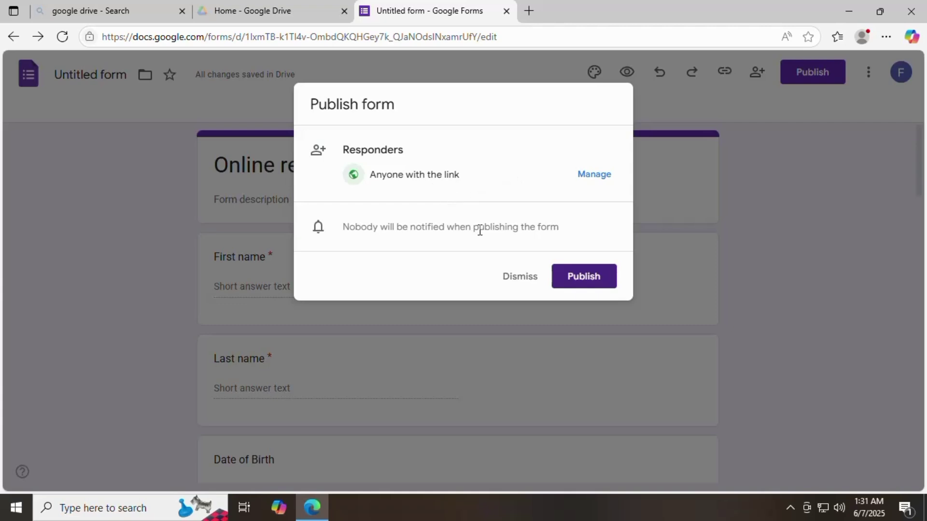
left_click(598, 176)
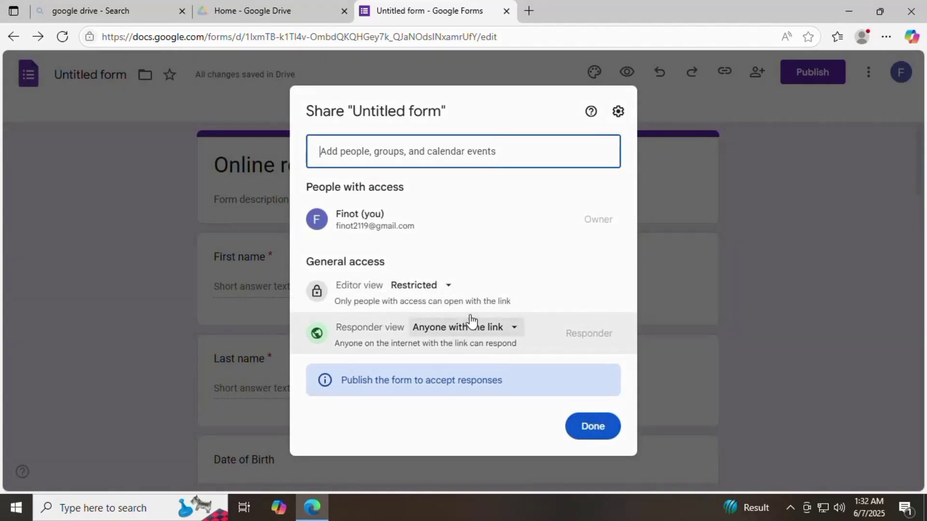
left_click(448, 289)
left_click(449, 290)
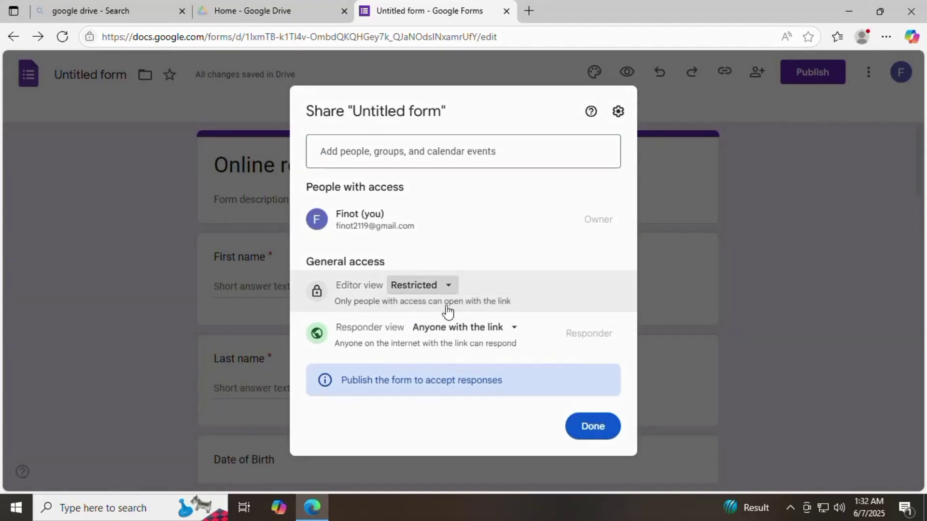
left_click(513, 332)
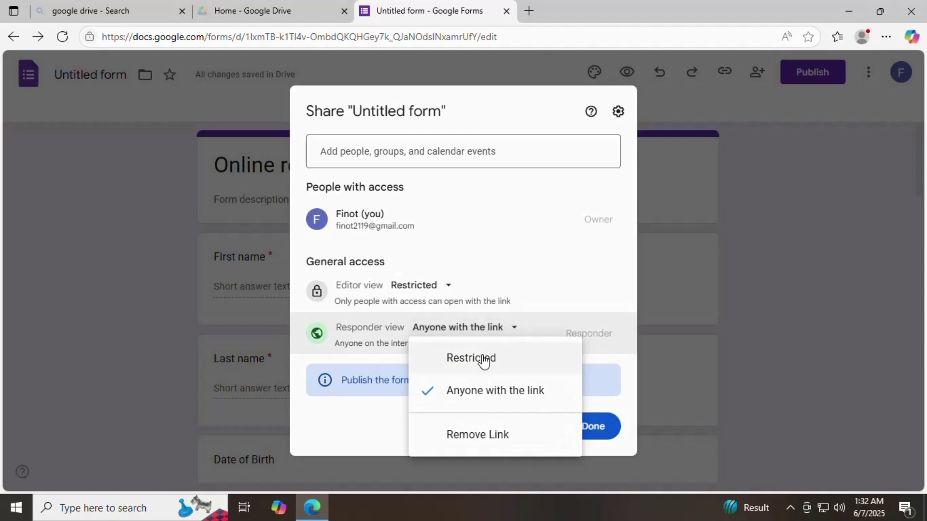
left_click(510, 328)
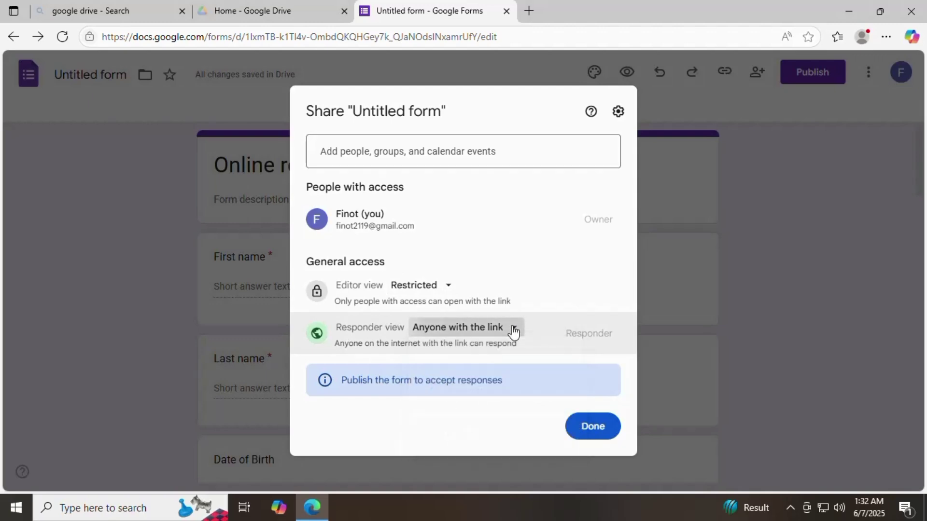
left_click(597, 431)
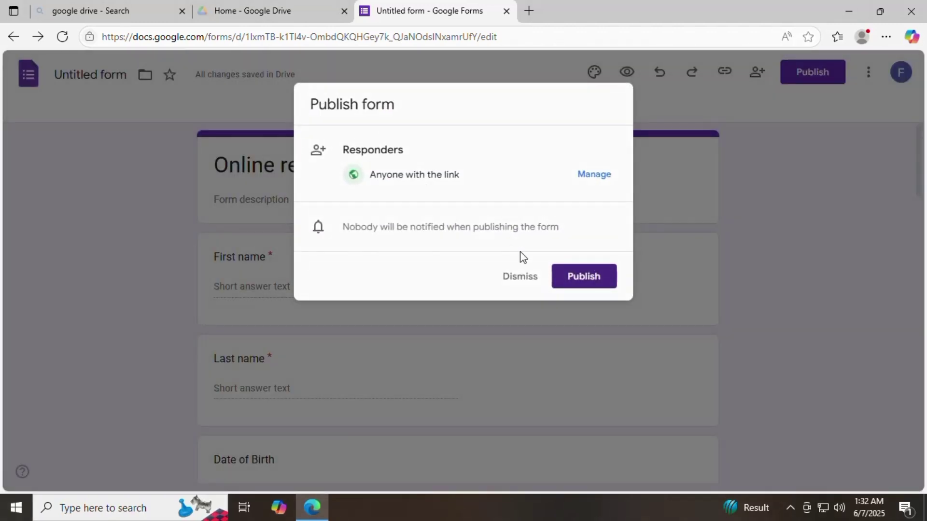
left_click(590, 281)
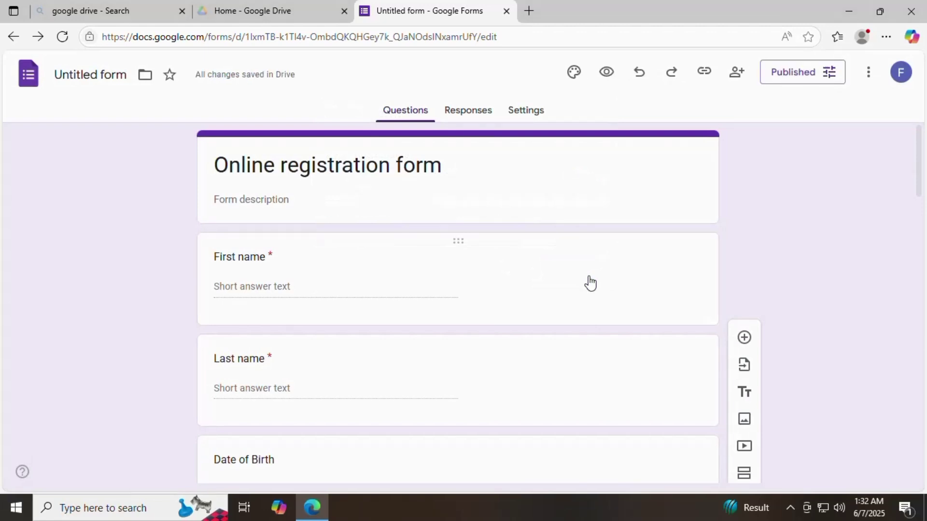
scroll(415, 350, "down", 10)
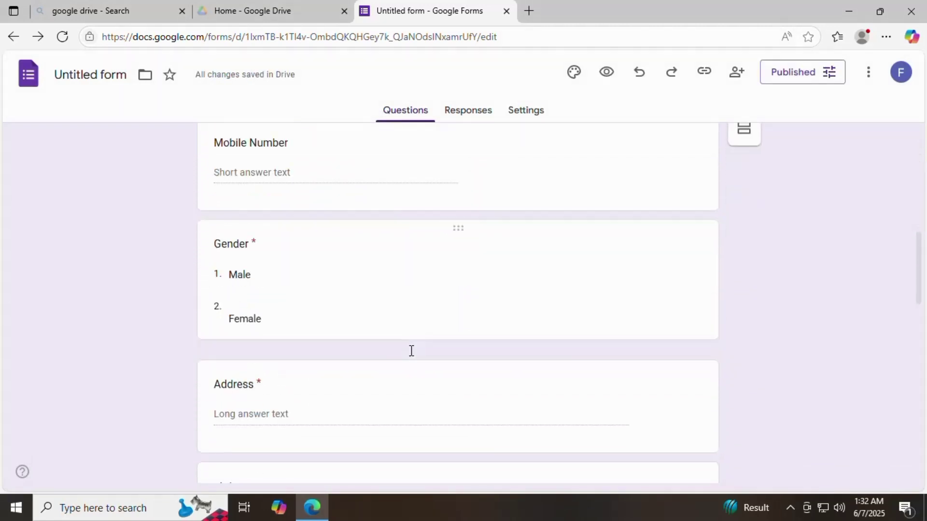
scroll(411, 351, "down", 12)
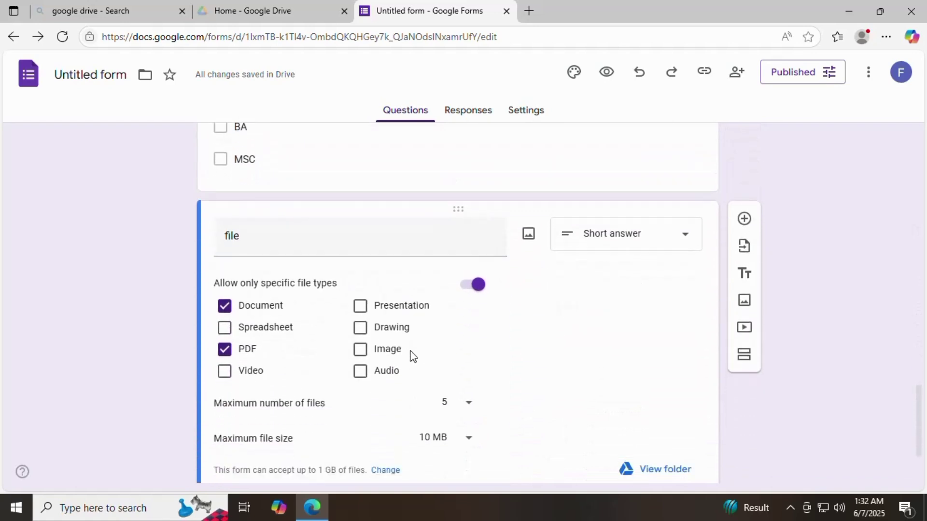
scroll(413, 356, "down", 2)
scroll(412, 356, "up", 20)
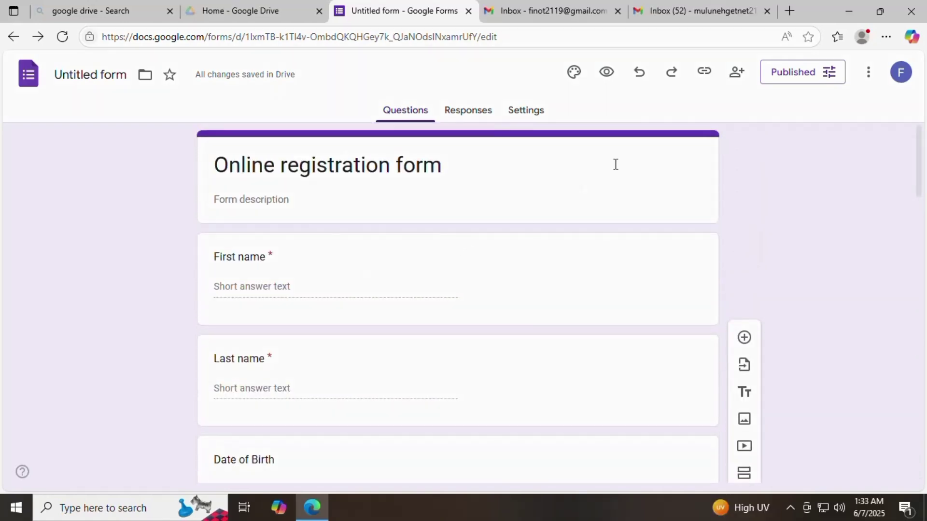
Step: Copy the form's responder link as a shortened forms.gle URL
left_click(705, 79)
left_click(705, 79)
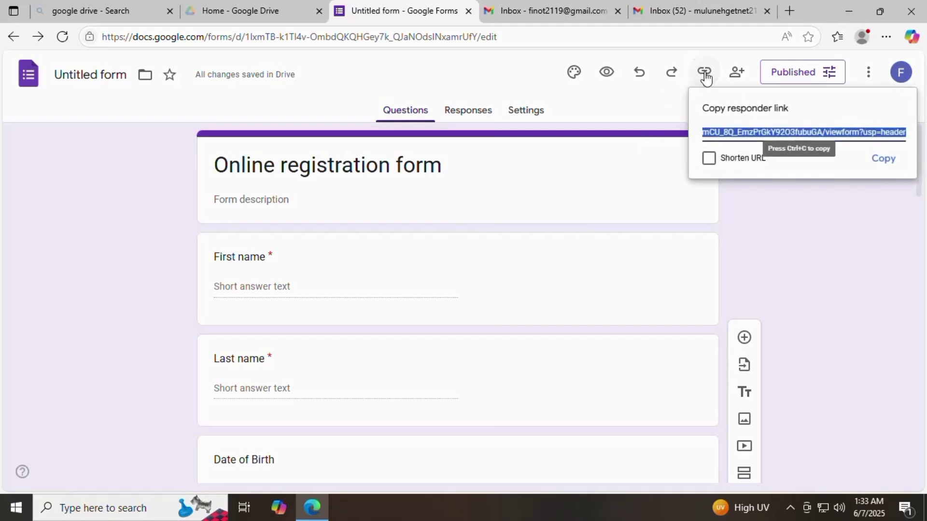
left_click(709, 158)
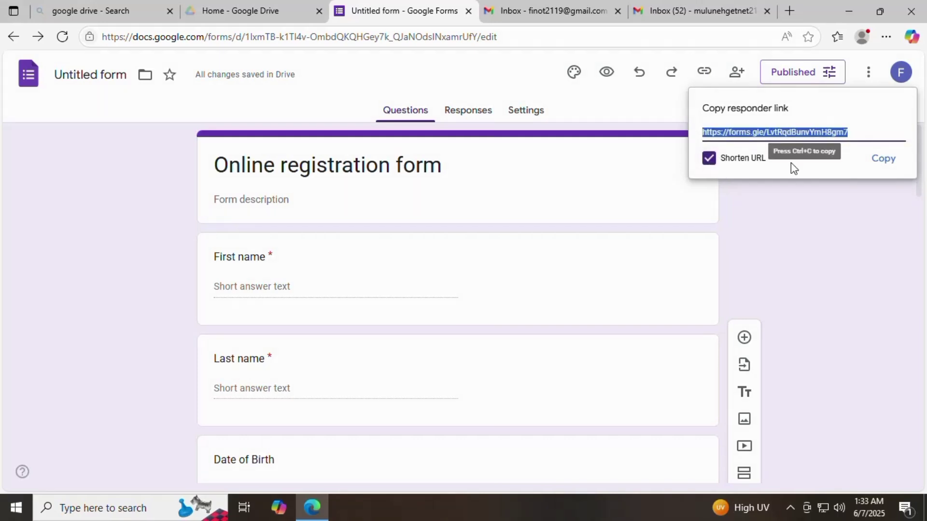
left_click(883, 159)
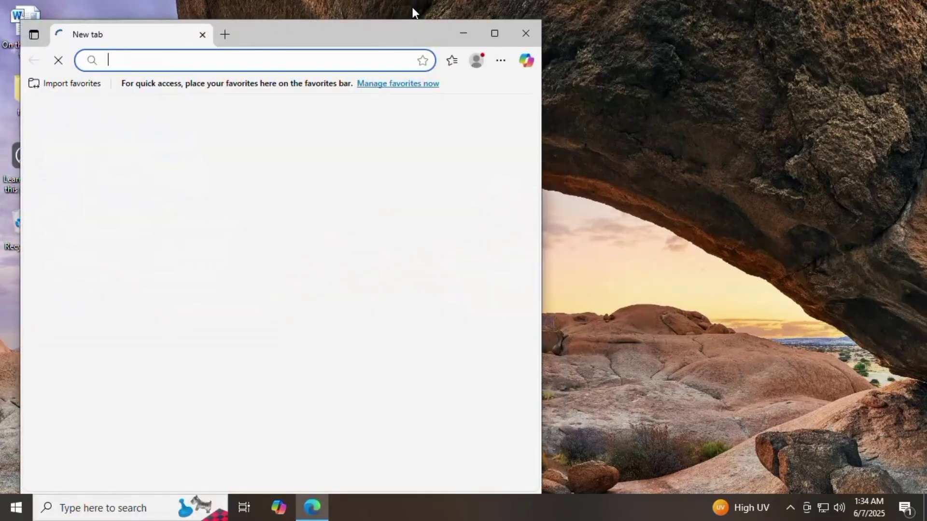
Step: Open the copied forms.gle link in a maximized Edge window under the other Google account
left_click(494, 33)
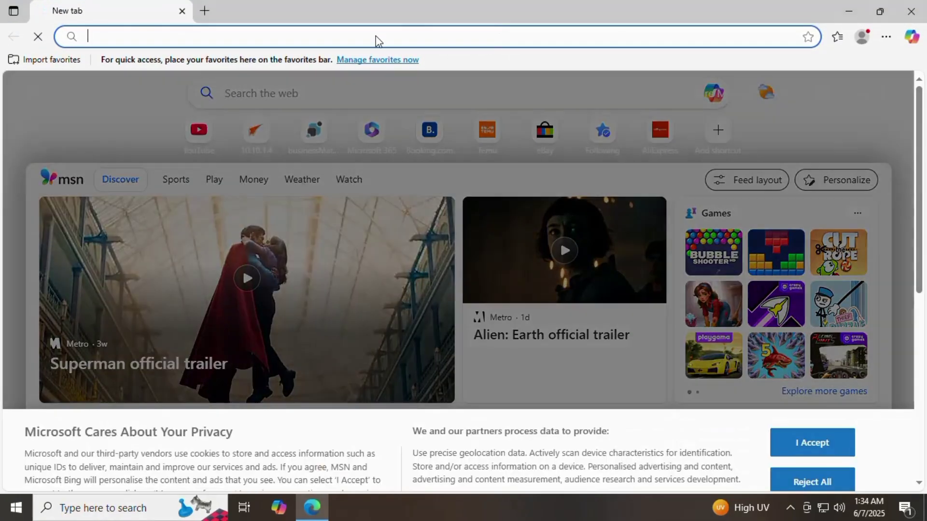
key("ctrl+v")
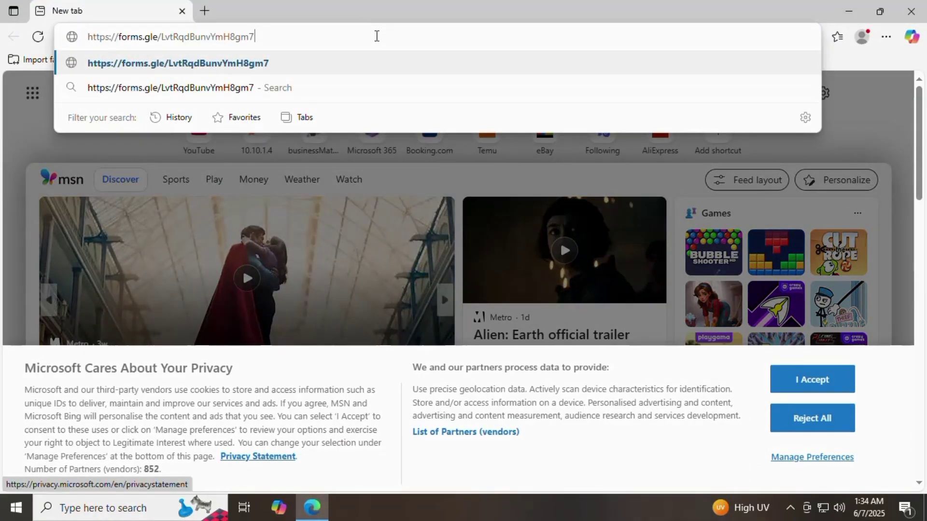
key("Return")
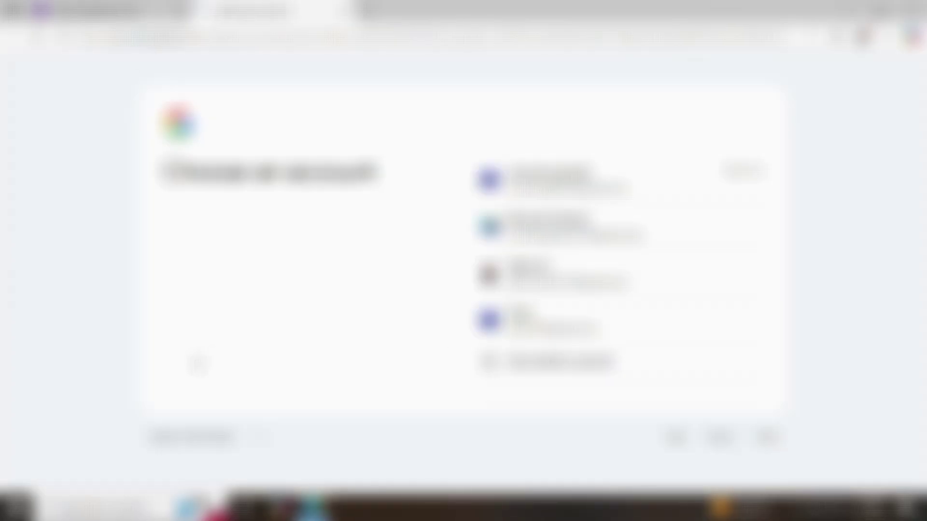
left_click(558, 235)
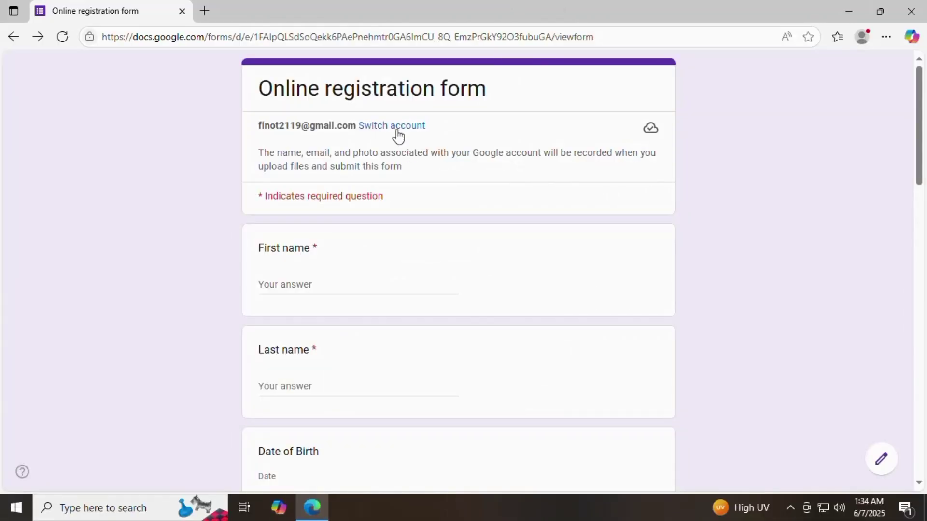
left_click(396, 130)
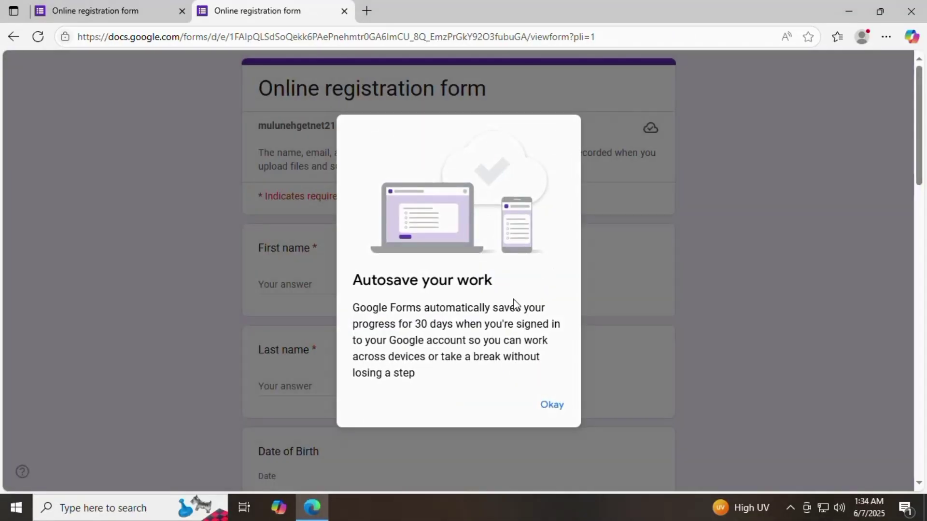
Step: Dismiss the autosave notice and enter the respondent's first and last name
left_click(553, 402)
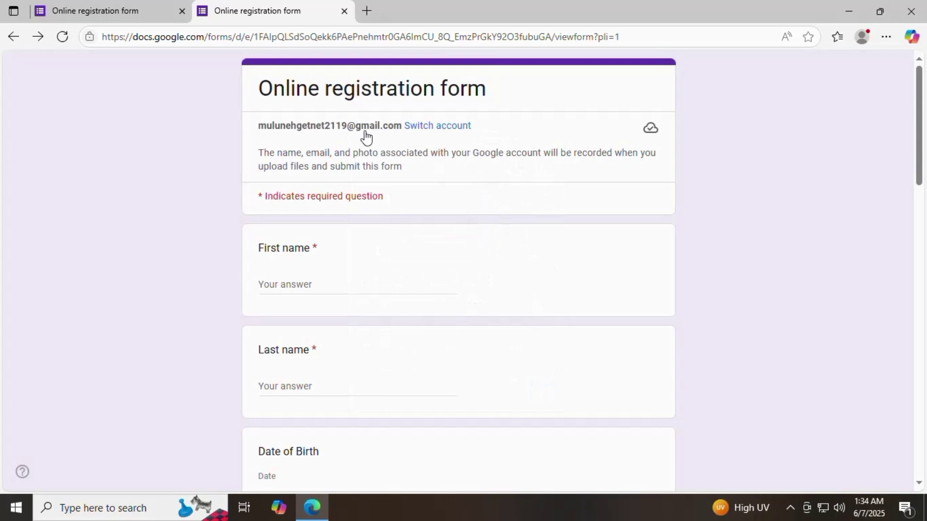
left_click(328, 284)
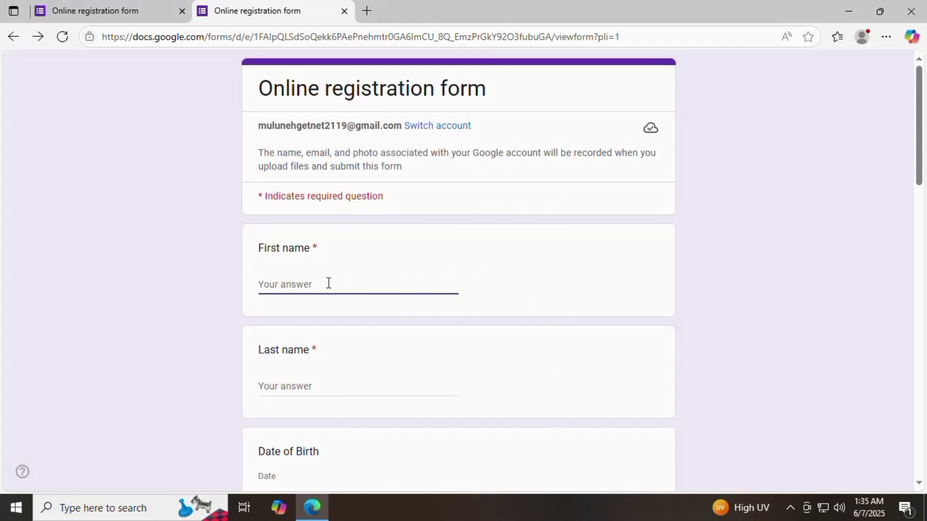
type("m")
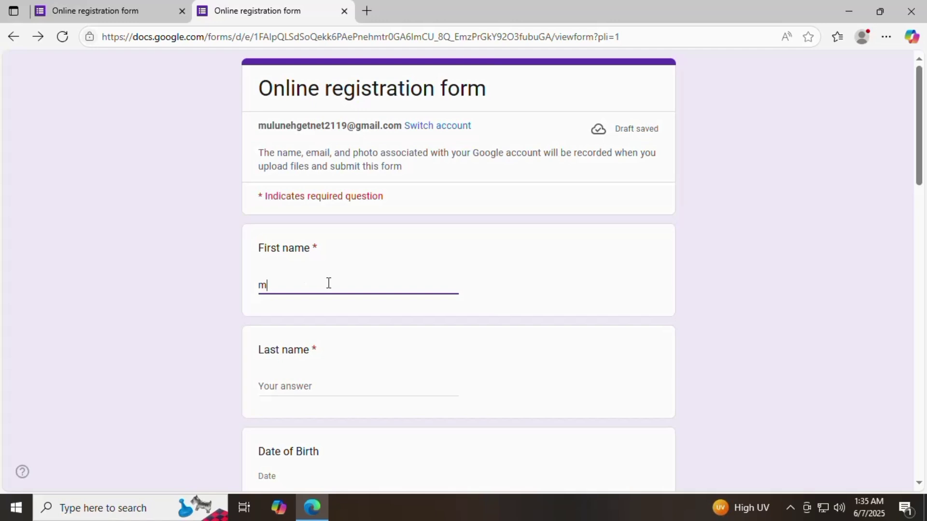
type("U")
key("BackSpace")
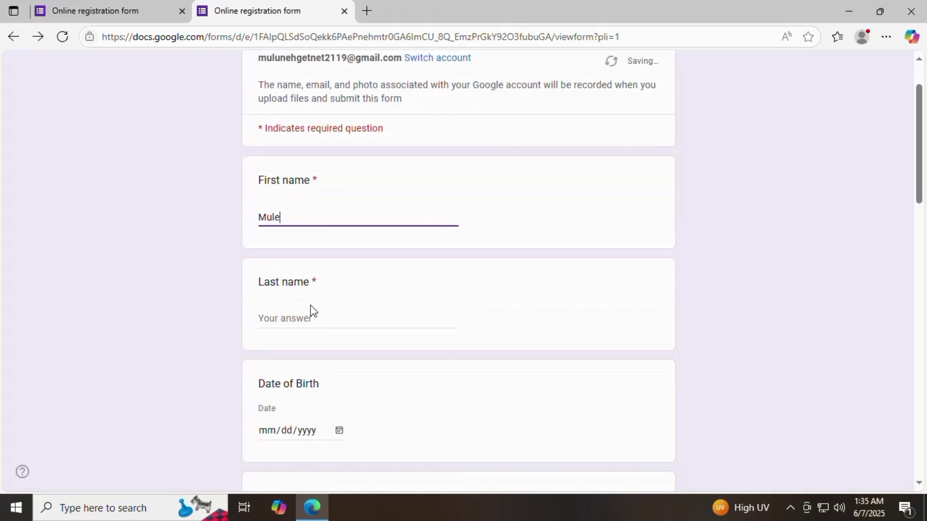
left_click(308, 312)
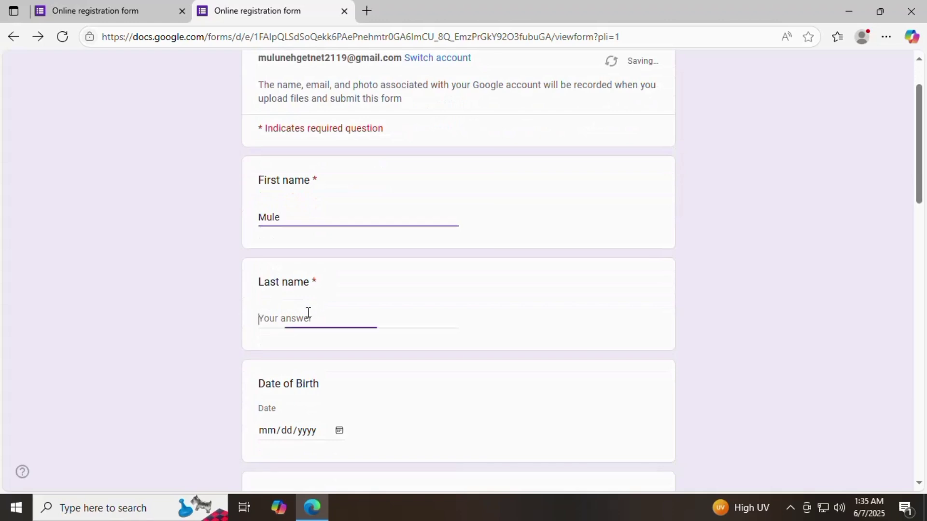
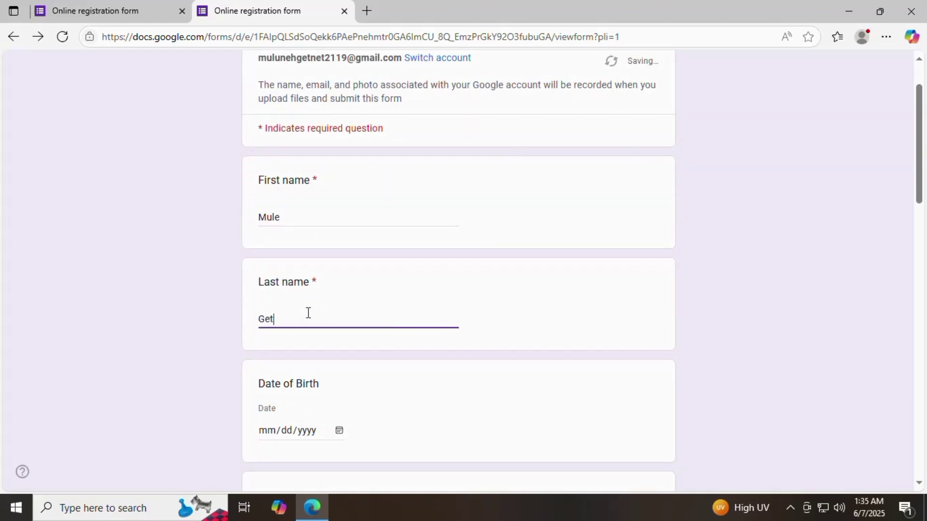
Step: Set Date of Birth to 02/12/1996 by typing it into the date field
scroll(308, 312, "down", 3)
left_click(338, 295)
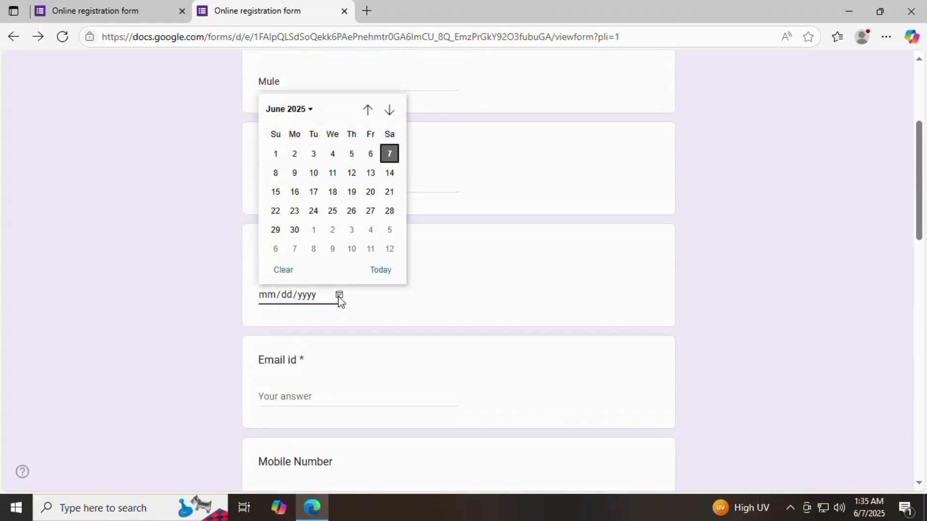
left_click(311, 109)
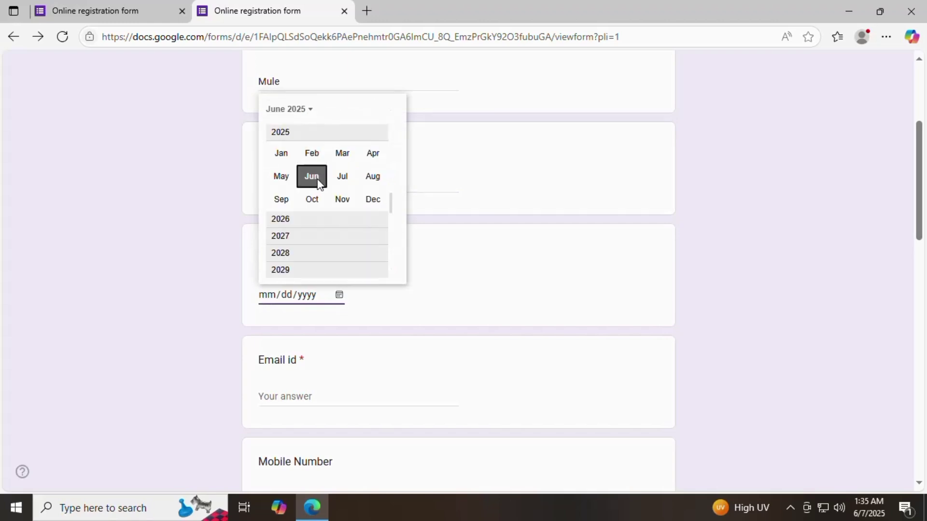
left_click(488, 163)
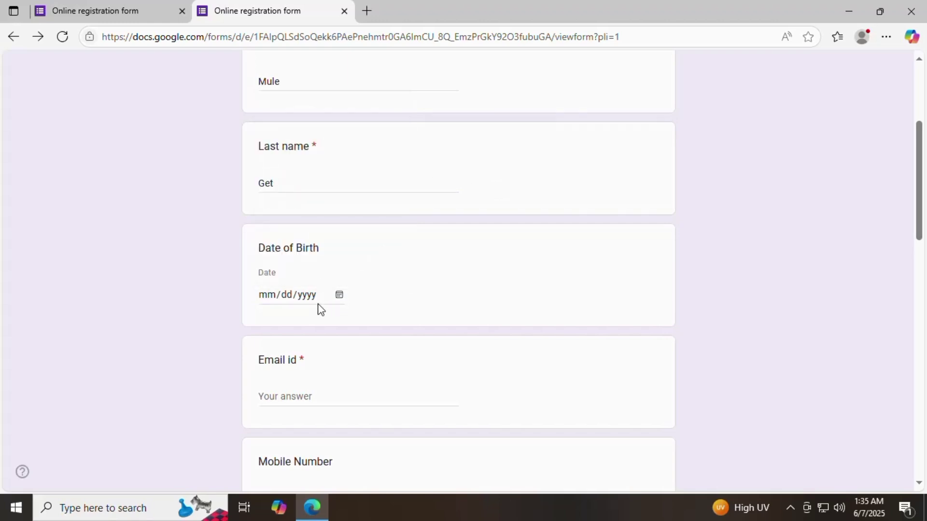
left_click(339, 295)
left_click(268, 294)
type("02/1")
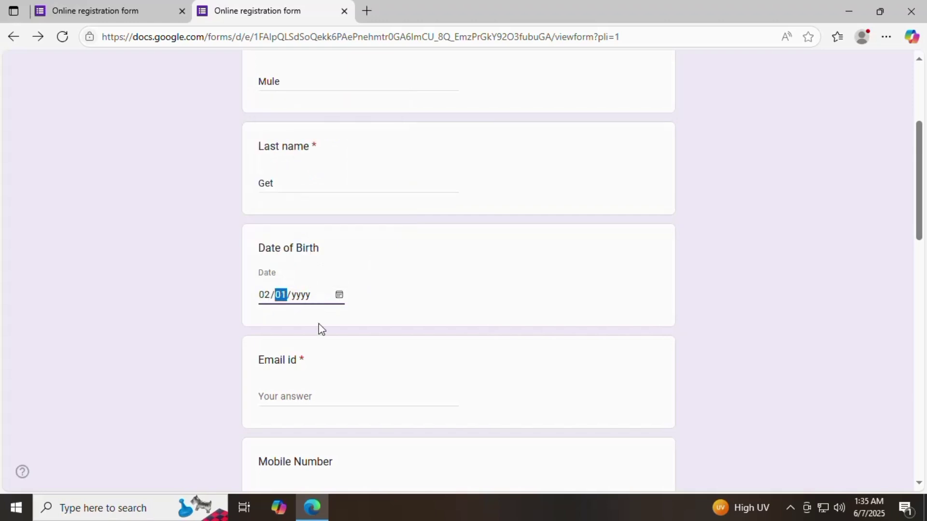
type("2/0001")
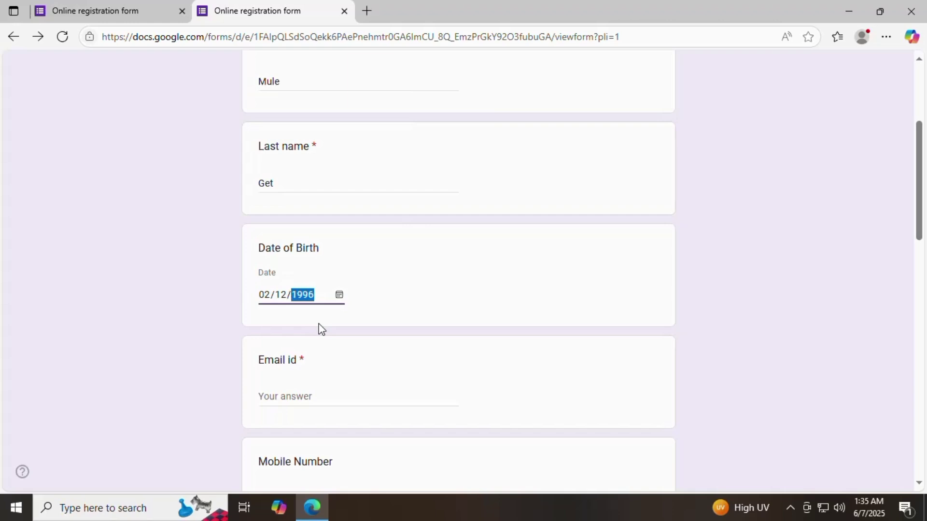
left_click(453, 368)
Step: Enter the respondent's Gmail address, correcting its first letter to lowercase
scroll(454, 368, "down", 1)
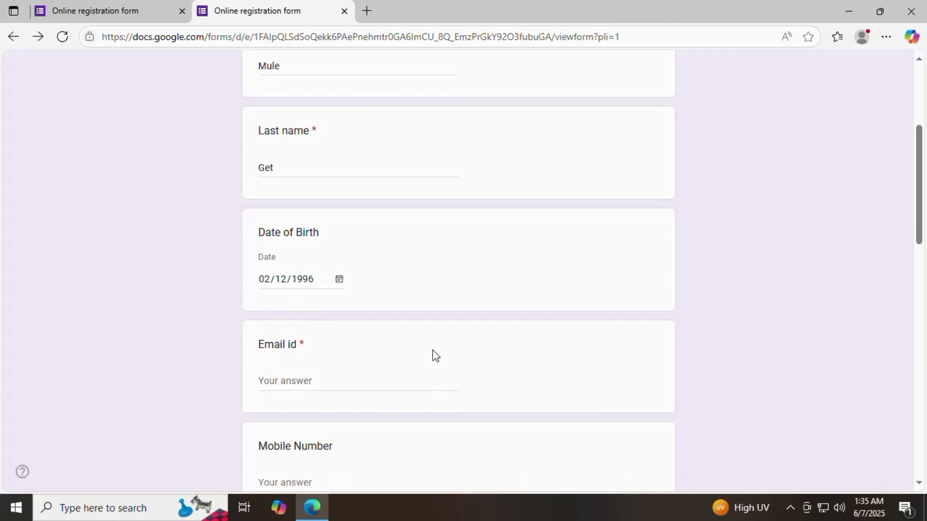
left_click(297, 328)
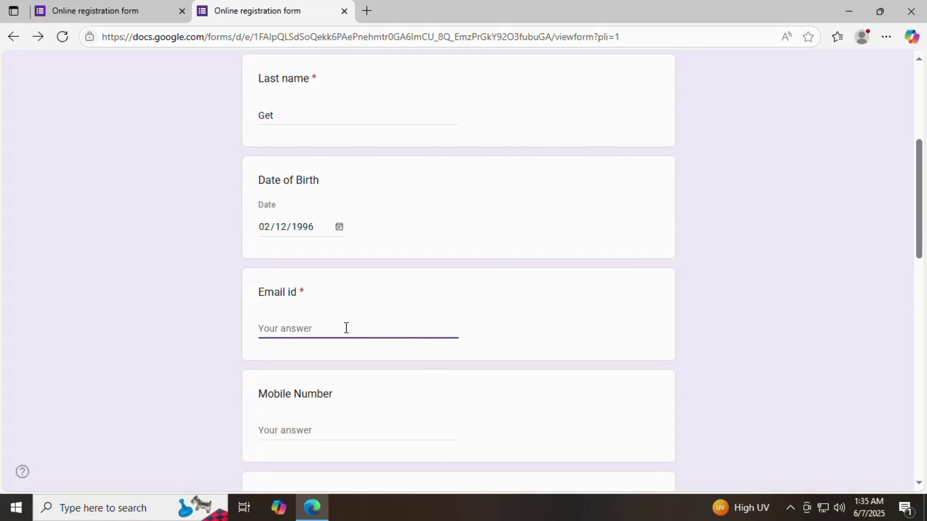
type("F")
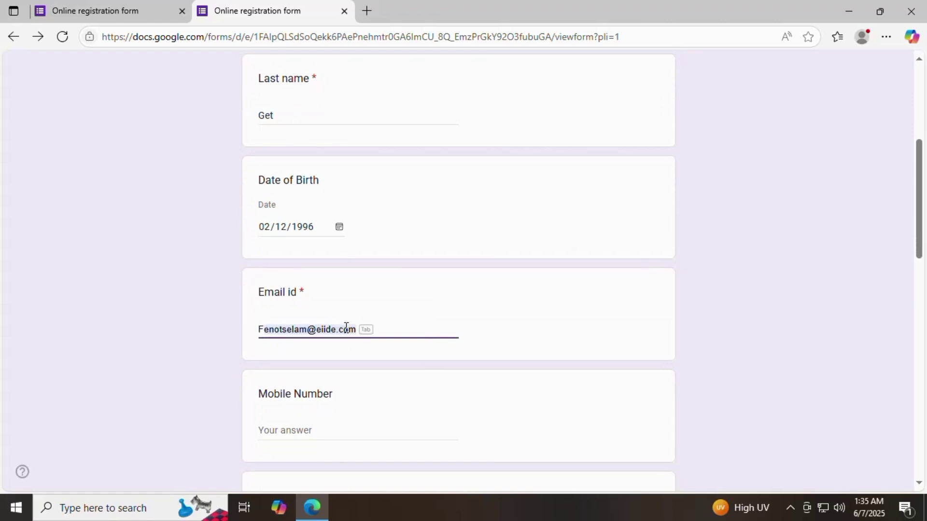
type("in")
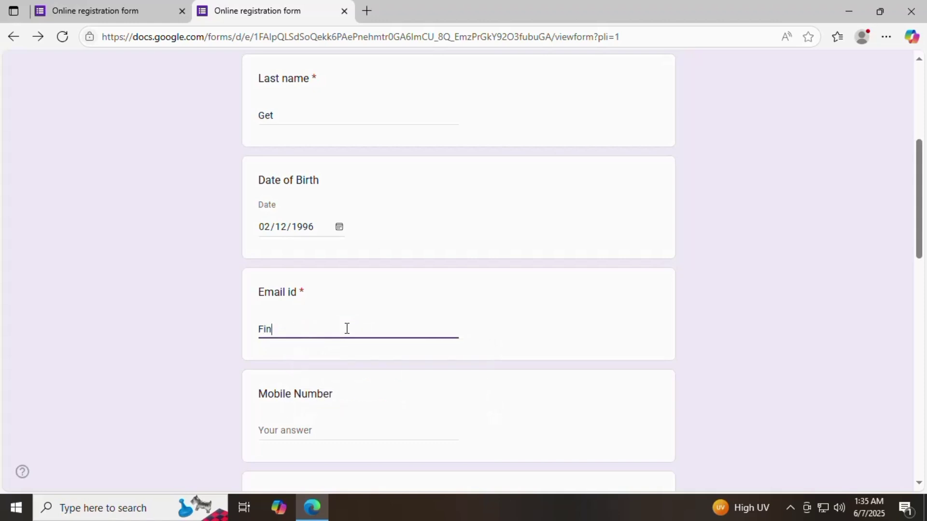
key("BackSpace")
key("BackSpace")
key("BackSpace")
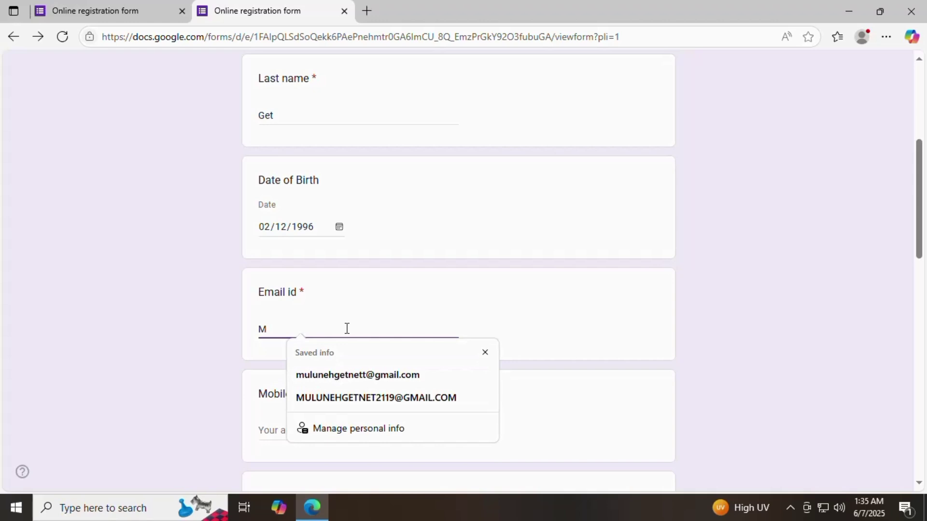
left_click(267, 329)
key("BackSpace")
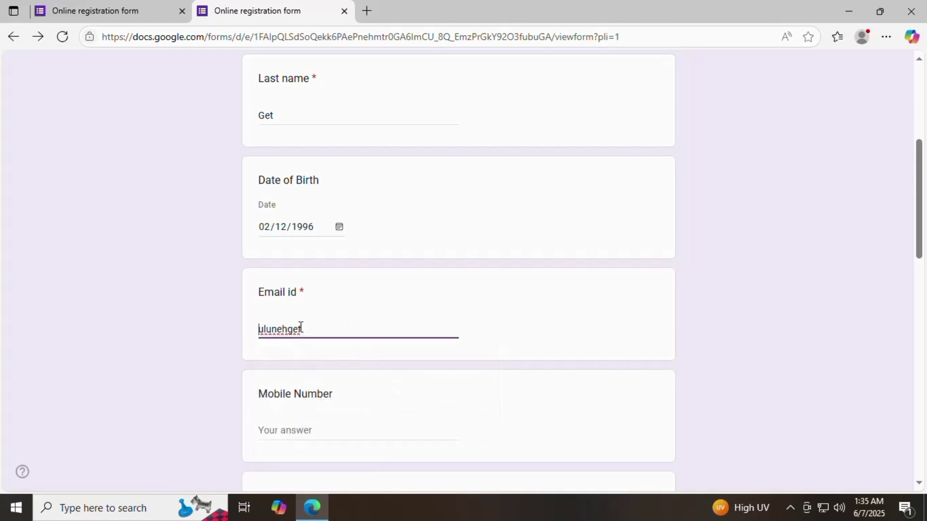
type("m")
left_click(328, 326)
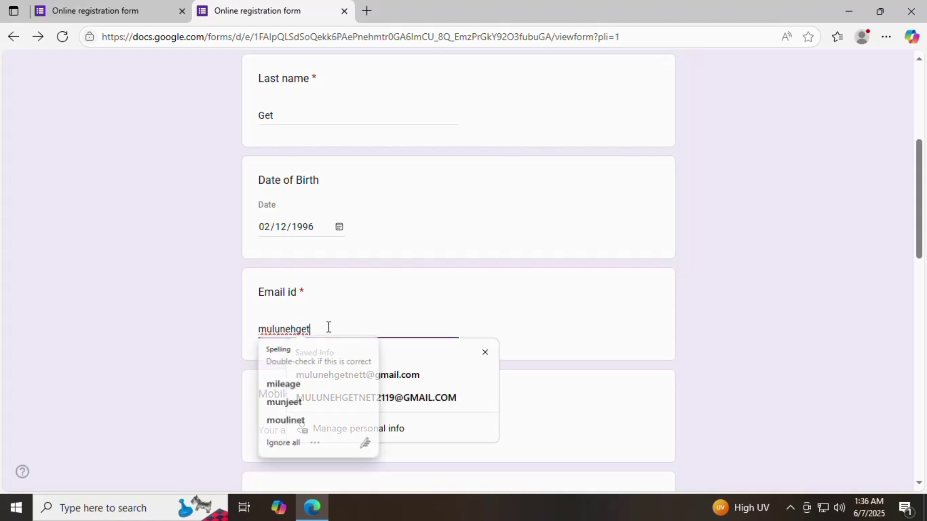
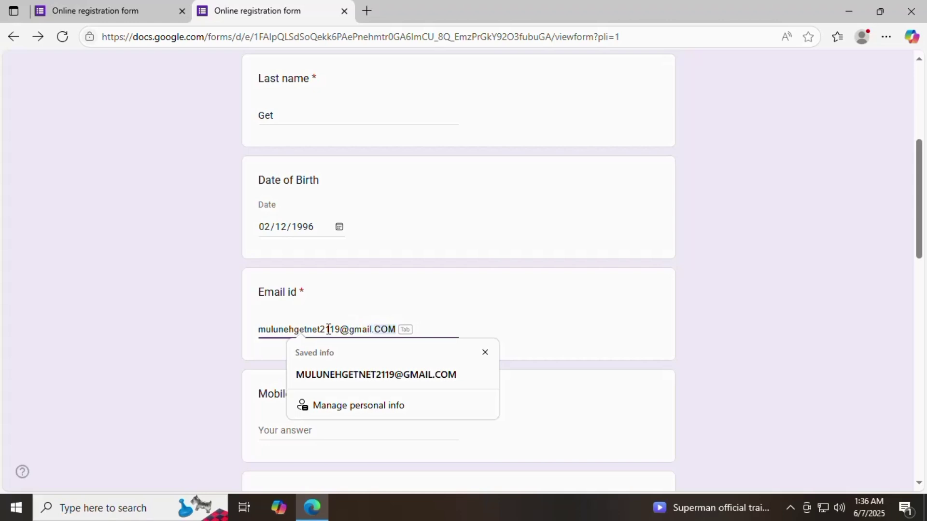
left_click(527, 310)
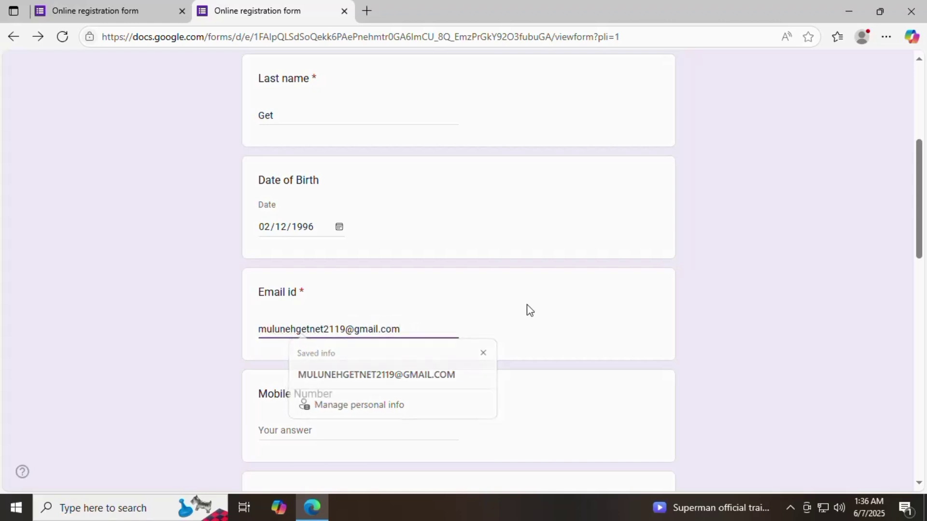
Step: Enter the respondent's mobile number and set Gender to Male
scroll(513, 312, "down", 1)
left_click(324, 365)
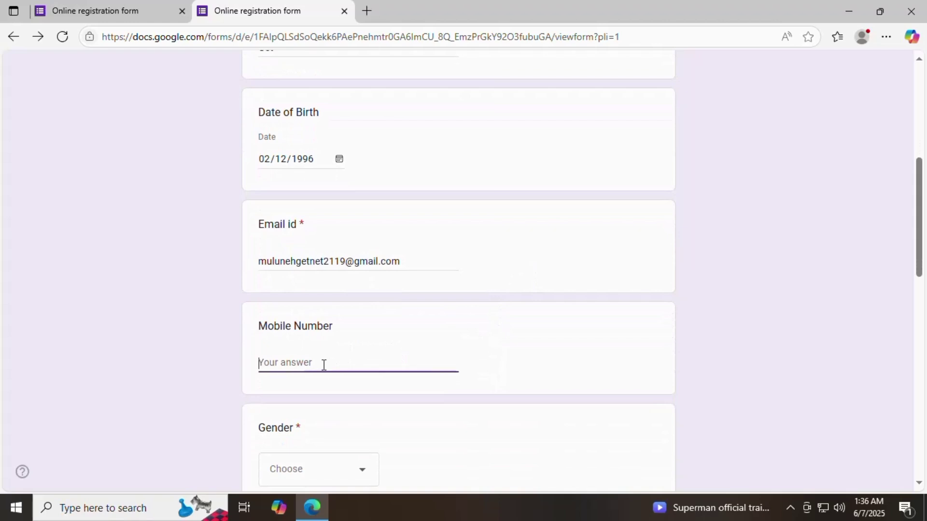
scroll(323, 365, "down", 4)
left_click(360, 267)
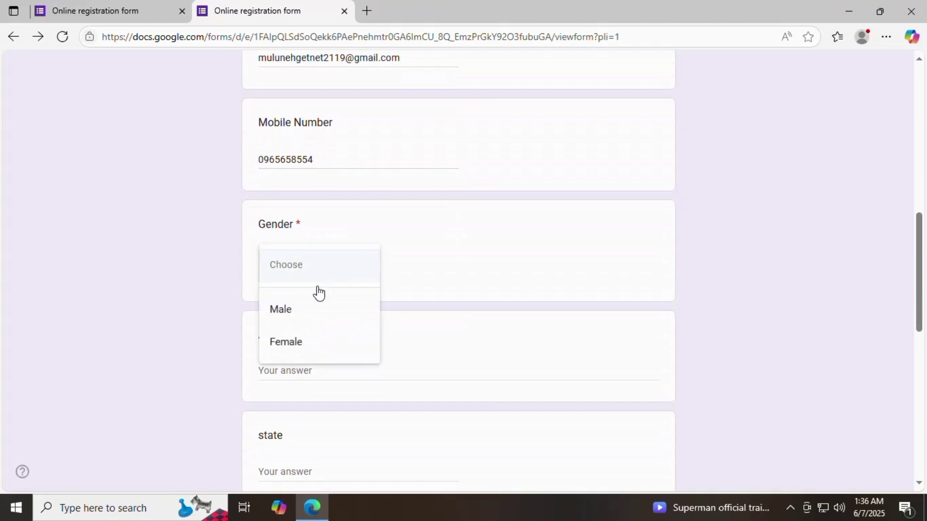
left_click(294, 310)
Step: Fill in Address as Addis Ababa and the state as Ethiopia
scroll(331, 290, "down", 1)
left_click(319, 302)
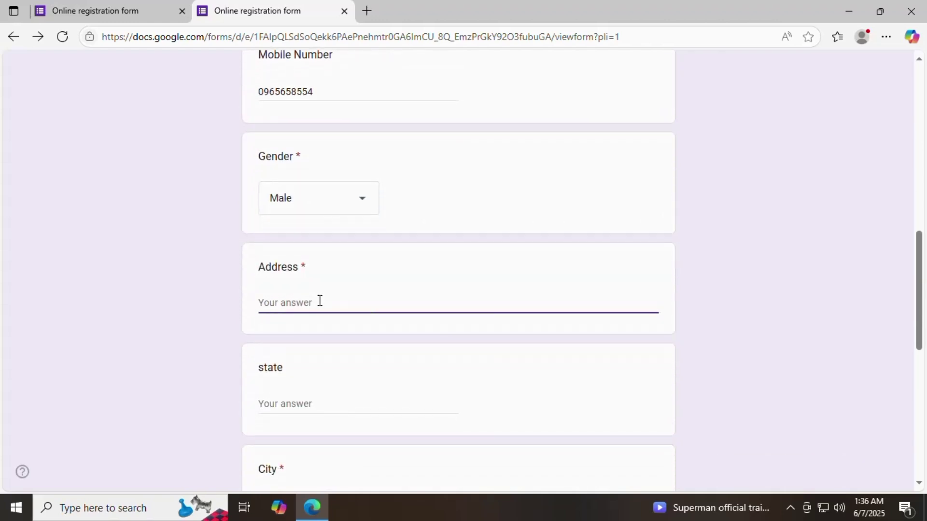
type("Addis Ababa")
scroll(321, 301, "down", 3)
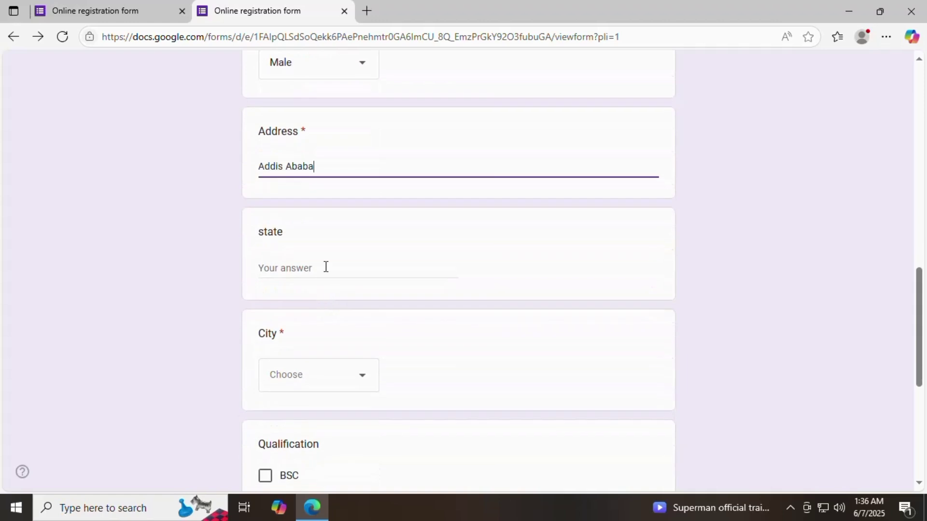
left_click(326, 267)
type("E")
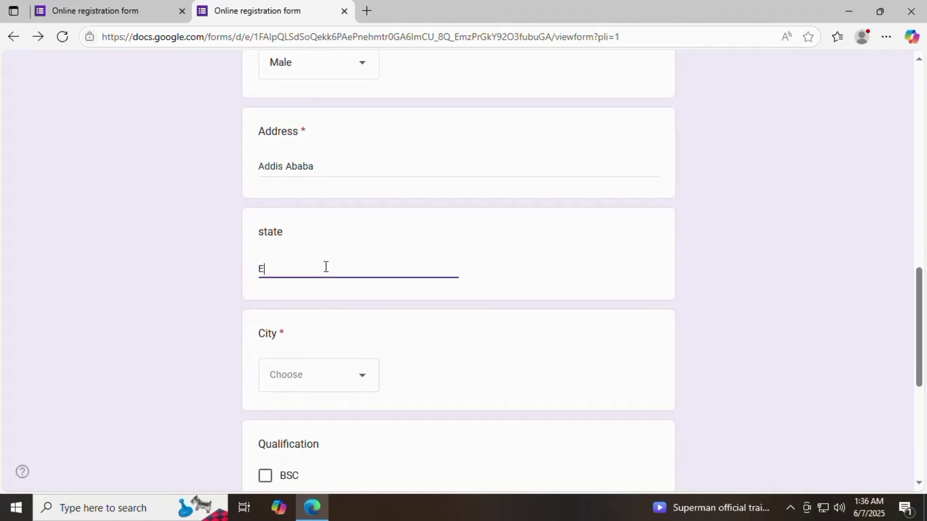
type("thiopia")
Step: Choose Addis Ababa as the City and tick BSC as the qualification
scroll(326, 266, "down", 2)
left_click(356, 317)
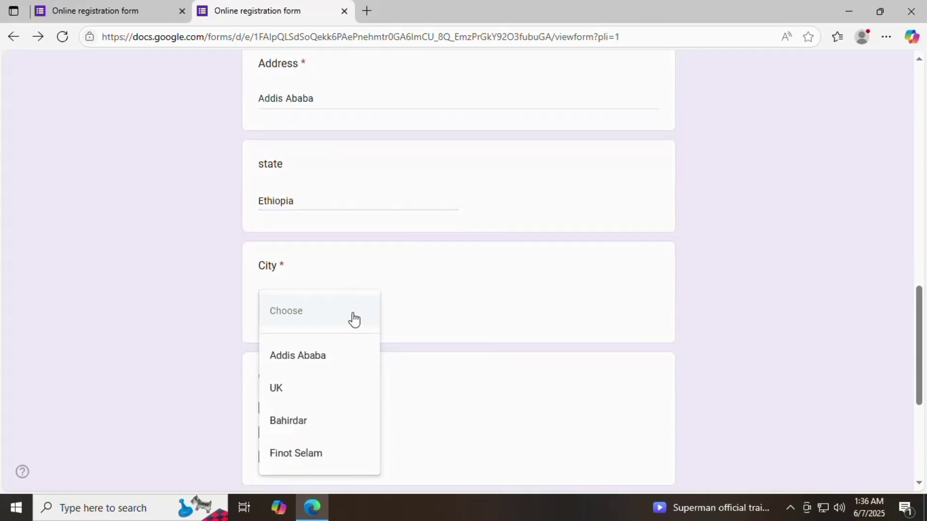
scroll(306, 420, "down", 2)
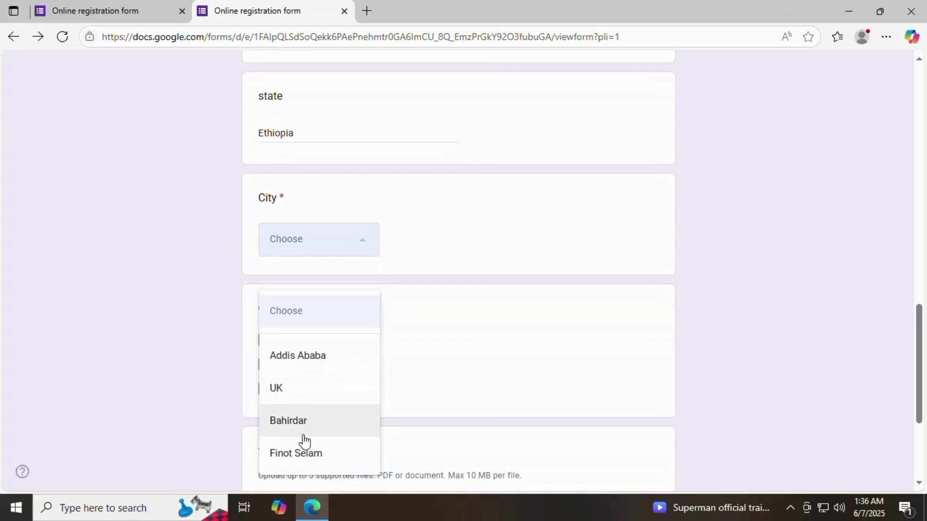
left_click(306, 362)
scroll(369, 281, "down", 2)
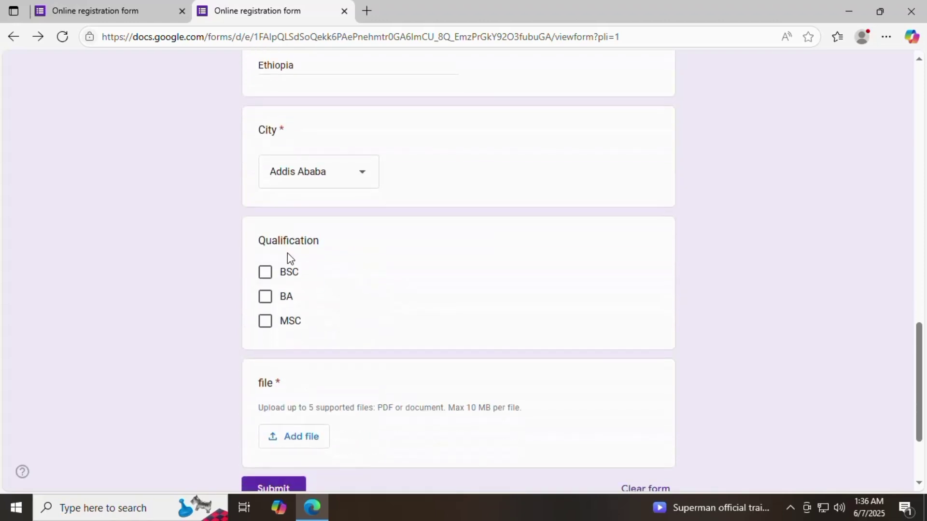
left_click(268, 277)
scroll(314, 258, "down", 3)
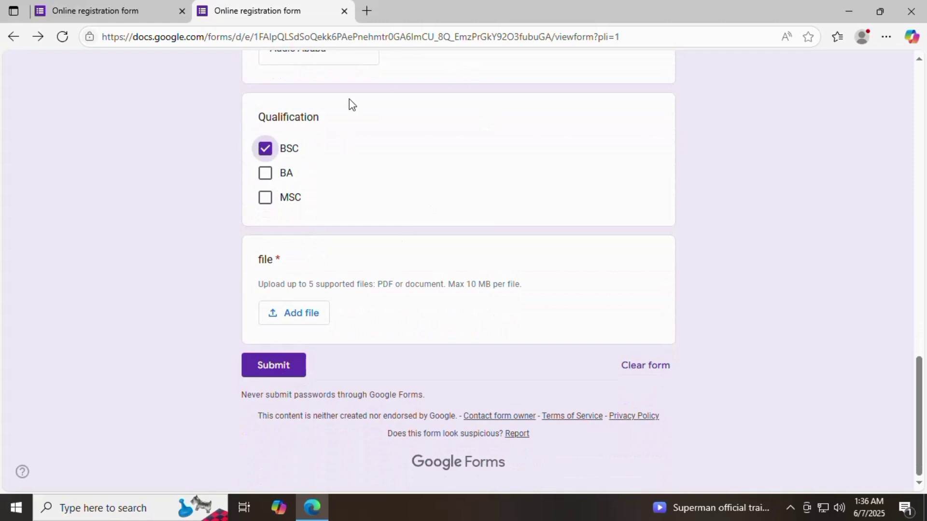
Step: Attach the 'On the Insert tab' Word file, submit the registration, and open a new browser tab
left_click(314, 314)
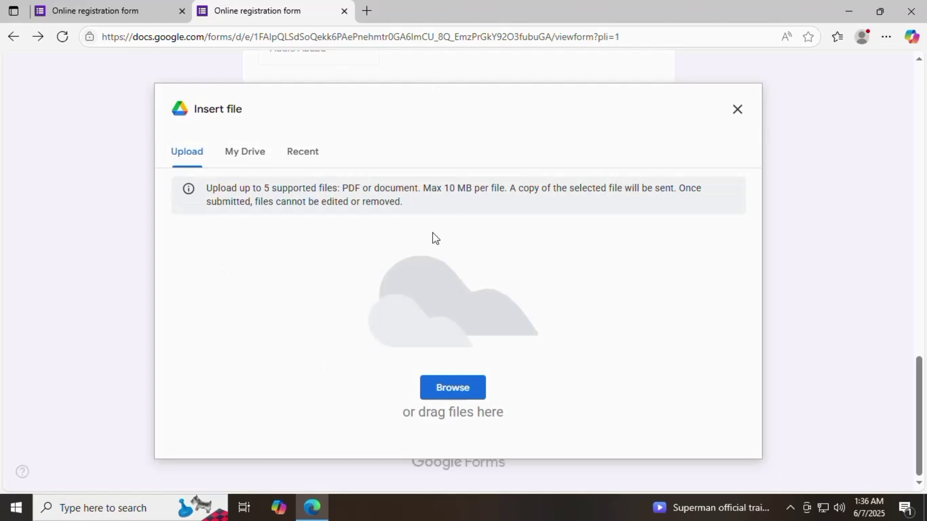
left_click(459, 389)
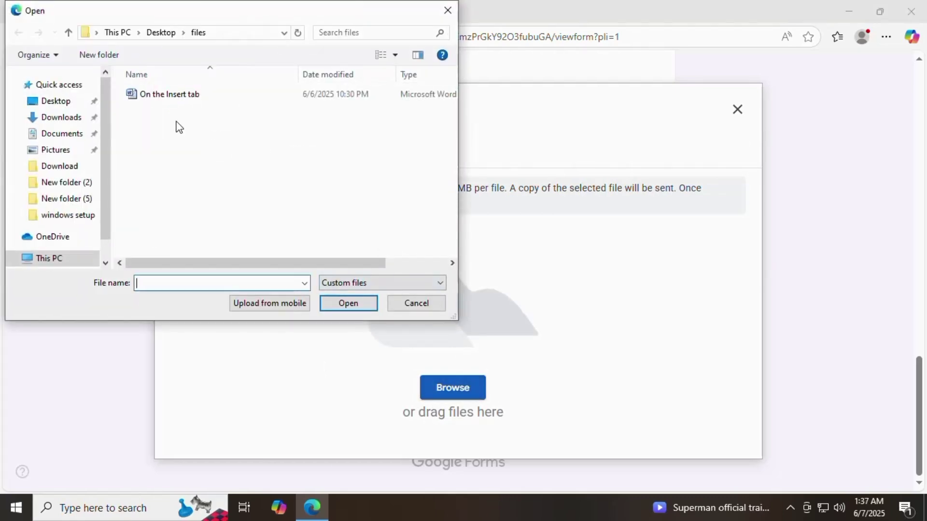
left_click(188, 99)
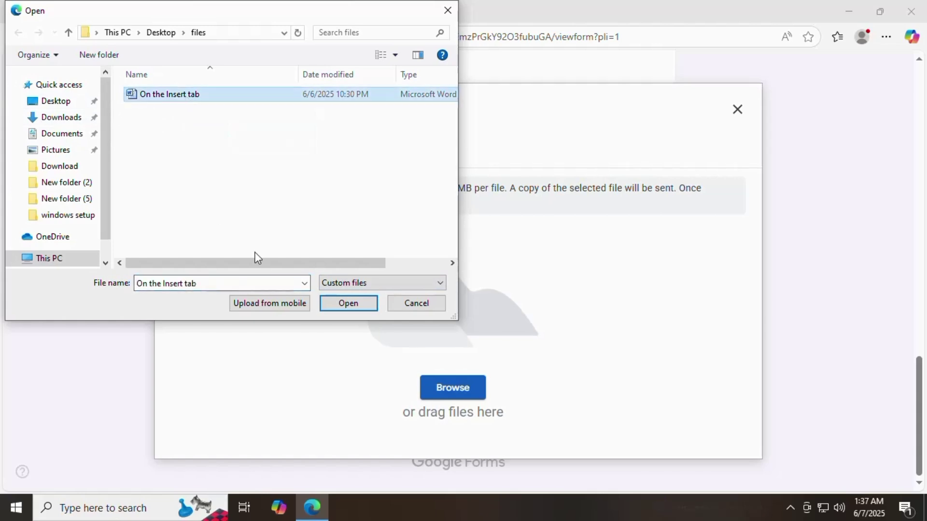
left_click(348, 304)
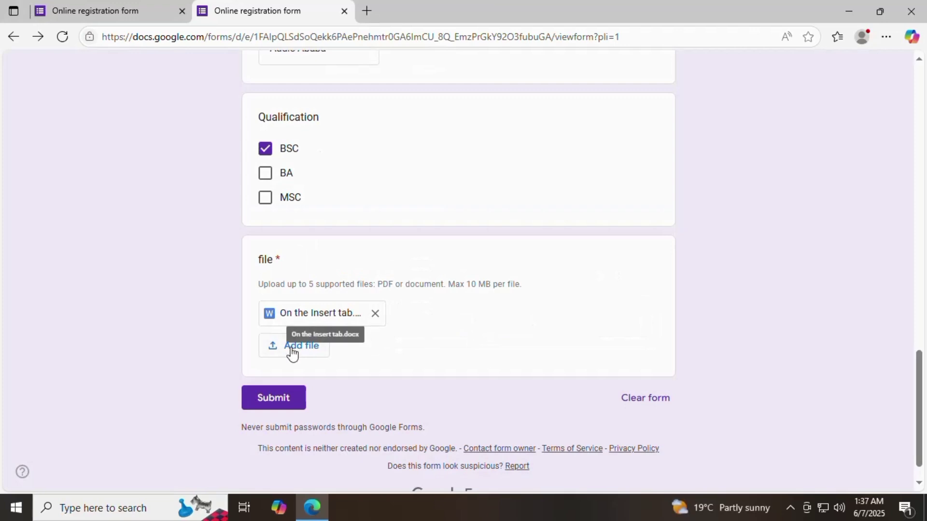
left_click(288, 405)
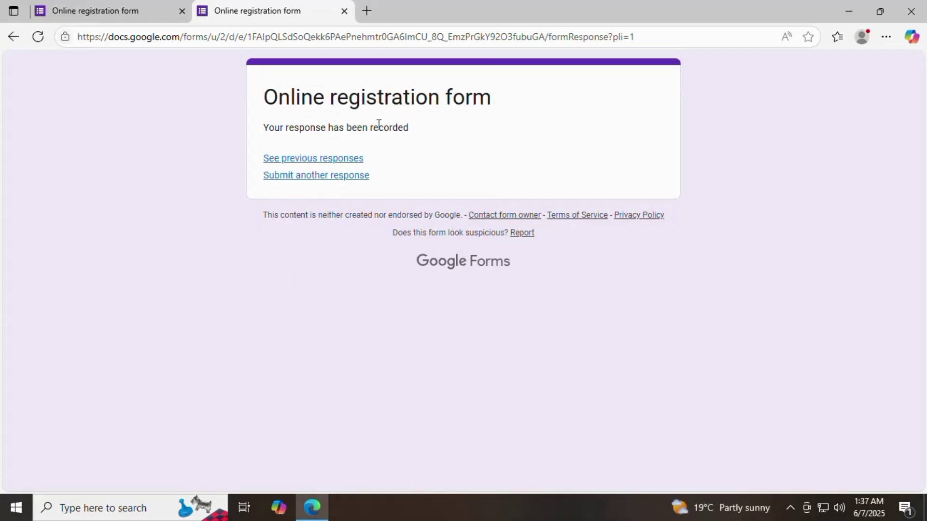
left_click(369, 7)
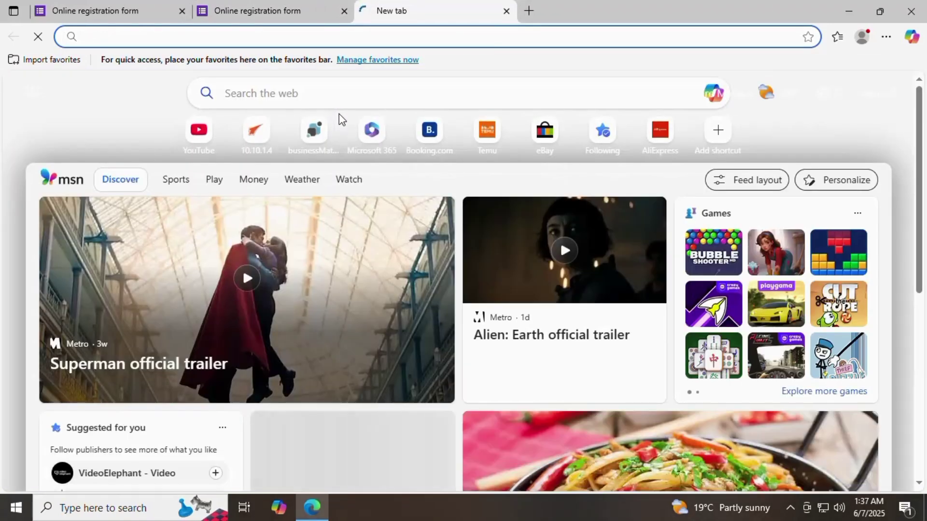
Step: Search the web for google drive and open the Google Drive sign-in result
type("goo")
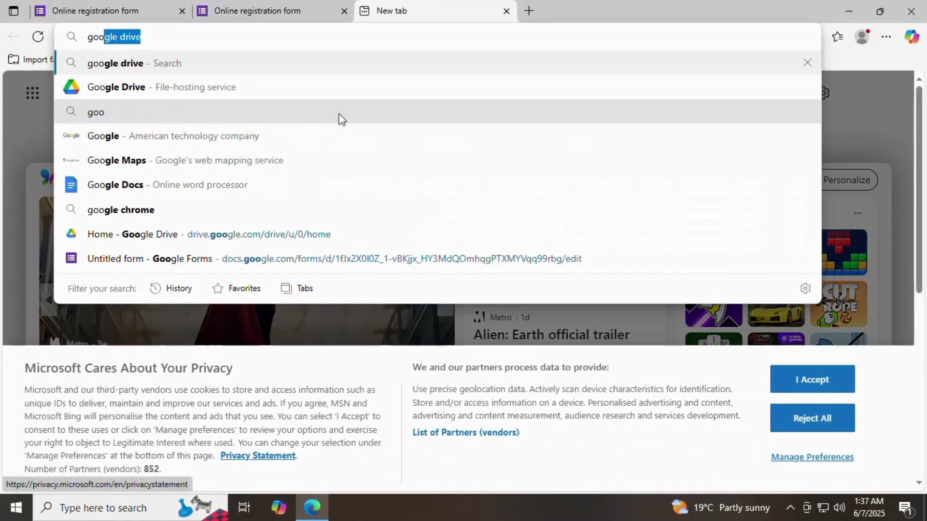
key("Return")
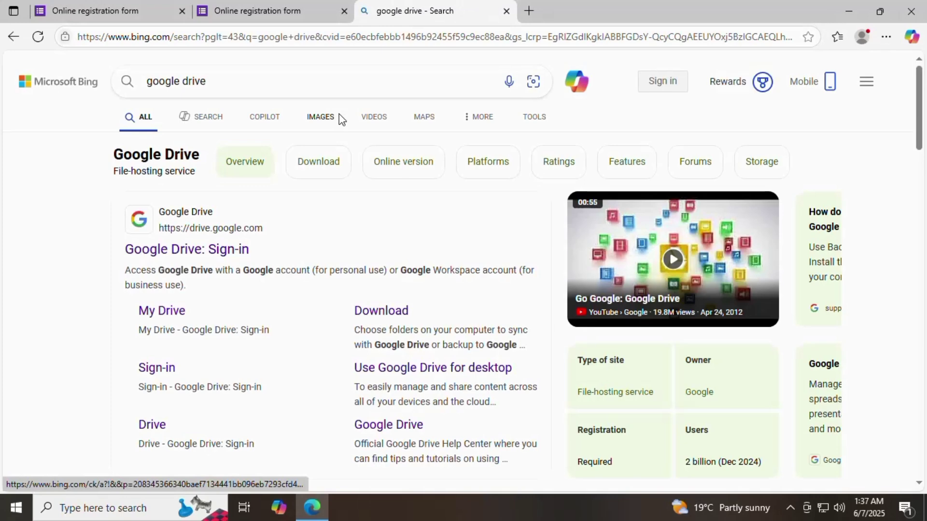
left_click(156, 252)
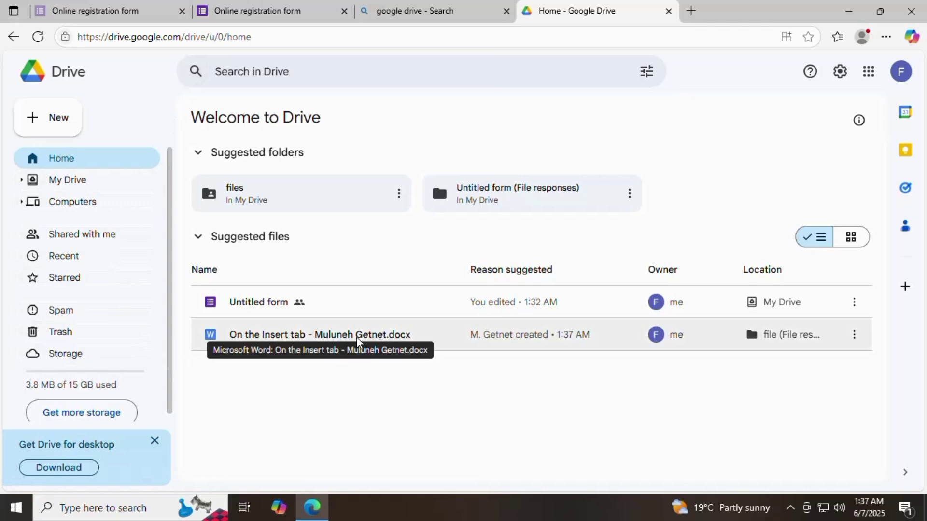
Step: Open the uploaded 'On the Insert tab' .docx from Suggested files, check it, and close it
left_click(403, 335)
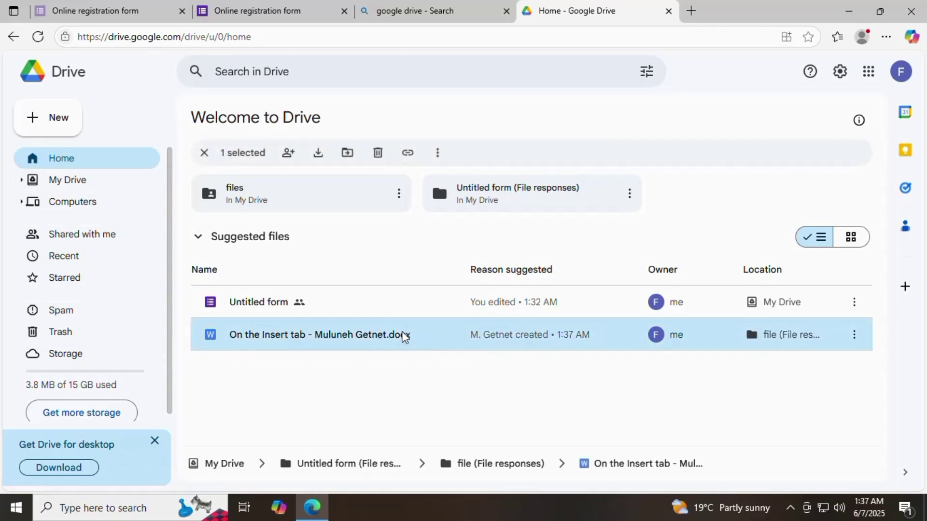
double_click(404, 336)
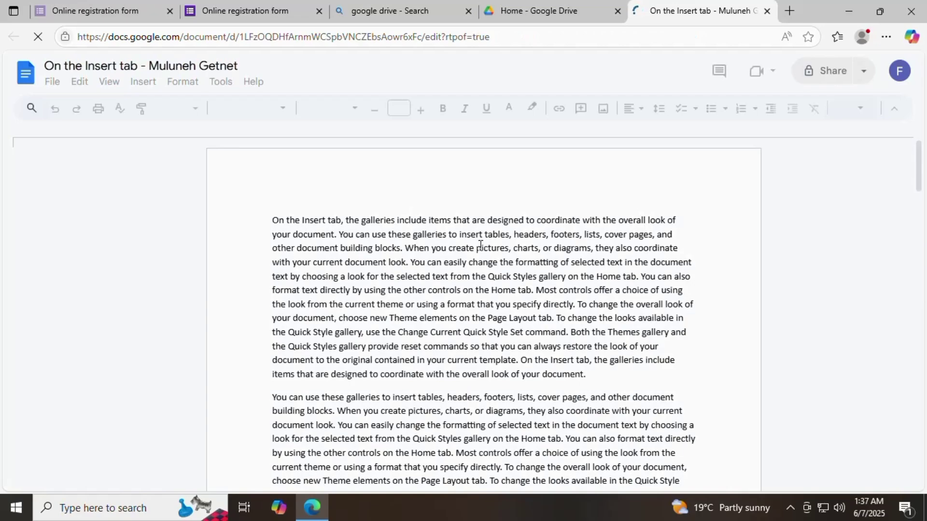
scroll(481, 245, "down", 5)
scroll(480, 247, "up", 5)
left_click(767, 12)
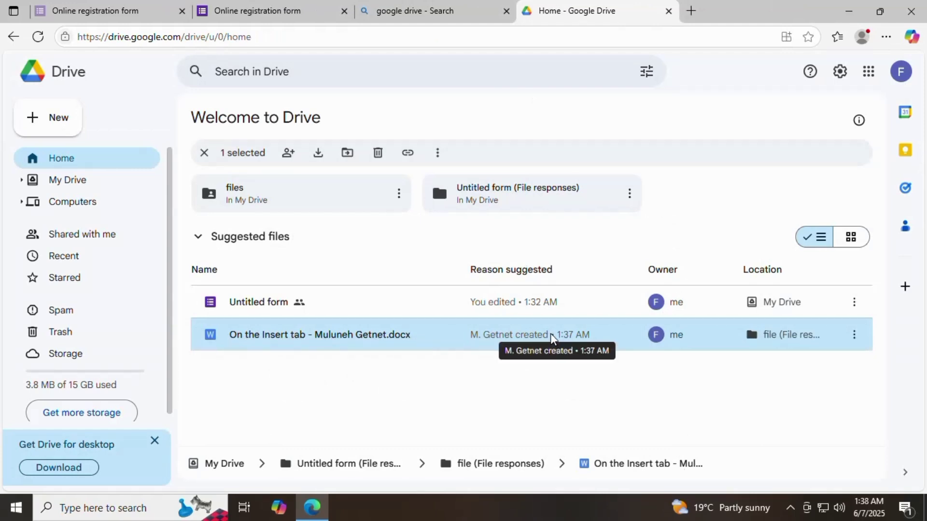
Step: Open the Untitled registration form from Drive, recheck the Word file, and return to the form editor
double_click(269, 305)
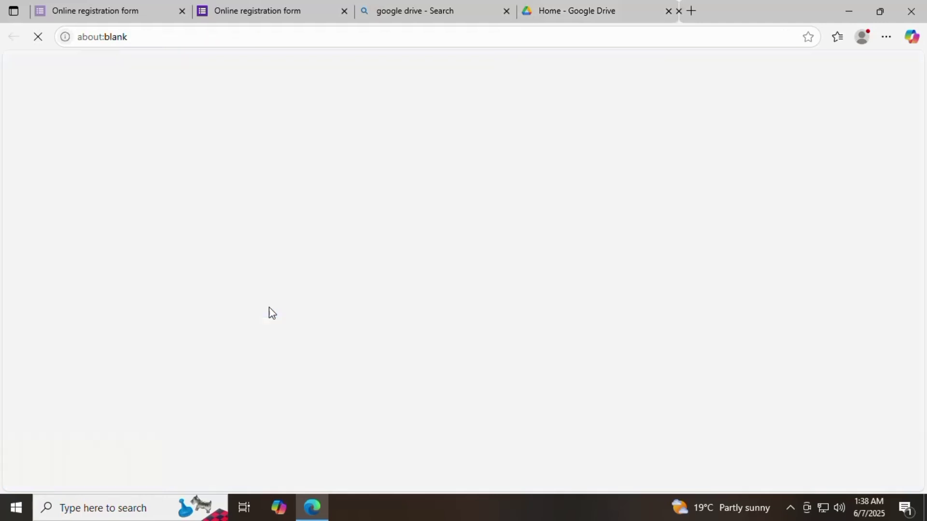
scroll(418, 269, "down", 14)
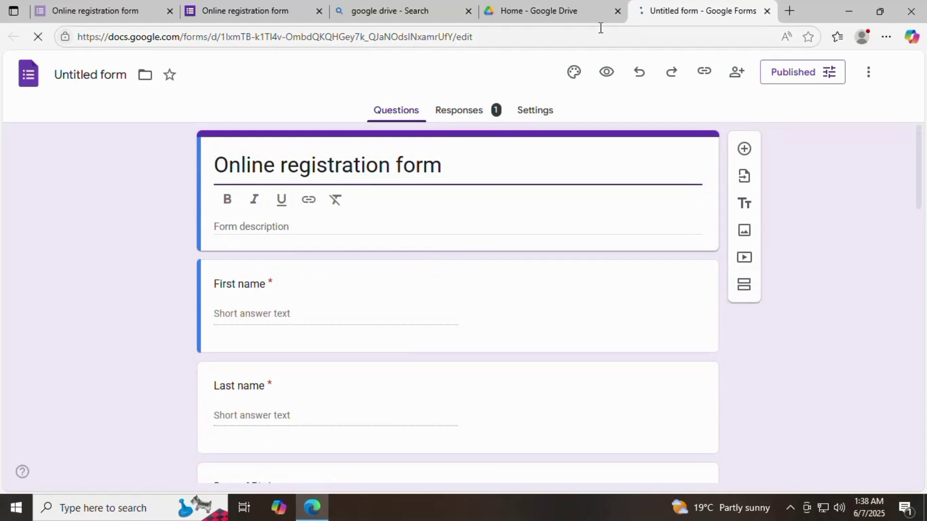
left_click(569, 11)
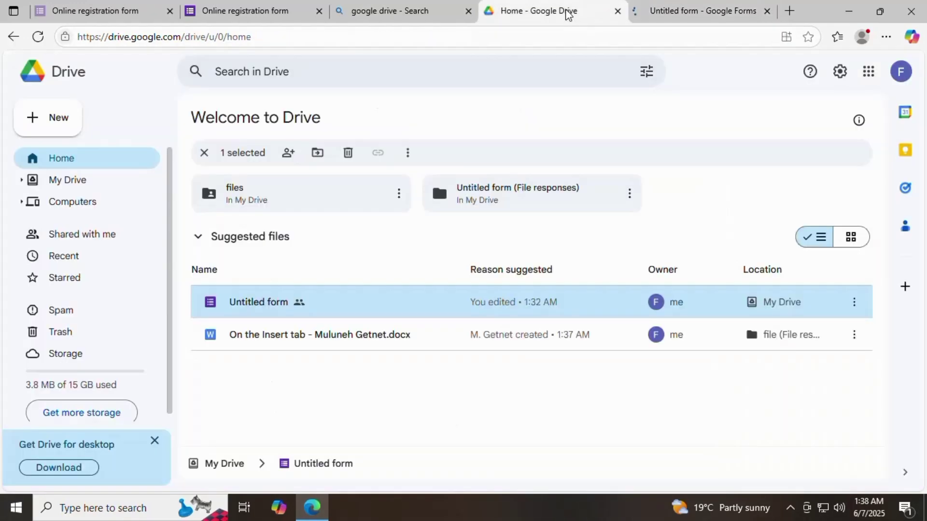
double_click(367, 338)
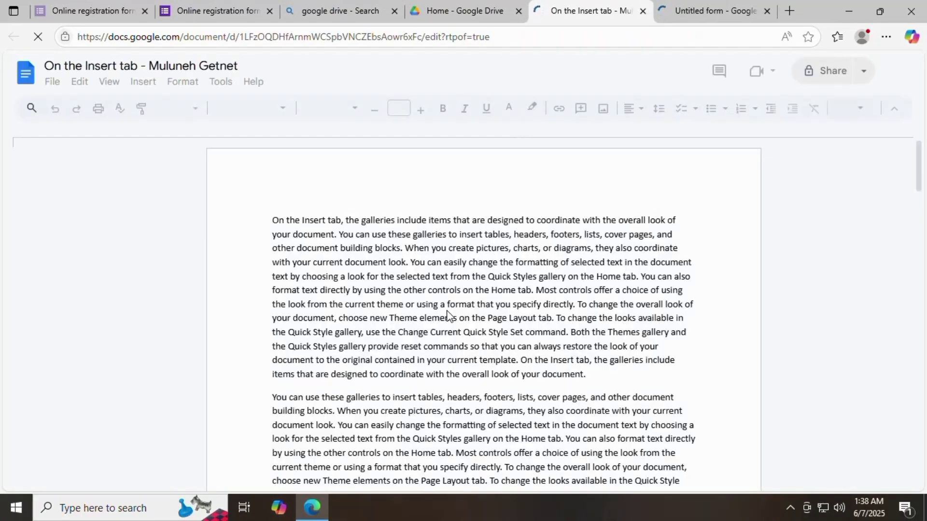
left_click(642, 11)
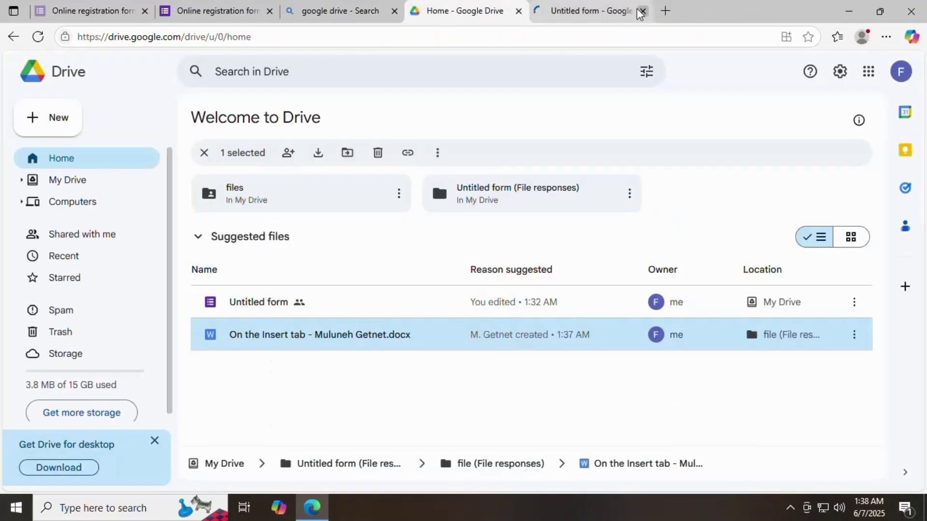
left_click(585, 10)
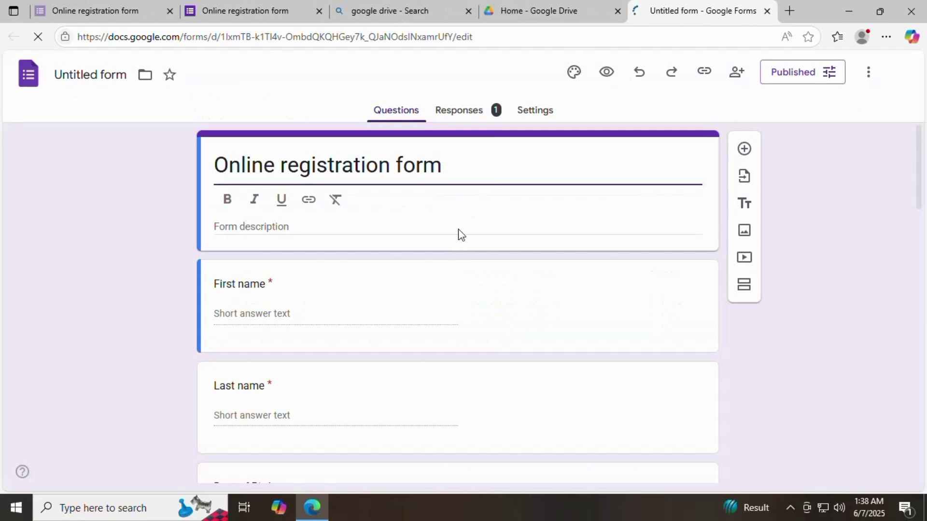
Step: Review the single response's Summary cards and open the attached .docx from the file card
left_click(477, 115)
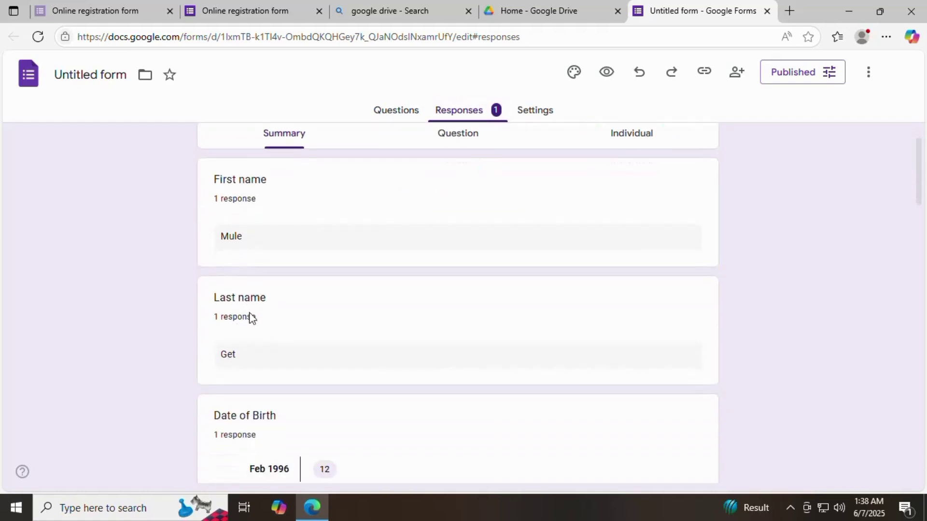
scroll(251, 319, "down", 3)
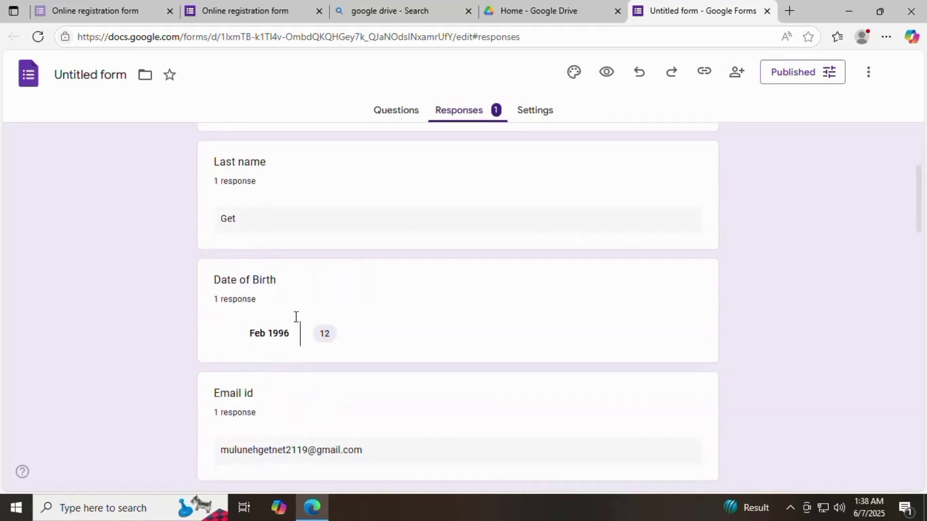
scroll(281, 385, "down", 2)
scroll(277, 432, "down", 4)
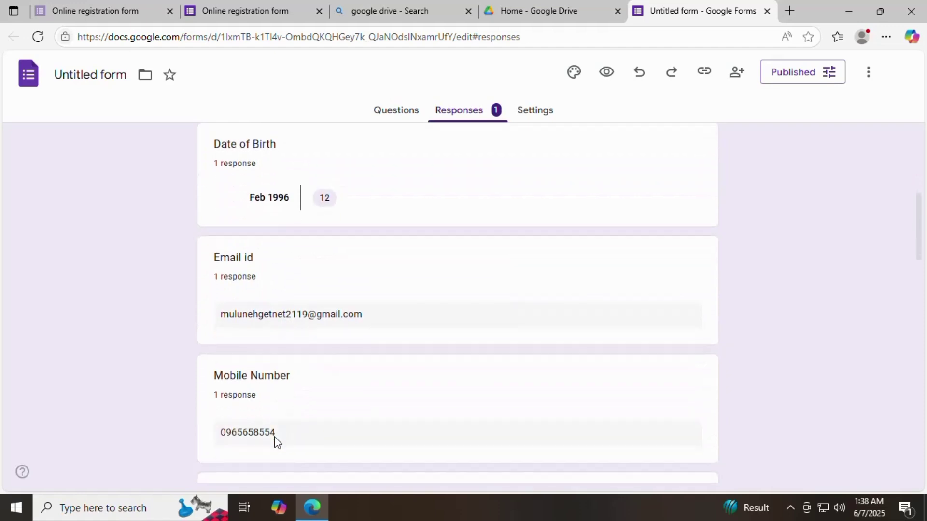
scroll(362, 407, "down", 1)
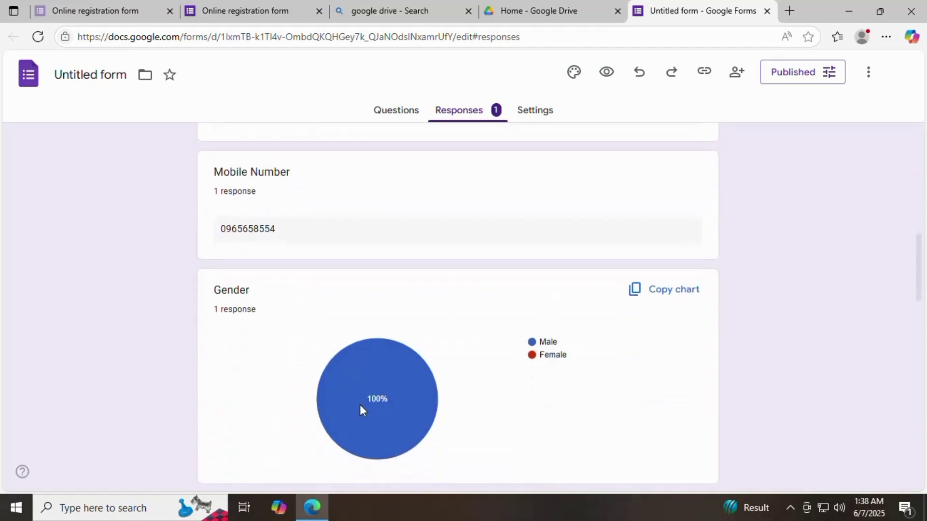
scroll(364, 425, "down", 4)
scroll(364, 424, "down", 2)
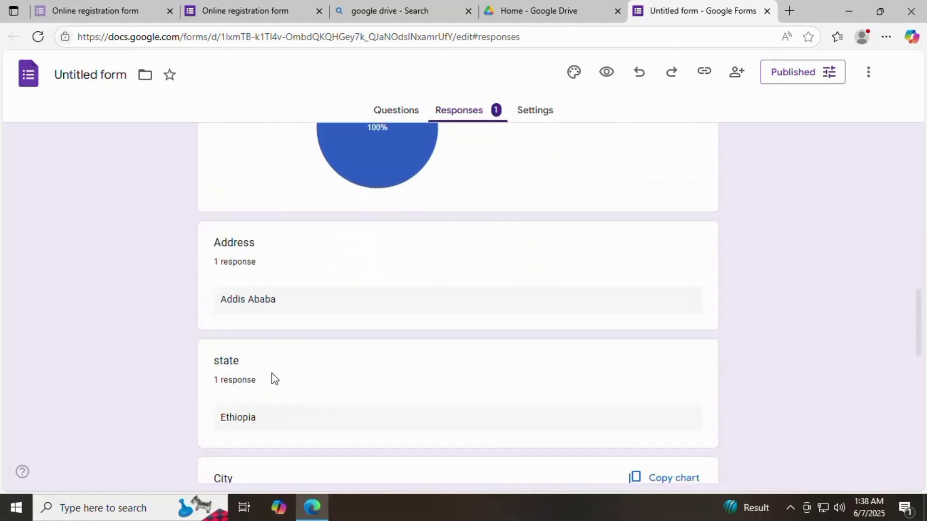
scroll(270, 377, "down", 3)
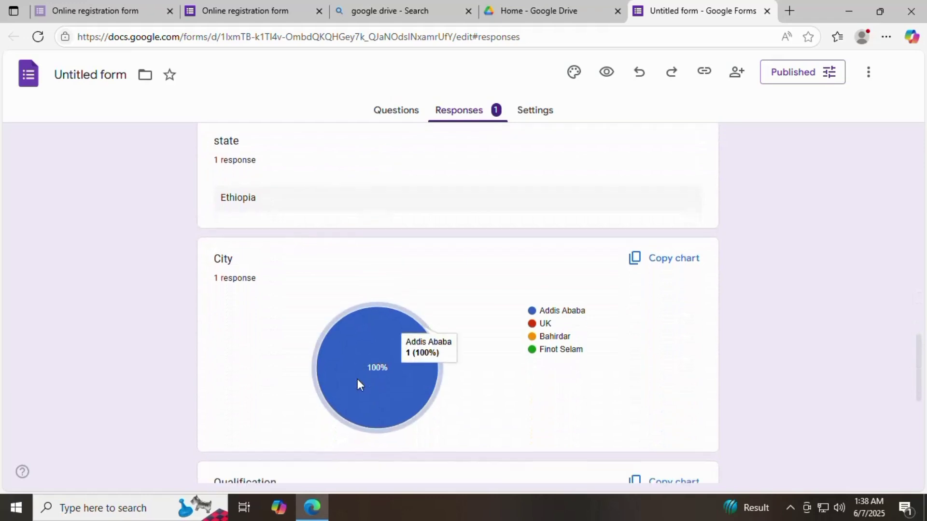
scroll(358, 383, "down", 3)
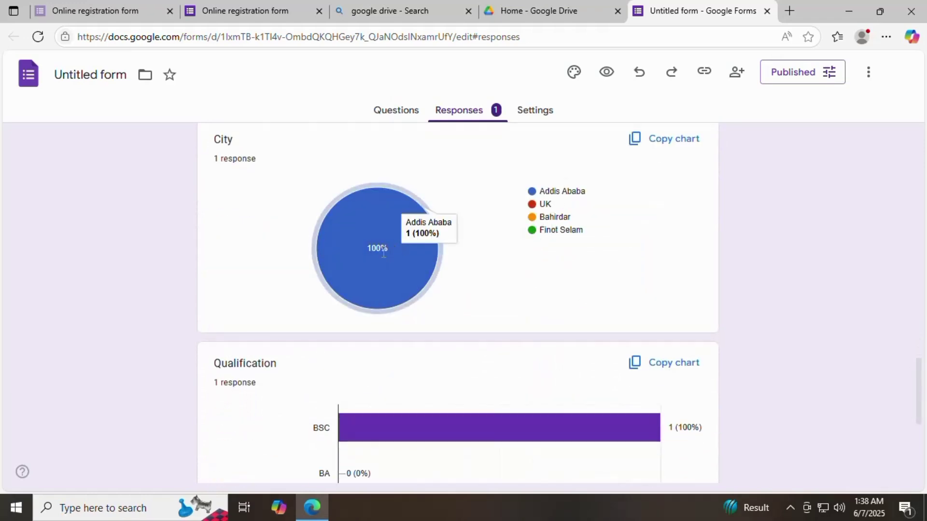
scroll(421, 338, "down", 14)
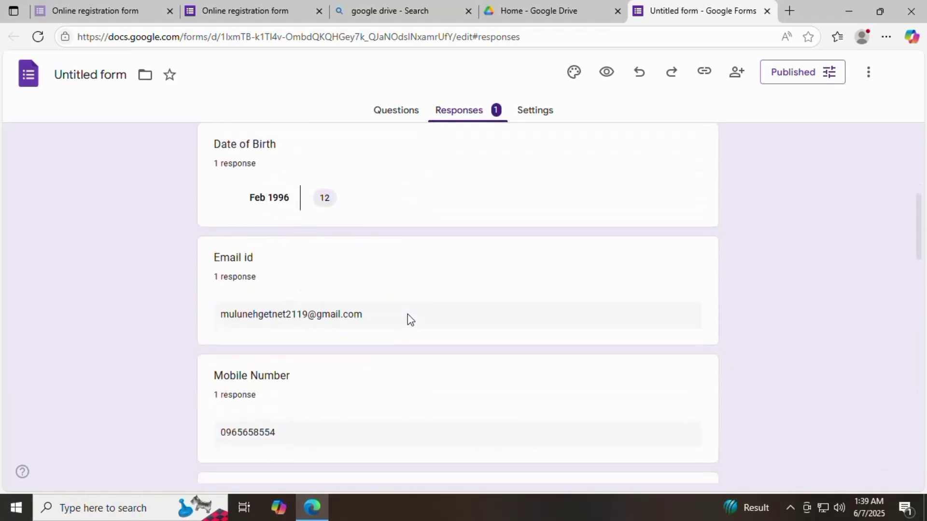
scroll(407, 315, "down", 14)
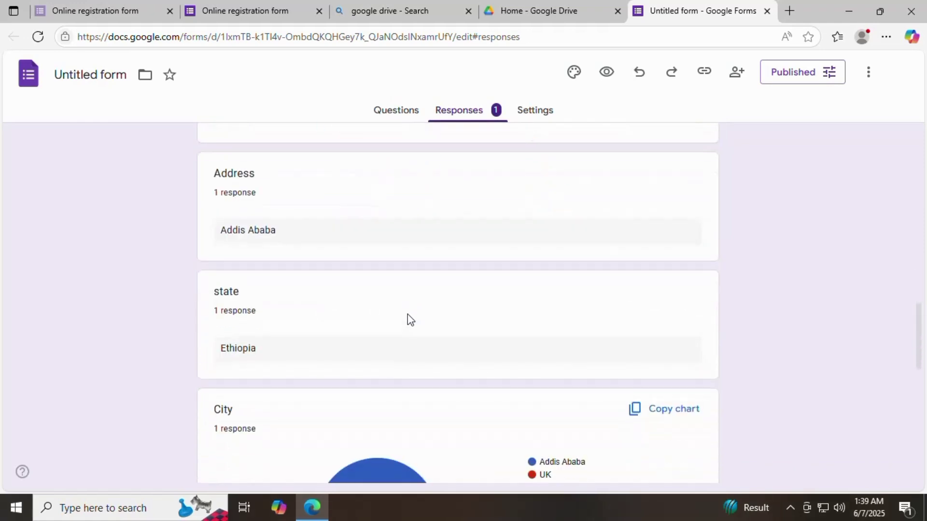
scroll(407, 315, "down", 5)
scroll(407, 317, "up", 20)
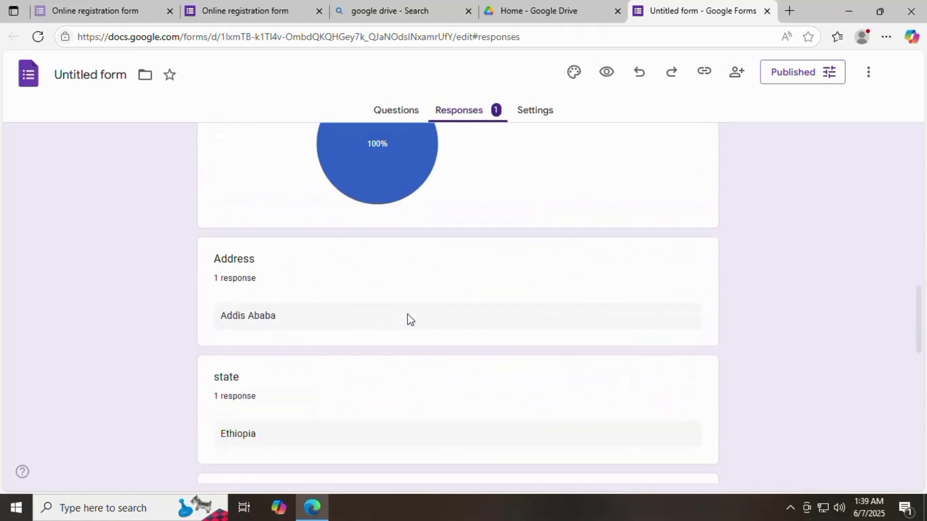
scroll(410, 320, "up", 4)
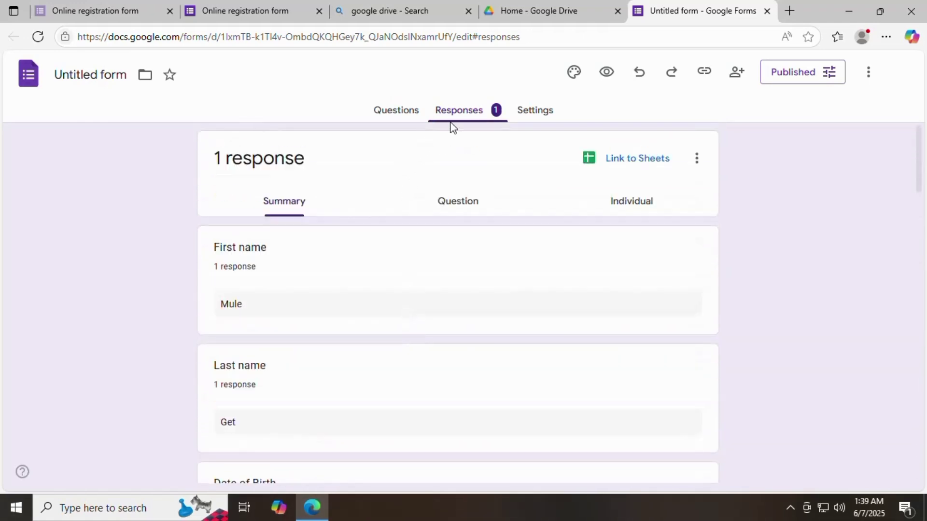
scroll(375, 251, "down", 15)
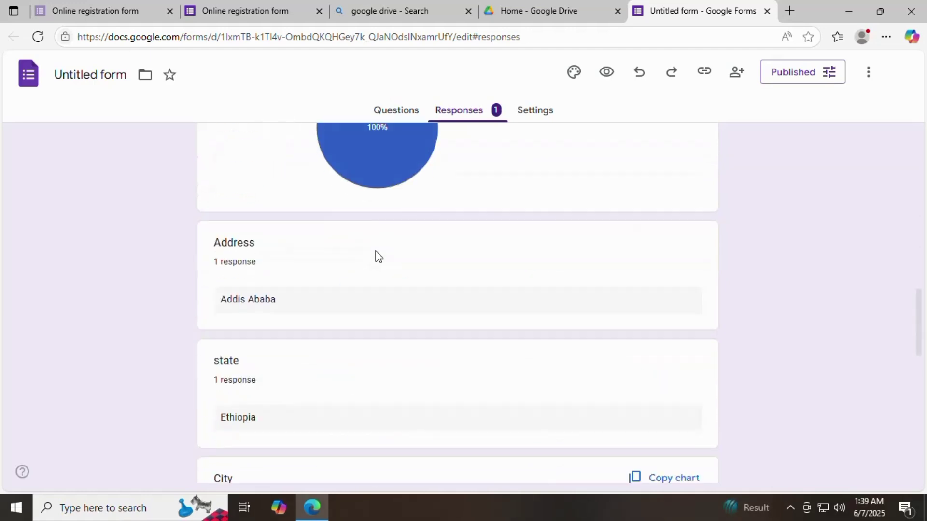
scroll(376, 251, "down", 3)
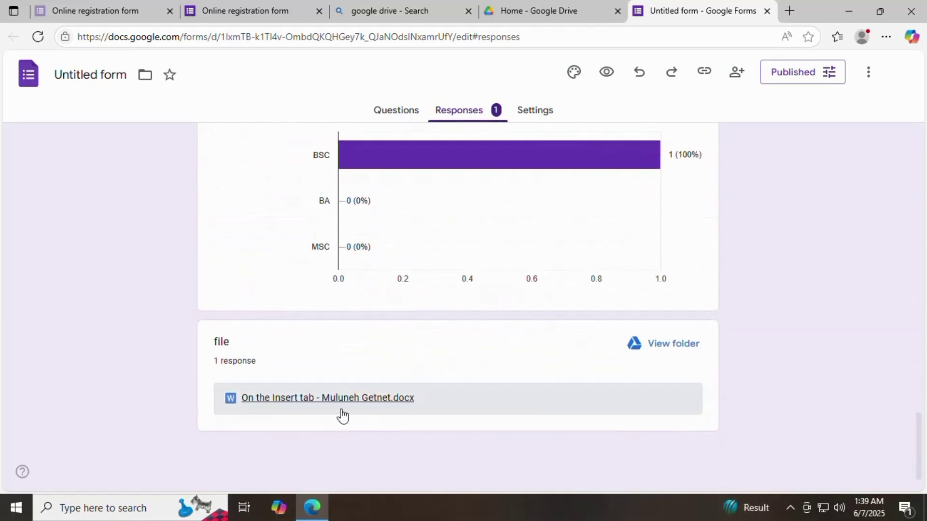
left_click(453, 407)
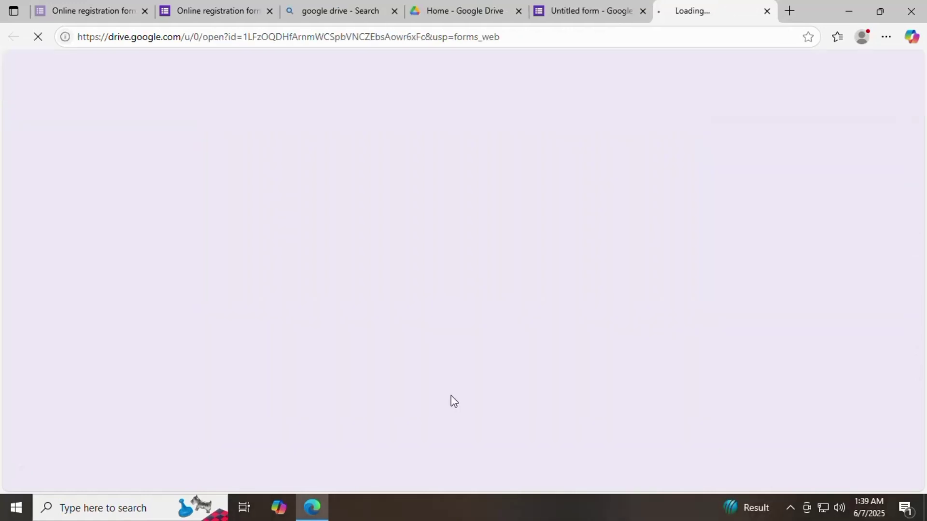